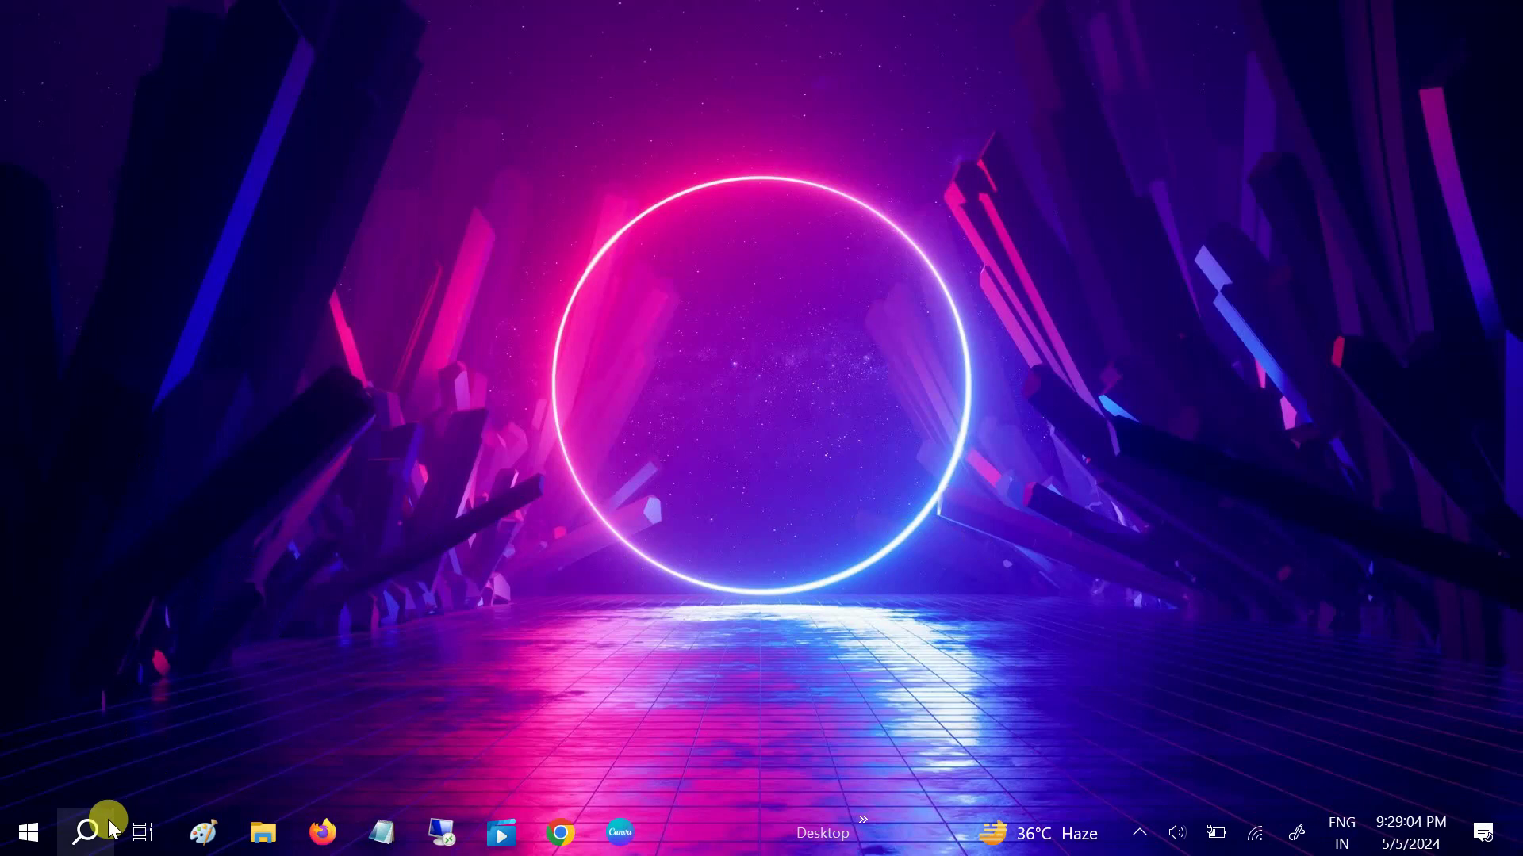
# Search Windows for 'sys' and open System Information.
pyautogui.click(89, 832)
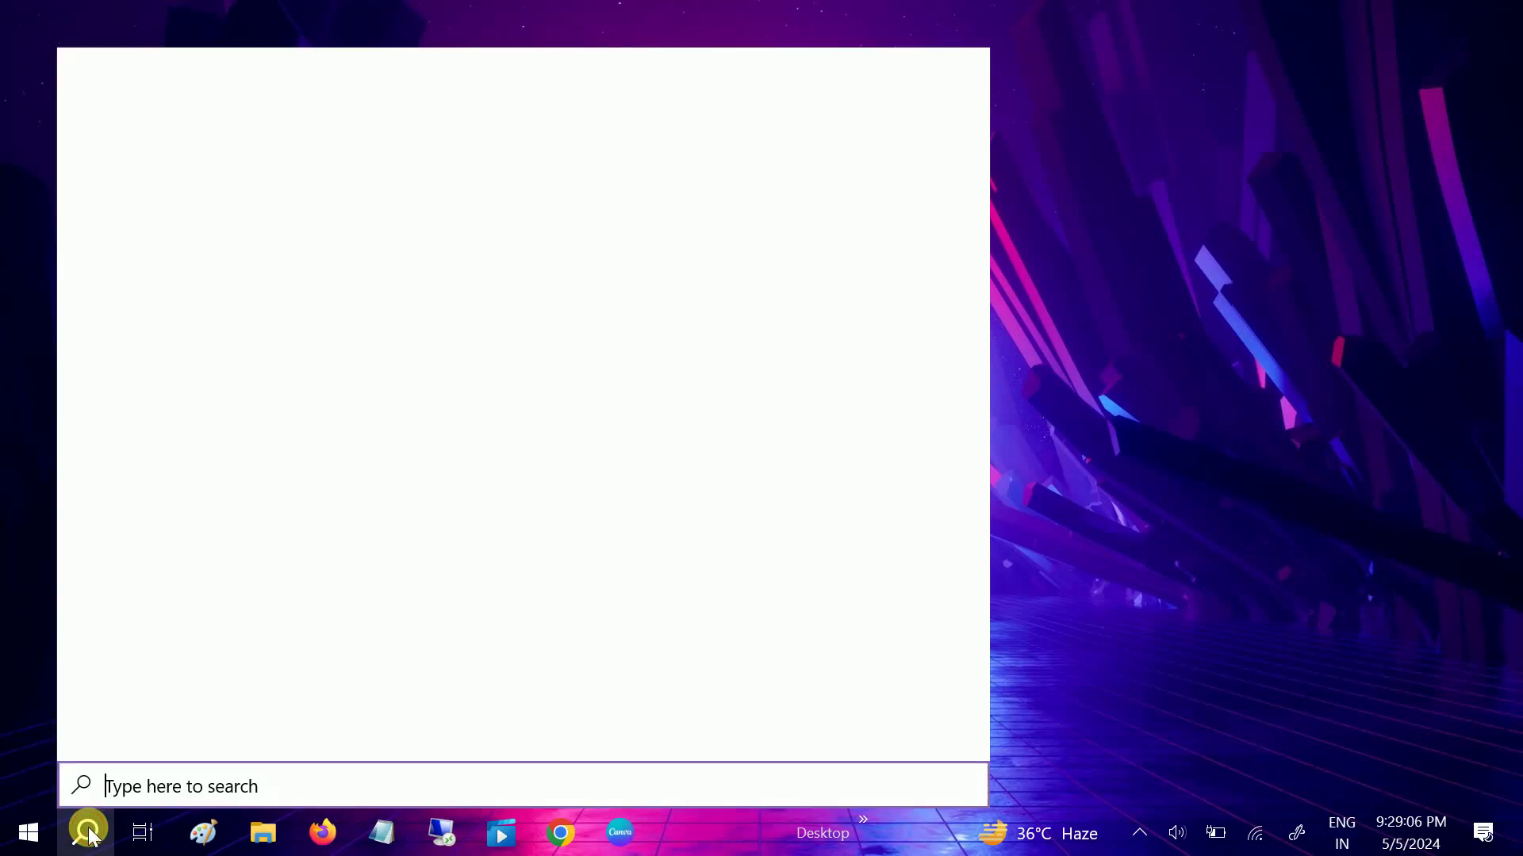
pyautogui.write('sys')
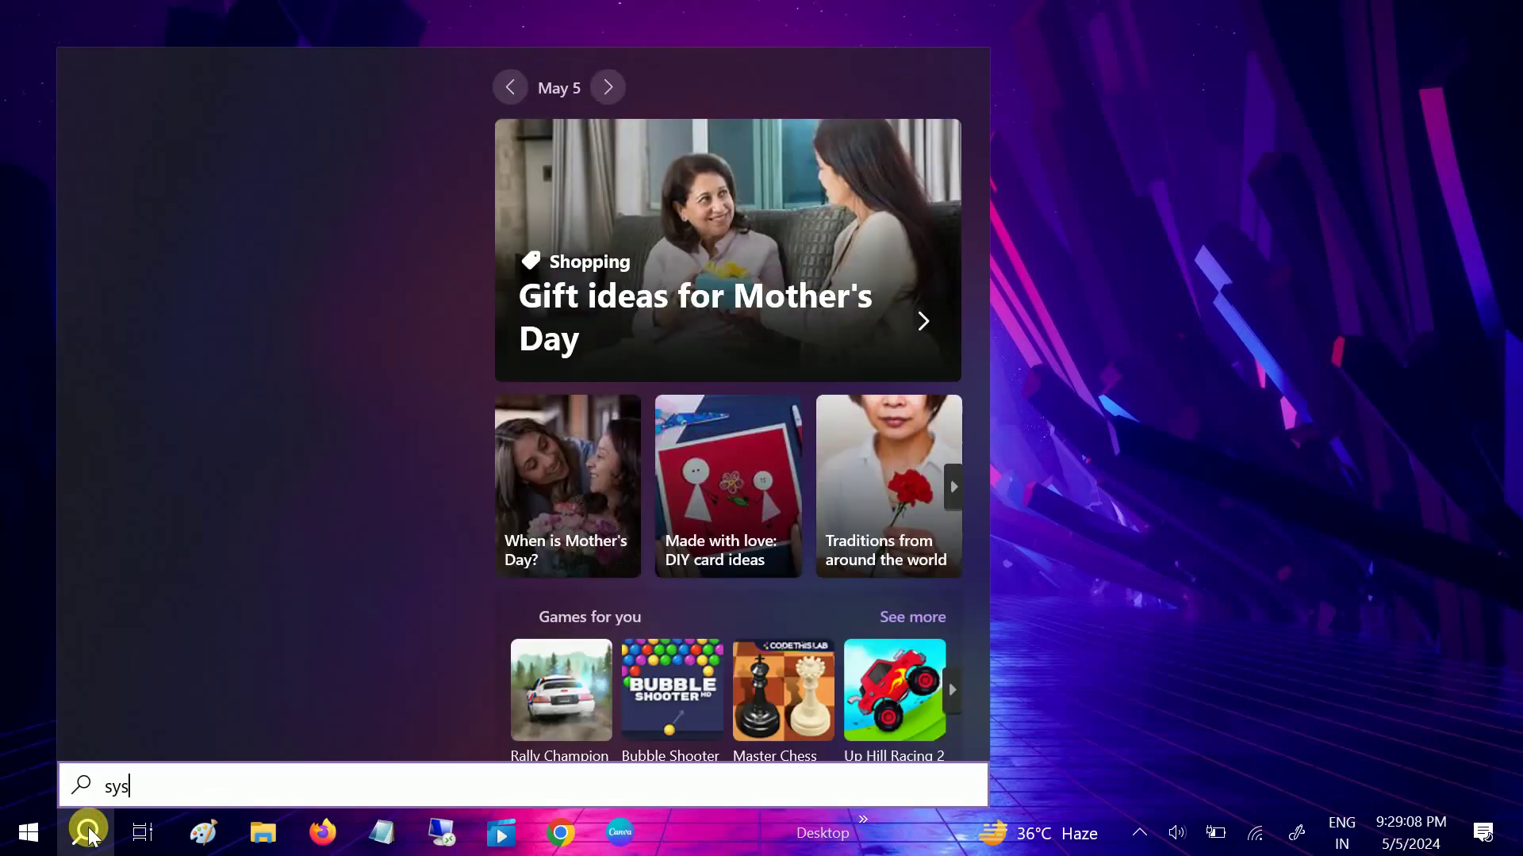
pyautogui.click(238, 194)
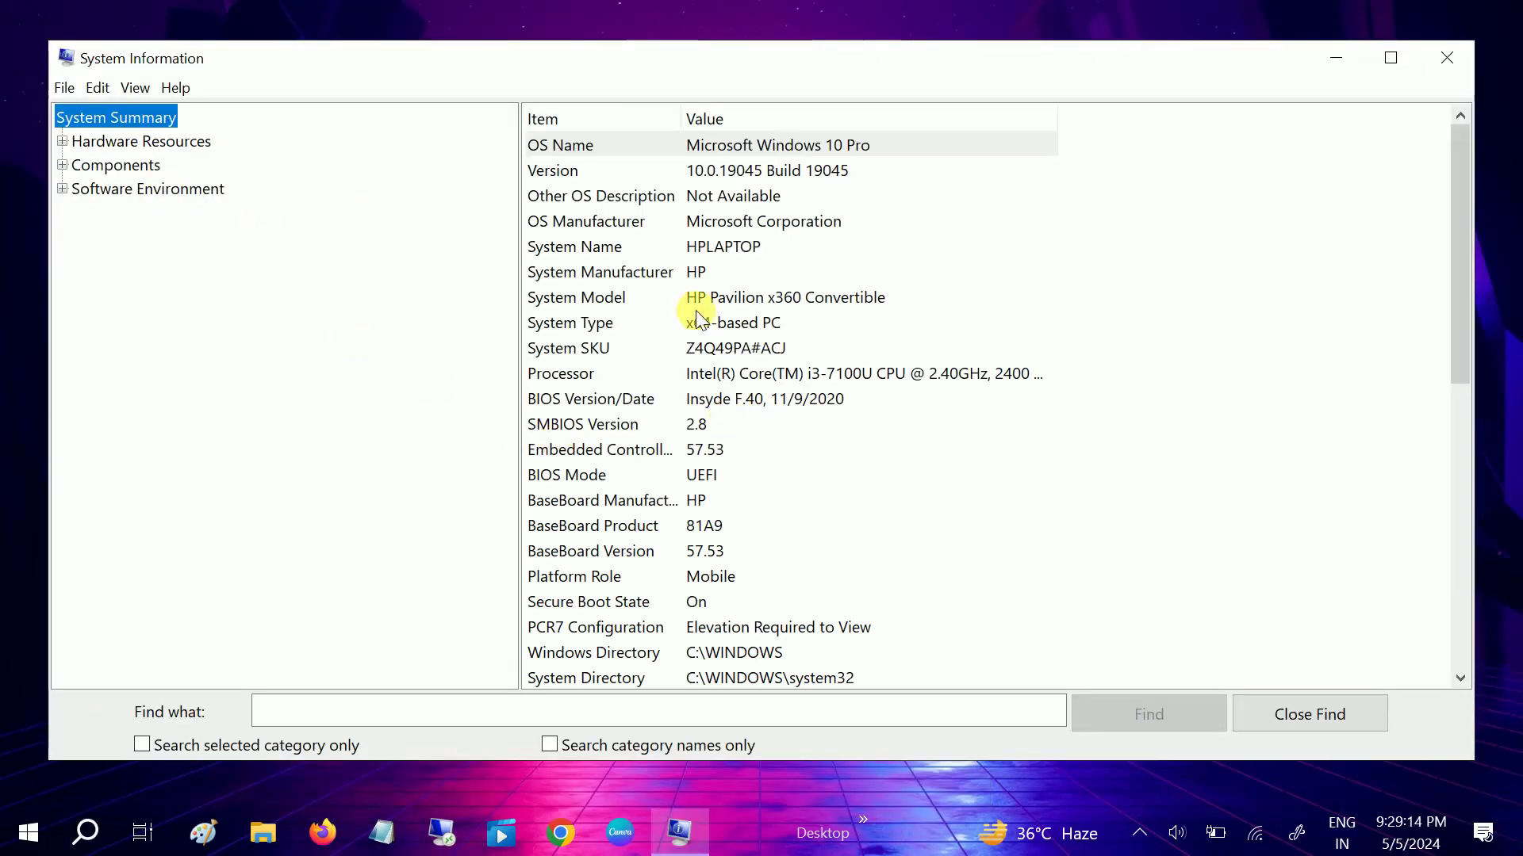
# Confirm the system manufacturer and model show an HP Pavilion x360 Convertible, then minimize System Information.
pyautogui.click(683, 274)
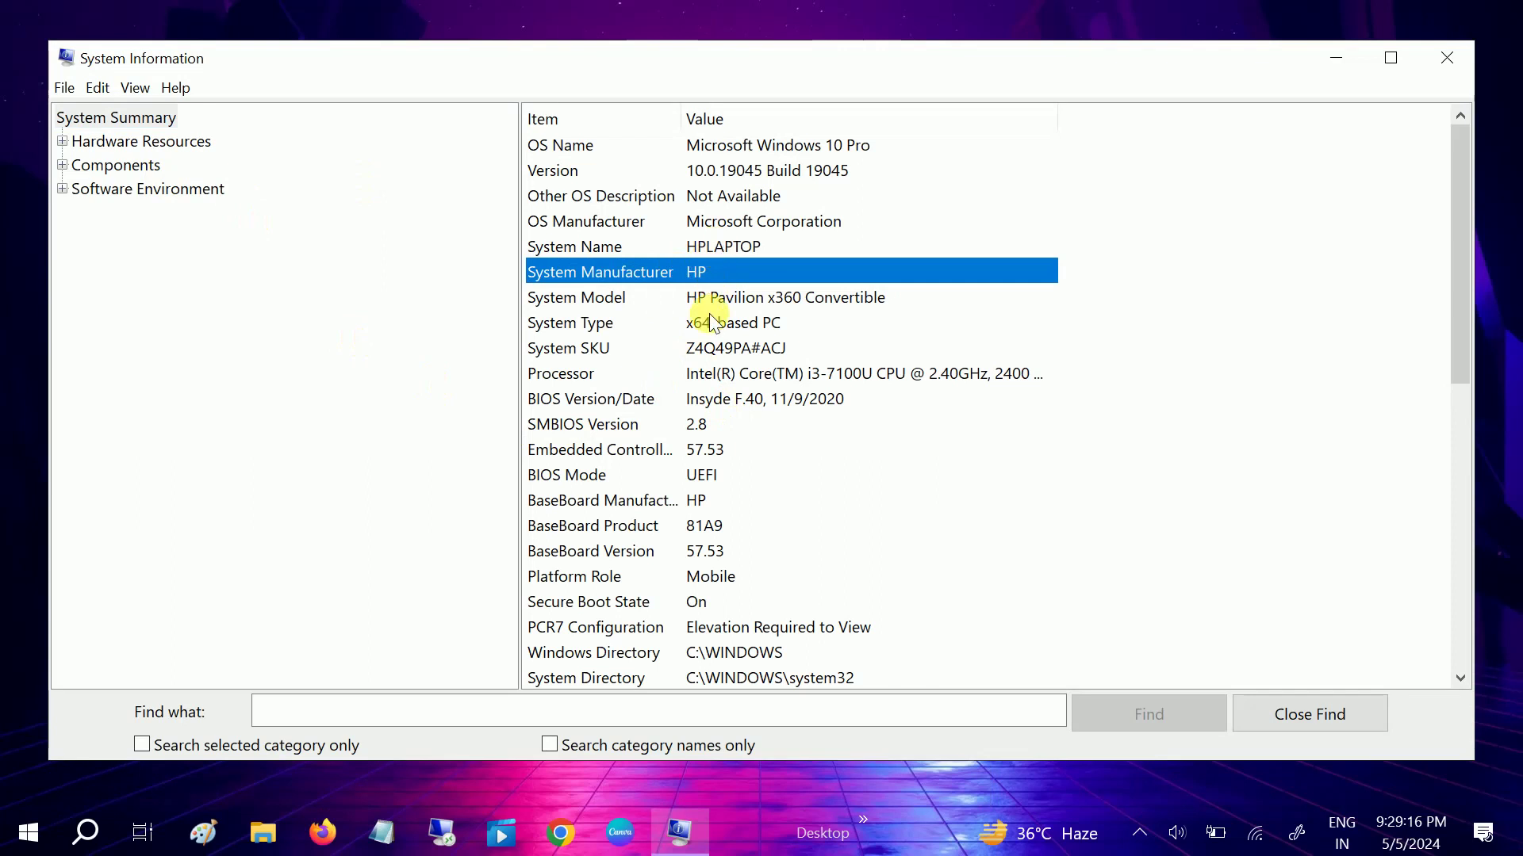
pyautogui.click(698, 303)
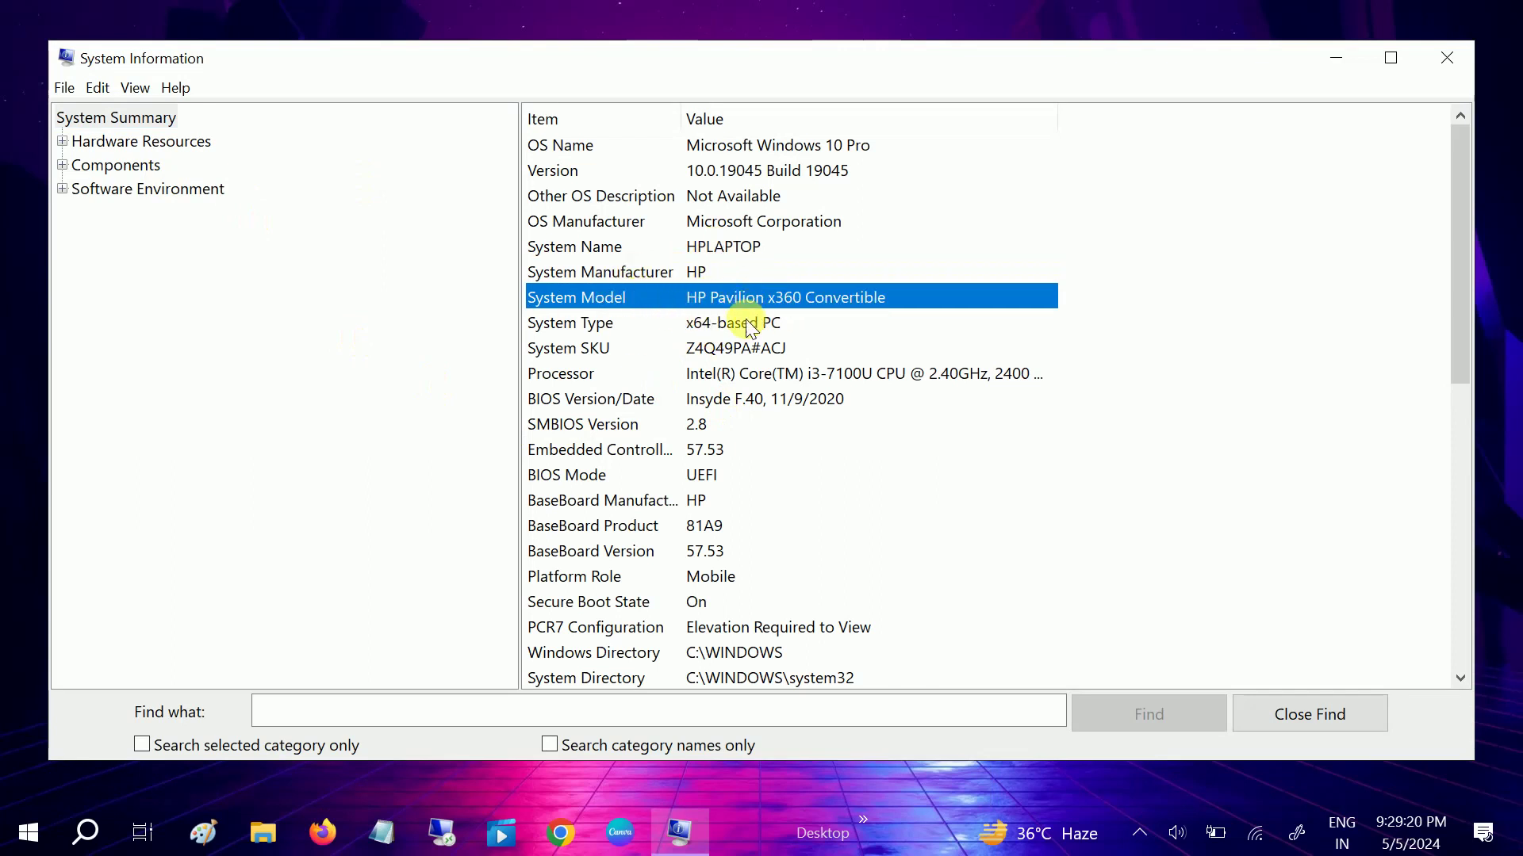
pyautogui.click(696, 273)
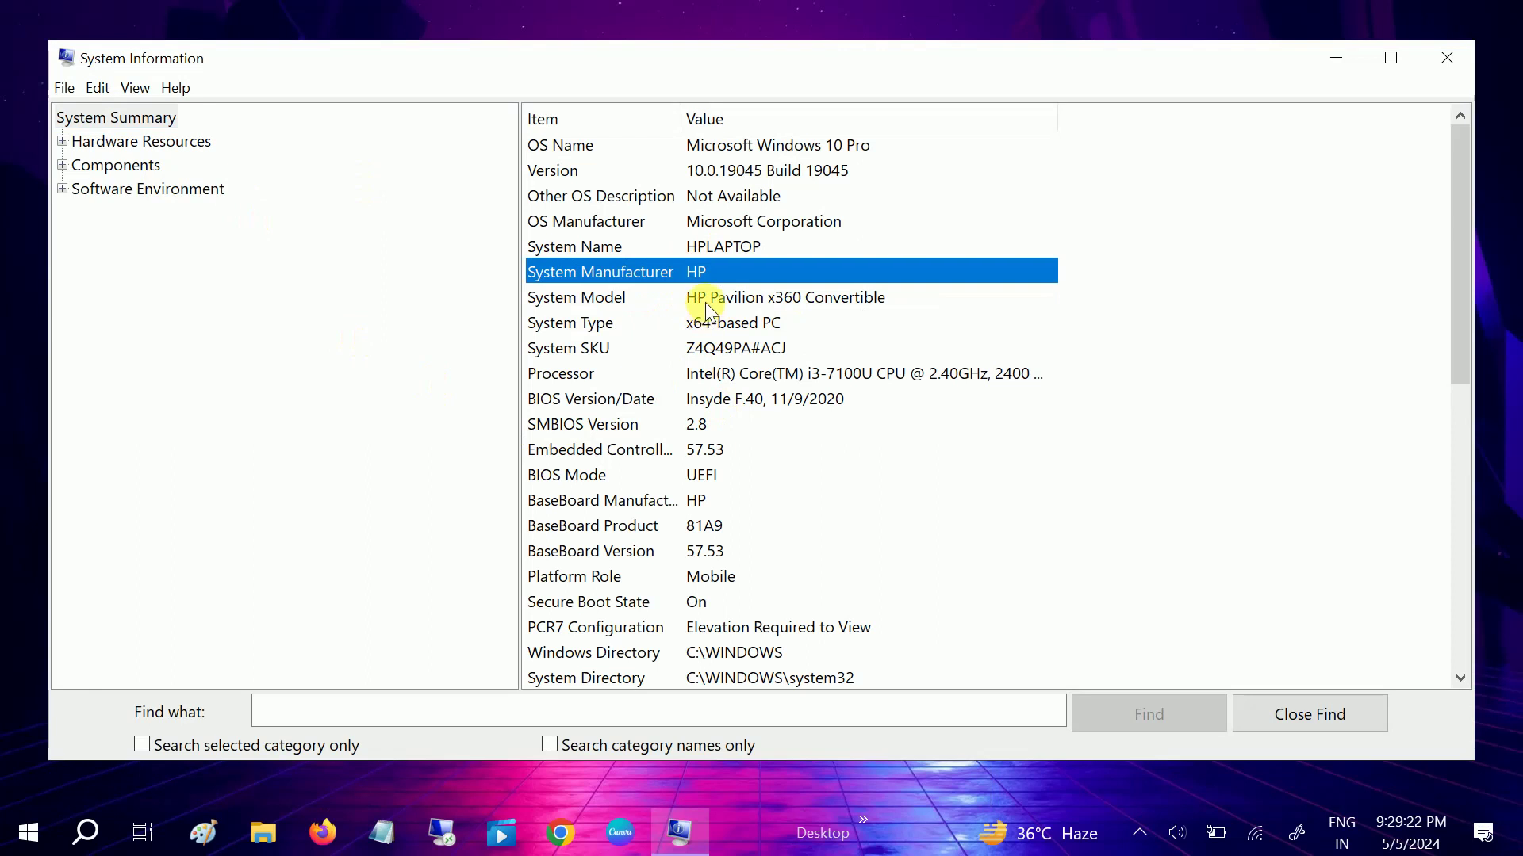
pyautogui.click(1322, 67)
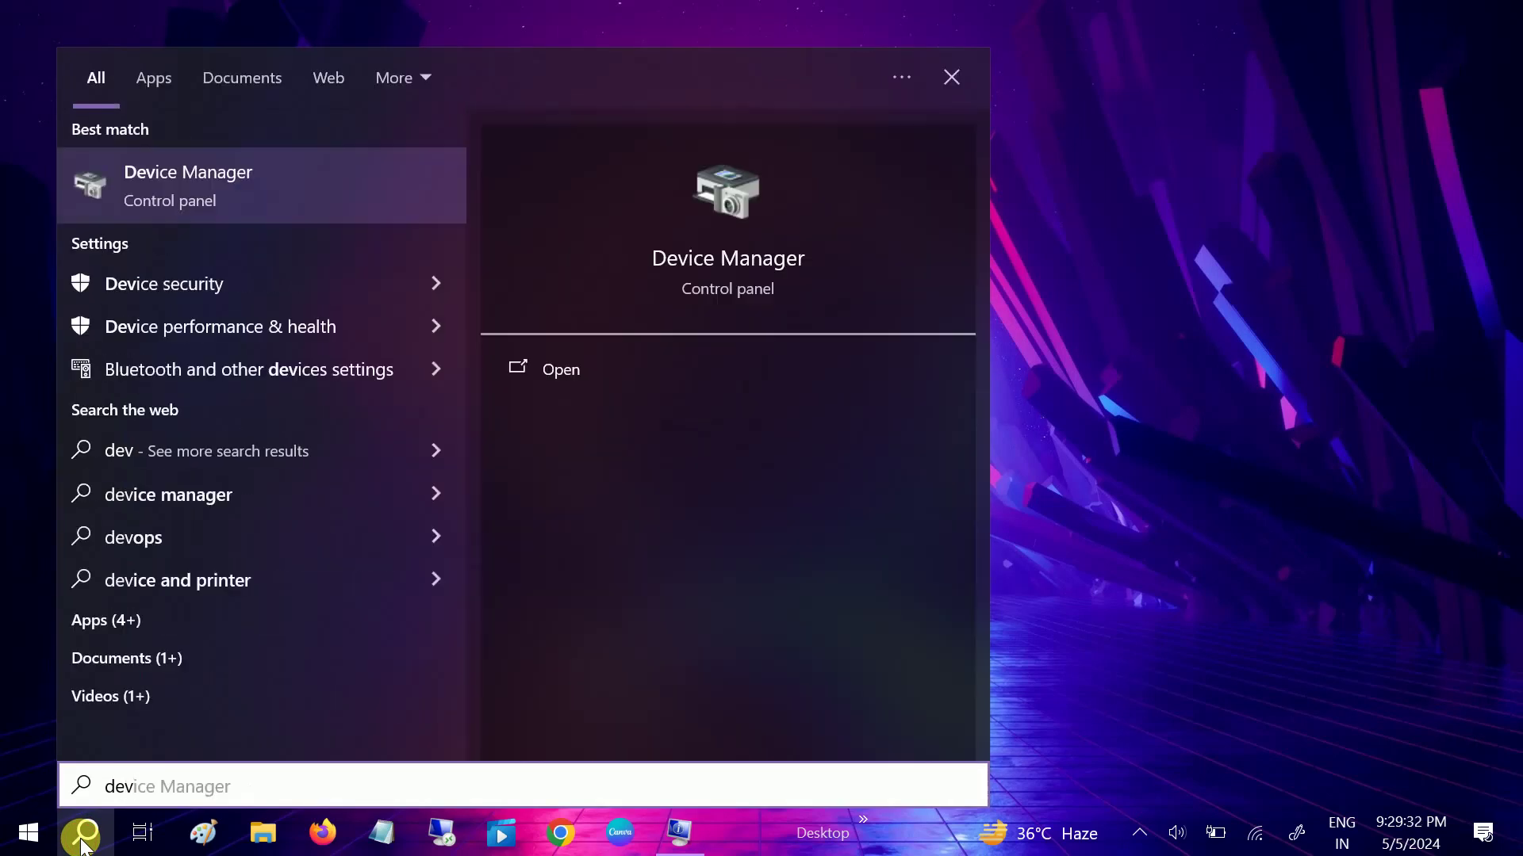
# Open Device Manager and expand Mice and other pointing devices to show HID-compliant and PS/2 mice.
pyautogui.click(213, 184)
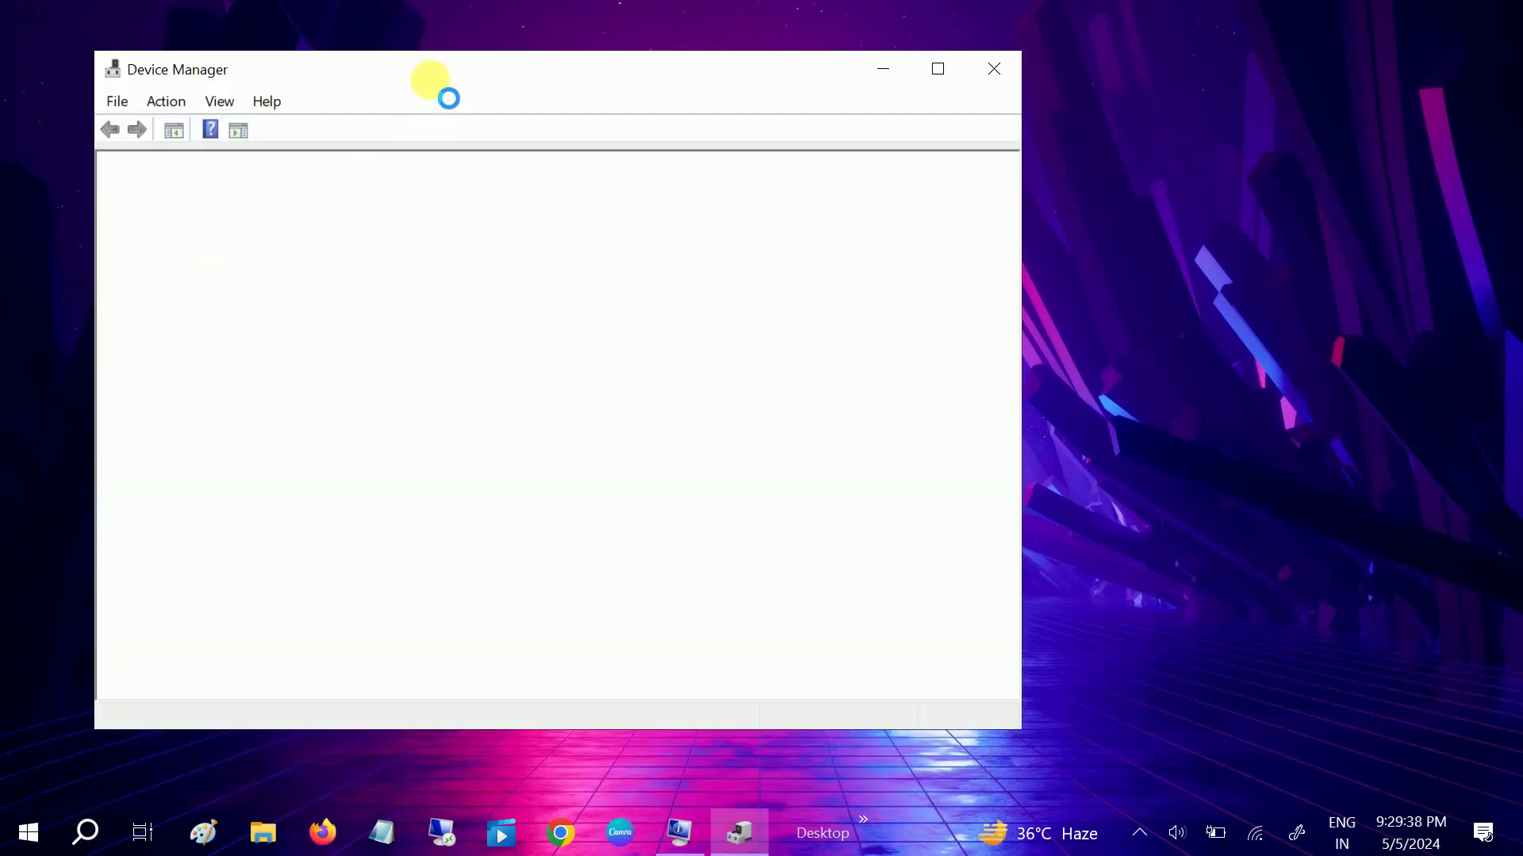
pyautogui.moveTo(396, 71); pyautogui.dragTo(530, 105)
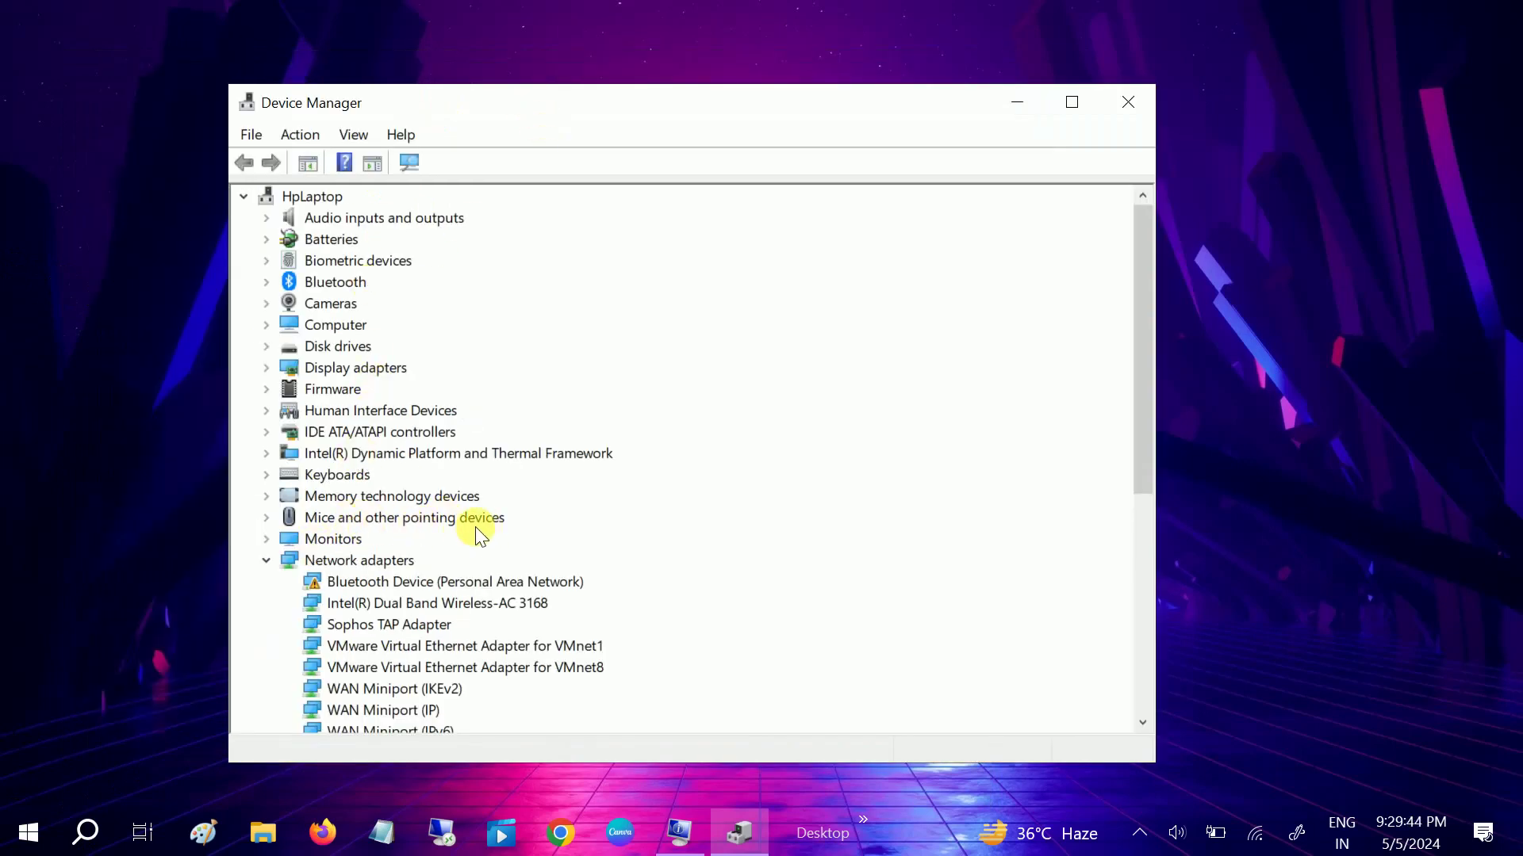
pyautogui.click(268, 519)
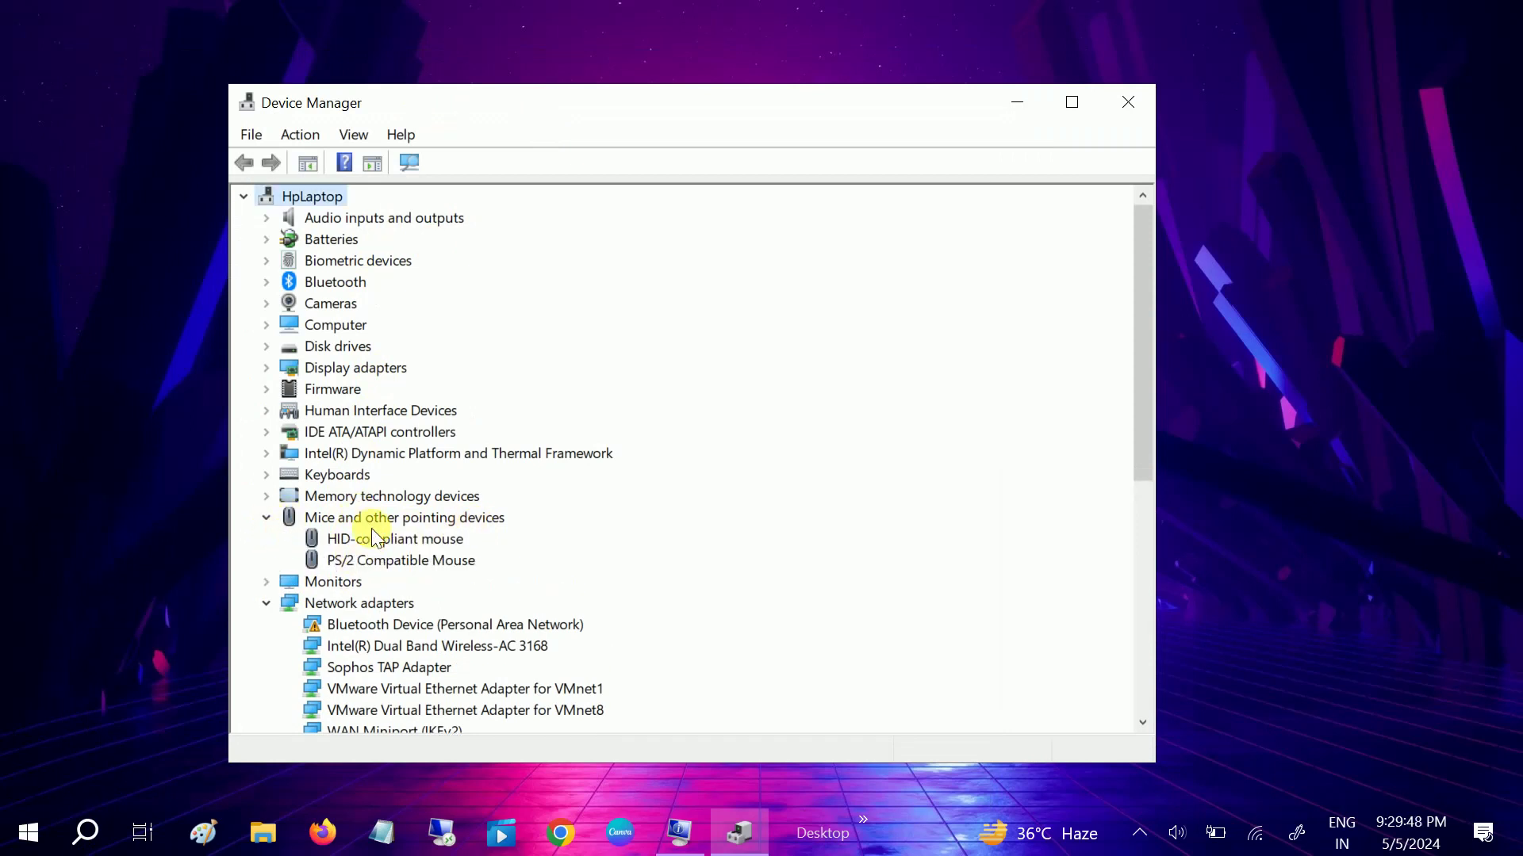
pyautogui.click(387, 562)
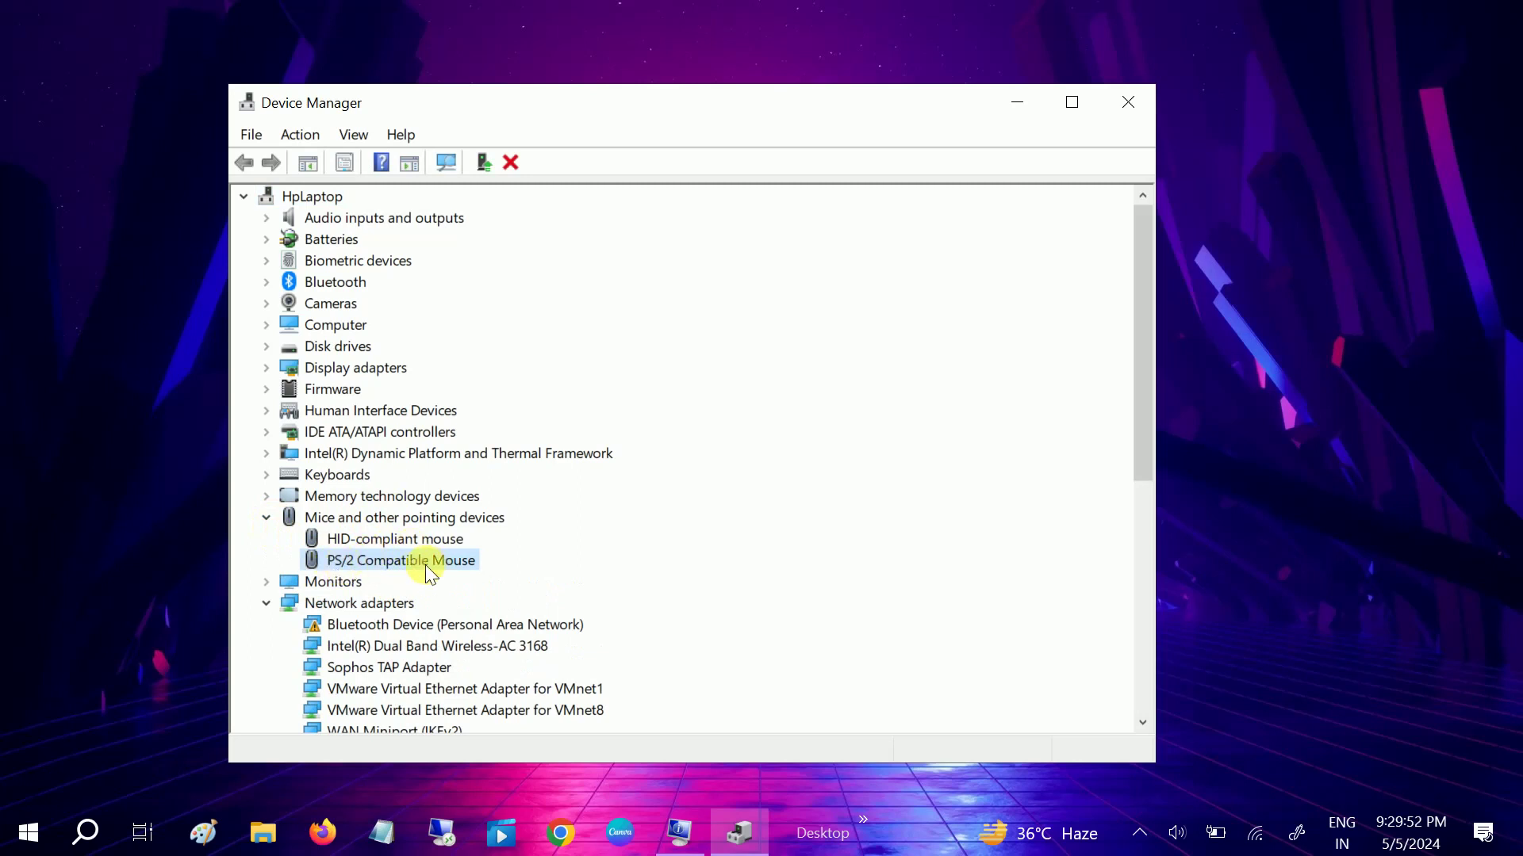
pyautogui.click(401, 542)
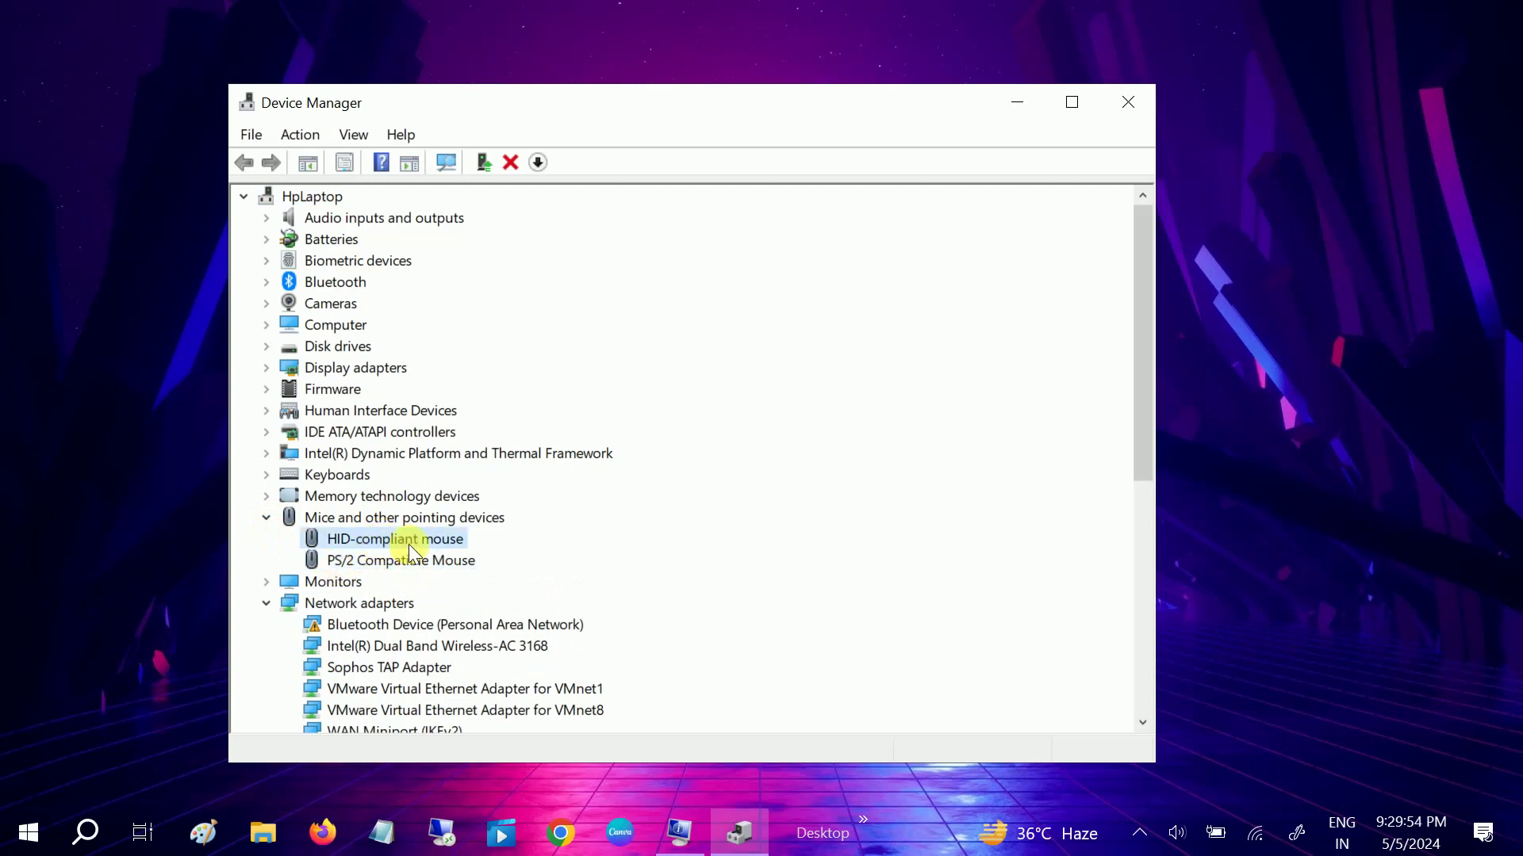
# Disable the HID-compliant mouse, re-enable it, then select the PS/2 Compatible Mouse.
pyautogui.rightClick(412, 547)
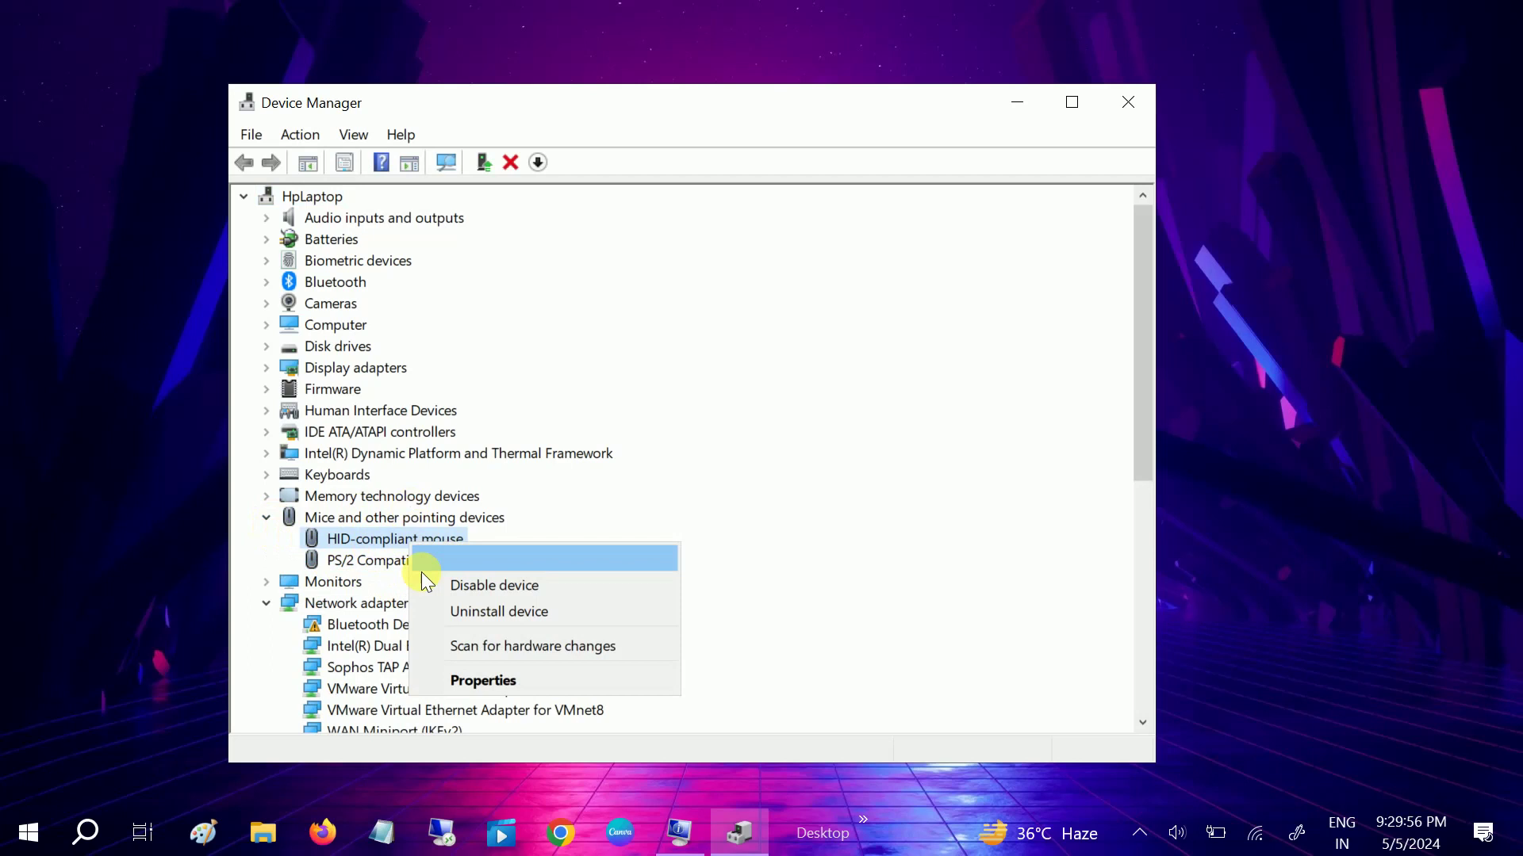
pyautogui.click(482, 585)
pyautogui.click(808, 443)
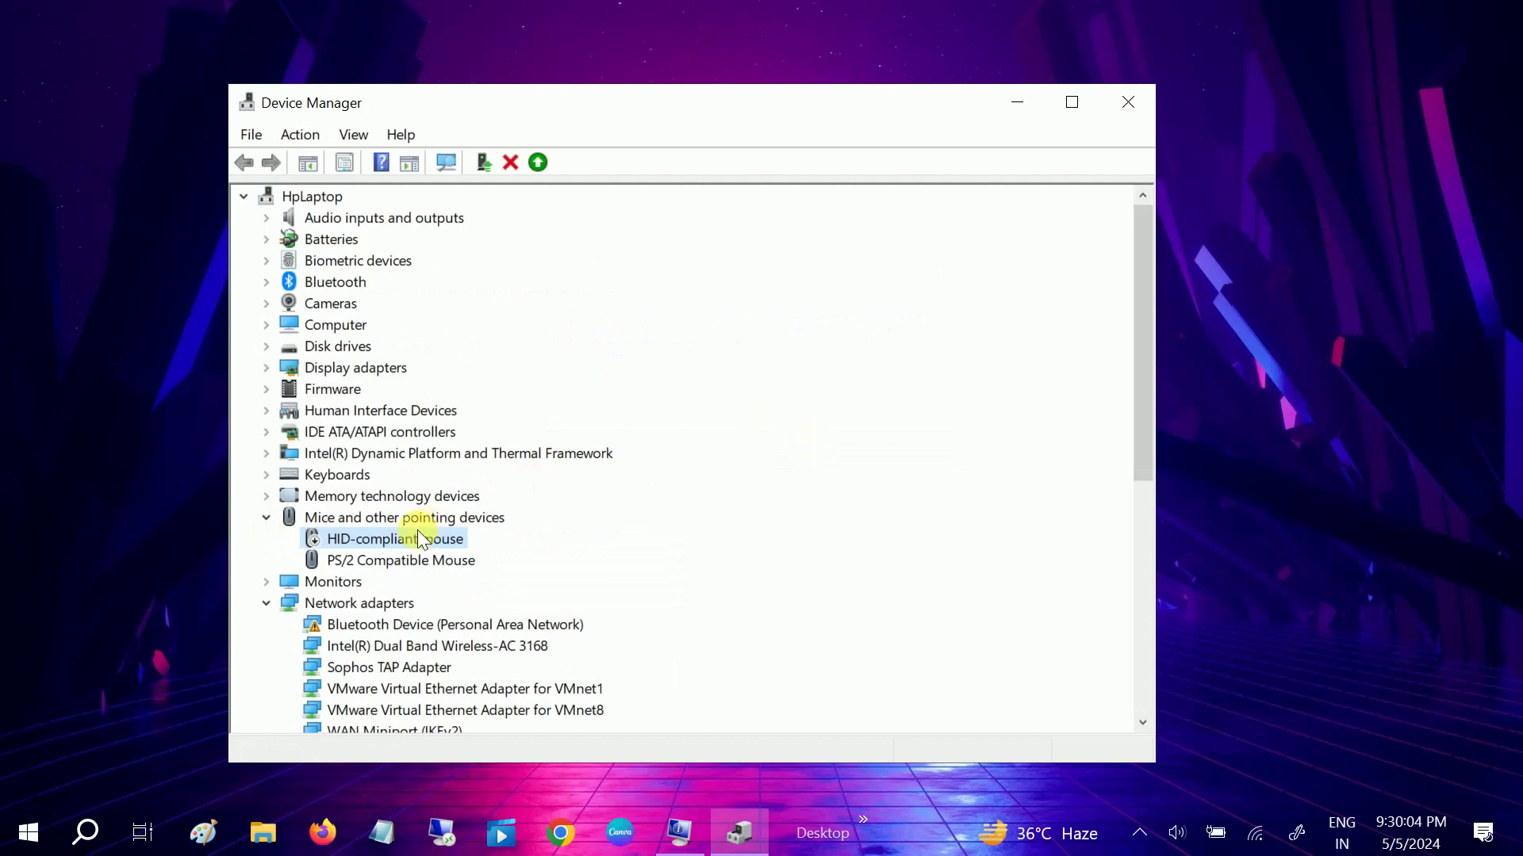
pyautogui.rightClick(406, 536)
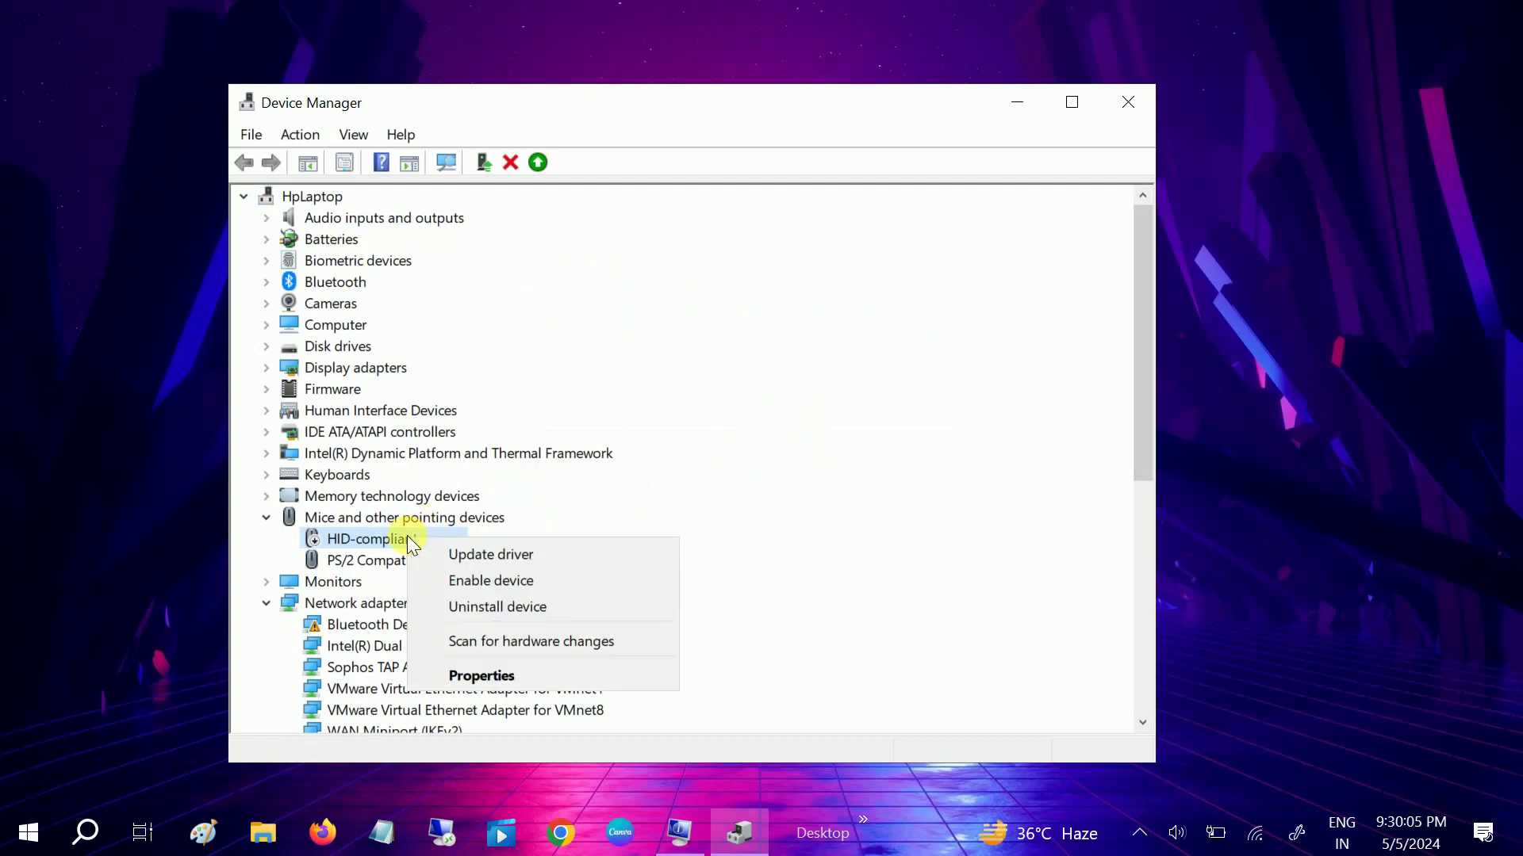
pyautogui.click(445, 572)
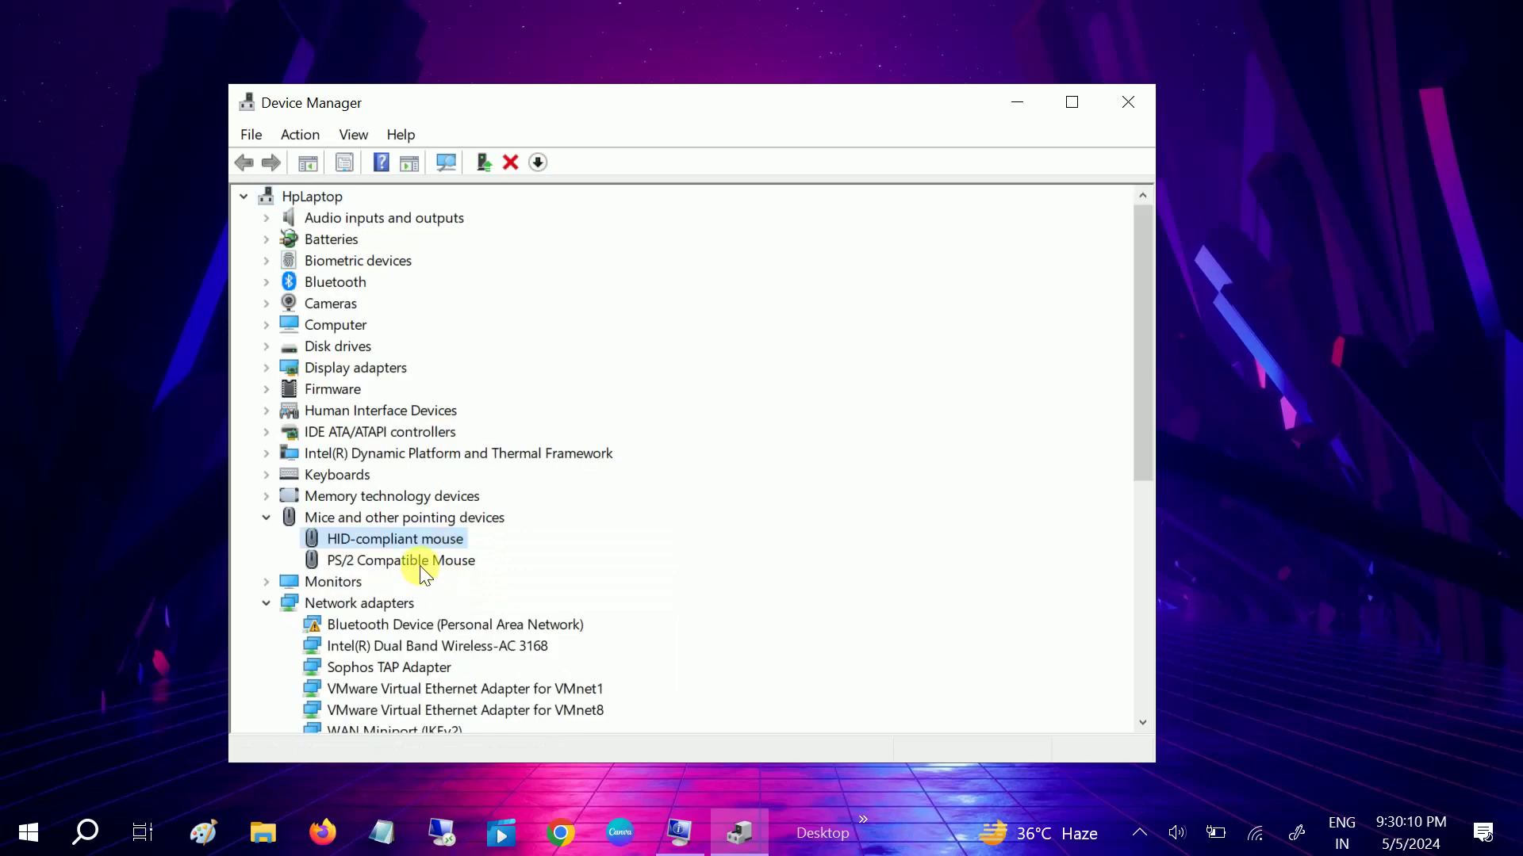
pyautogui.click(419, 563)
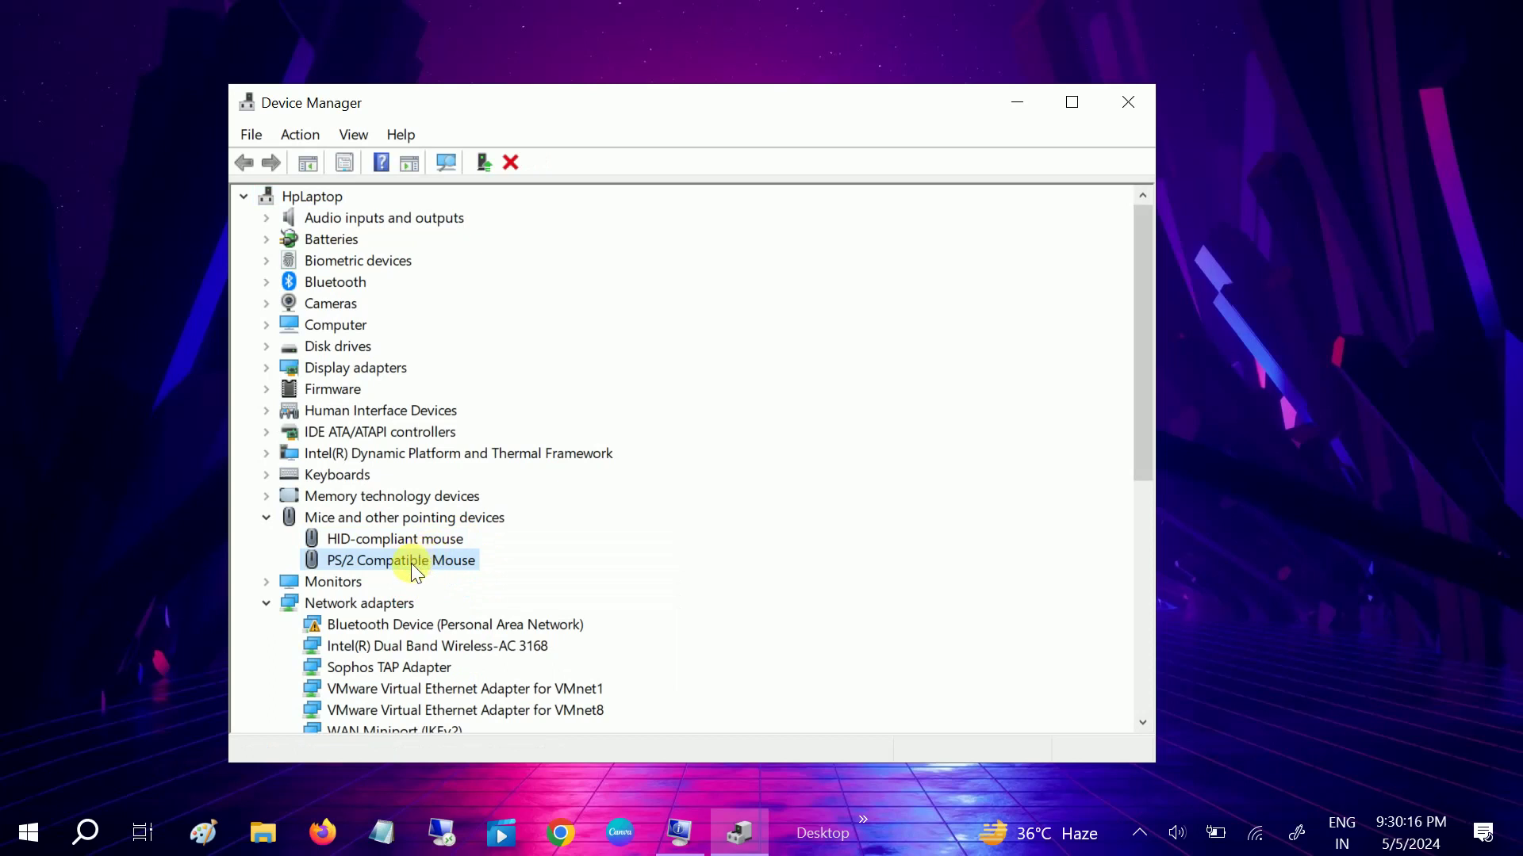
pyautogui.rightClick(414, 563)
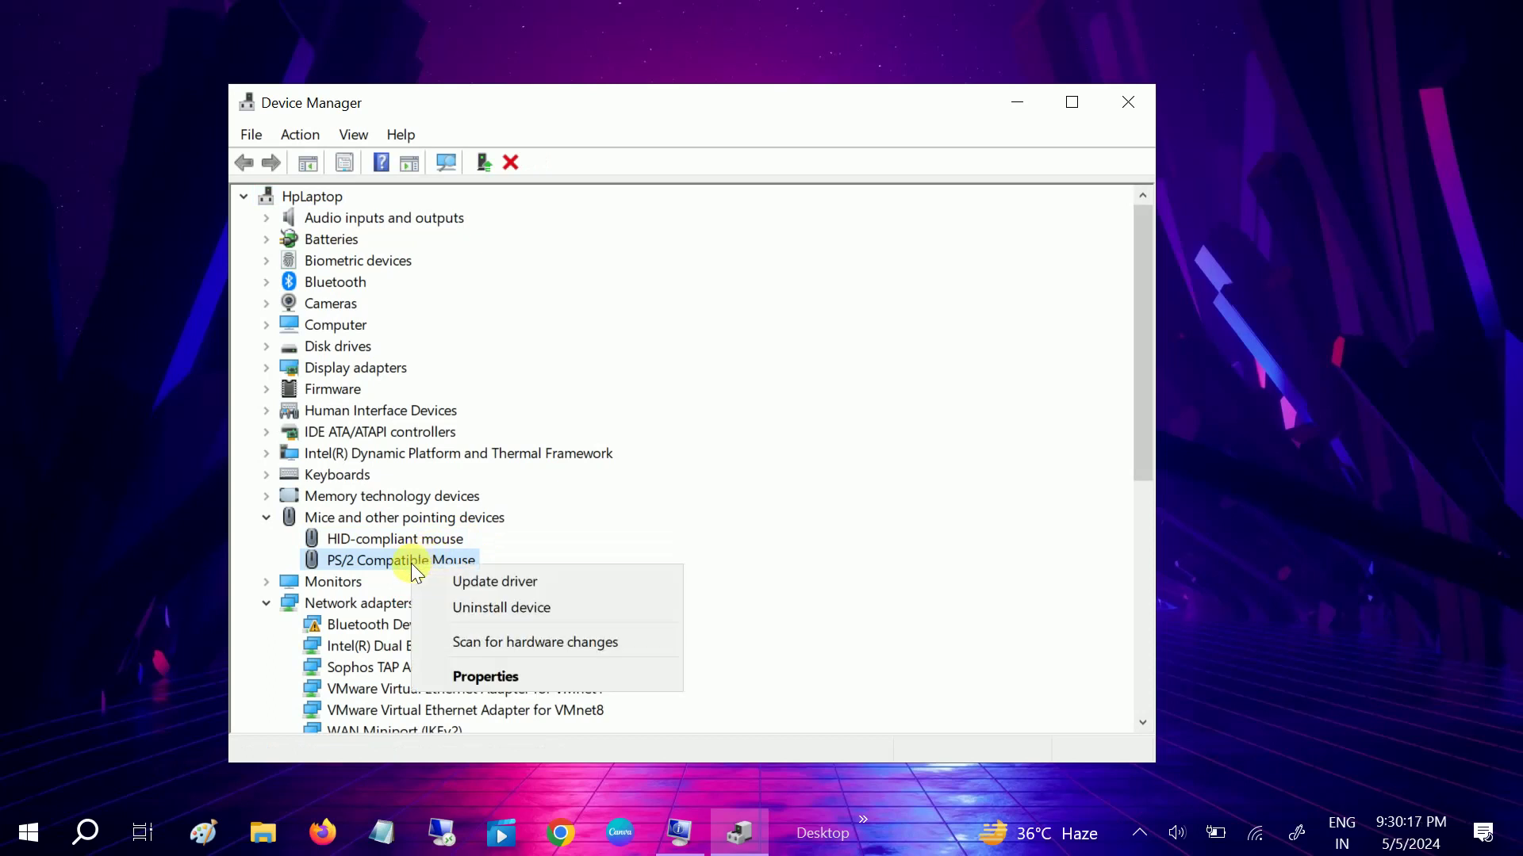
# Uninstall the PS/2 Compatible Mouse, declining the restart prompt.
pyautogui.click(470, 599)
pyautogui.click(762, 508)
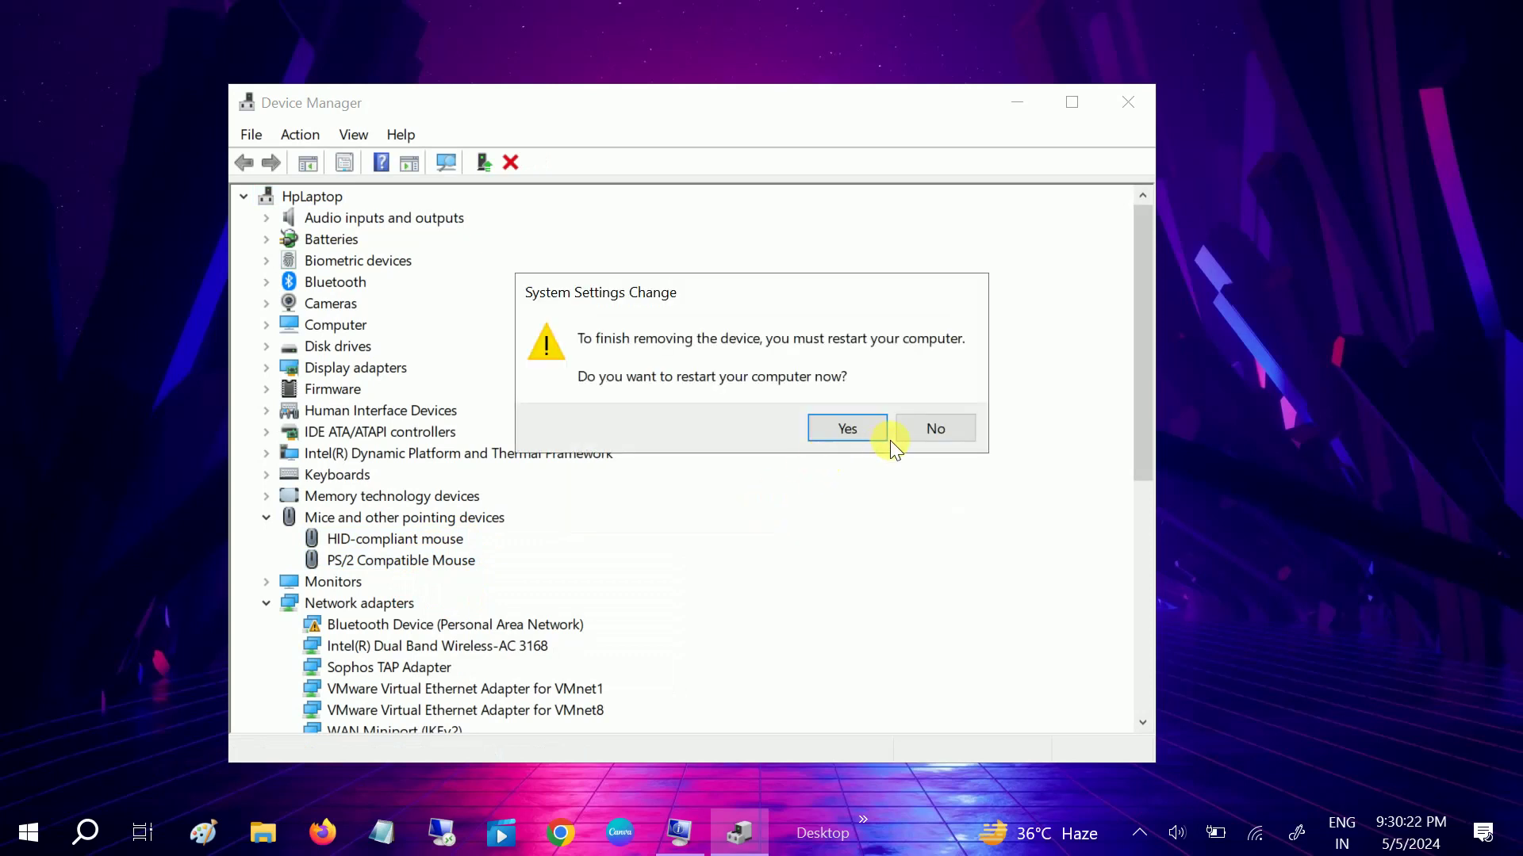
pyautogui.click(917, 429)
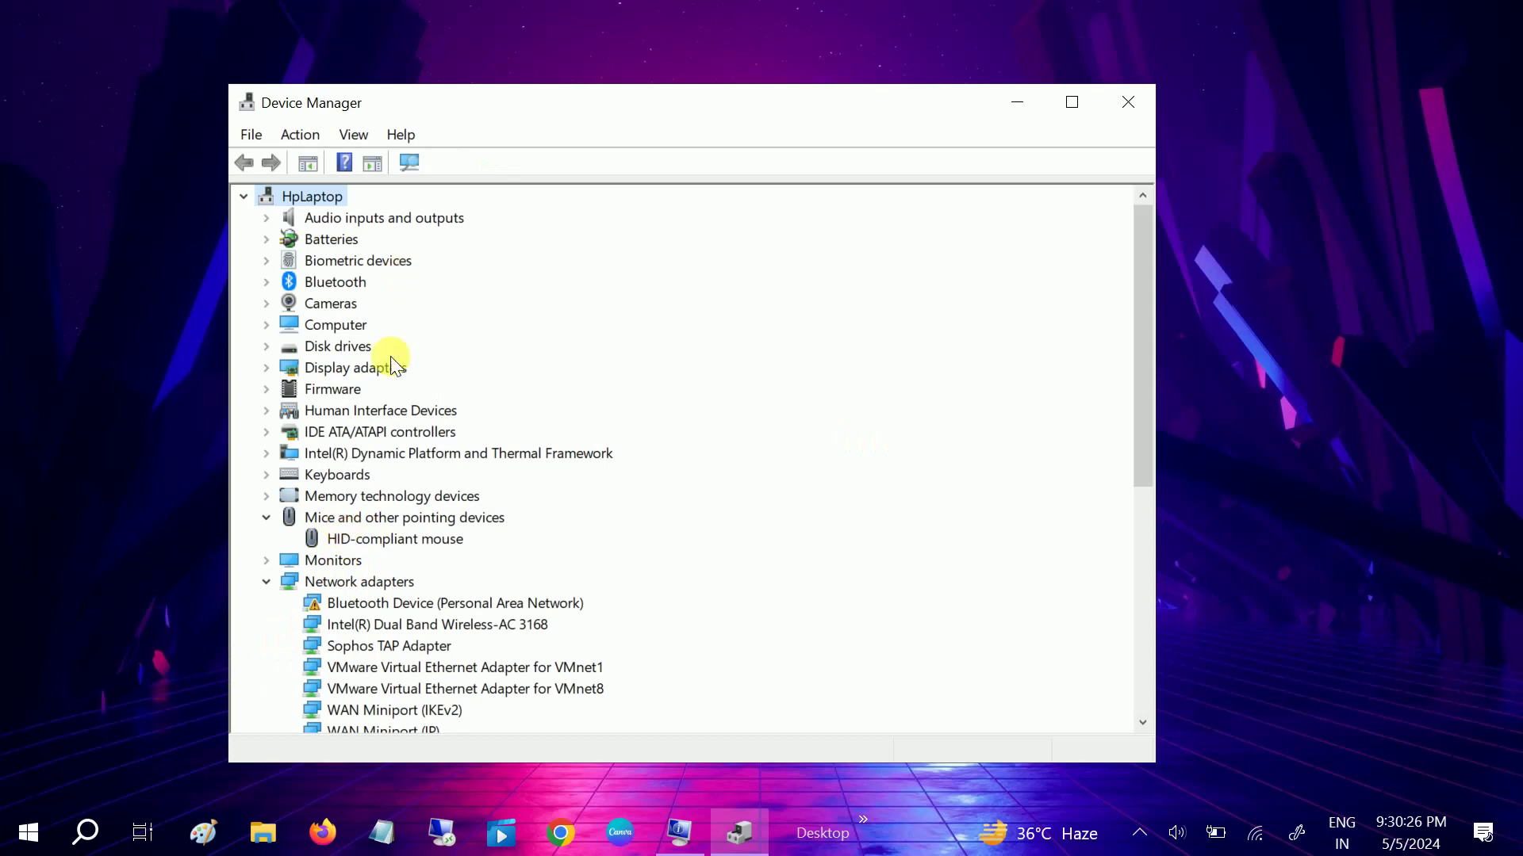
# Scan for hardware changes from the Action menu.
pyautogui.click(330, 525)
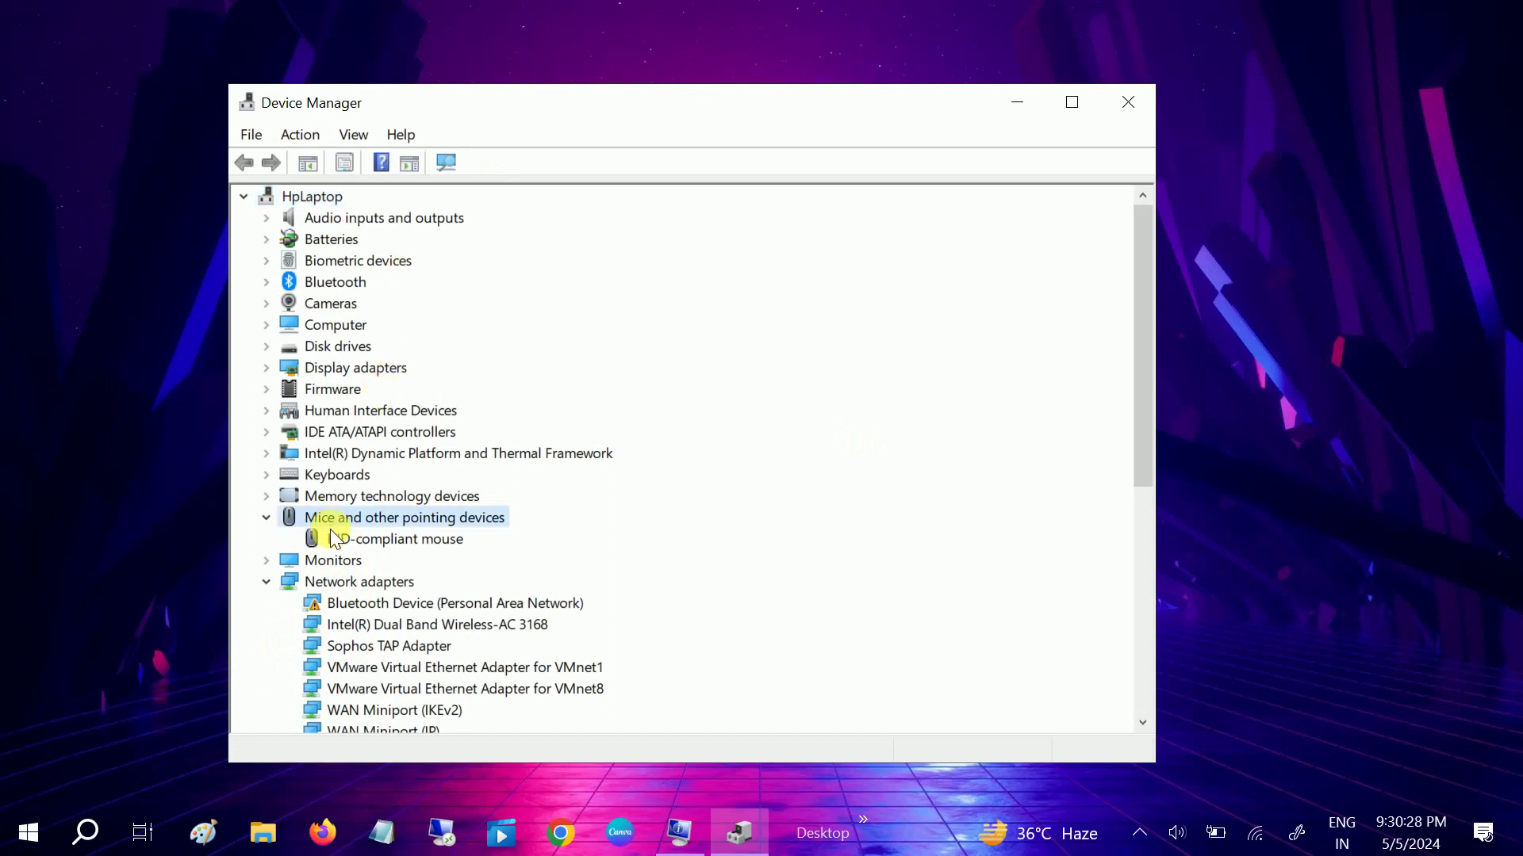
pyautogui.click(338, 537)
pyautogui.click(341, 523)
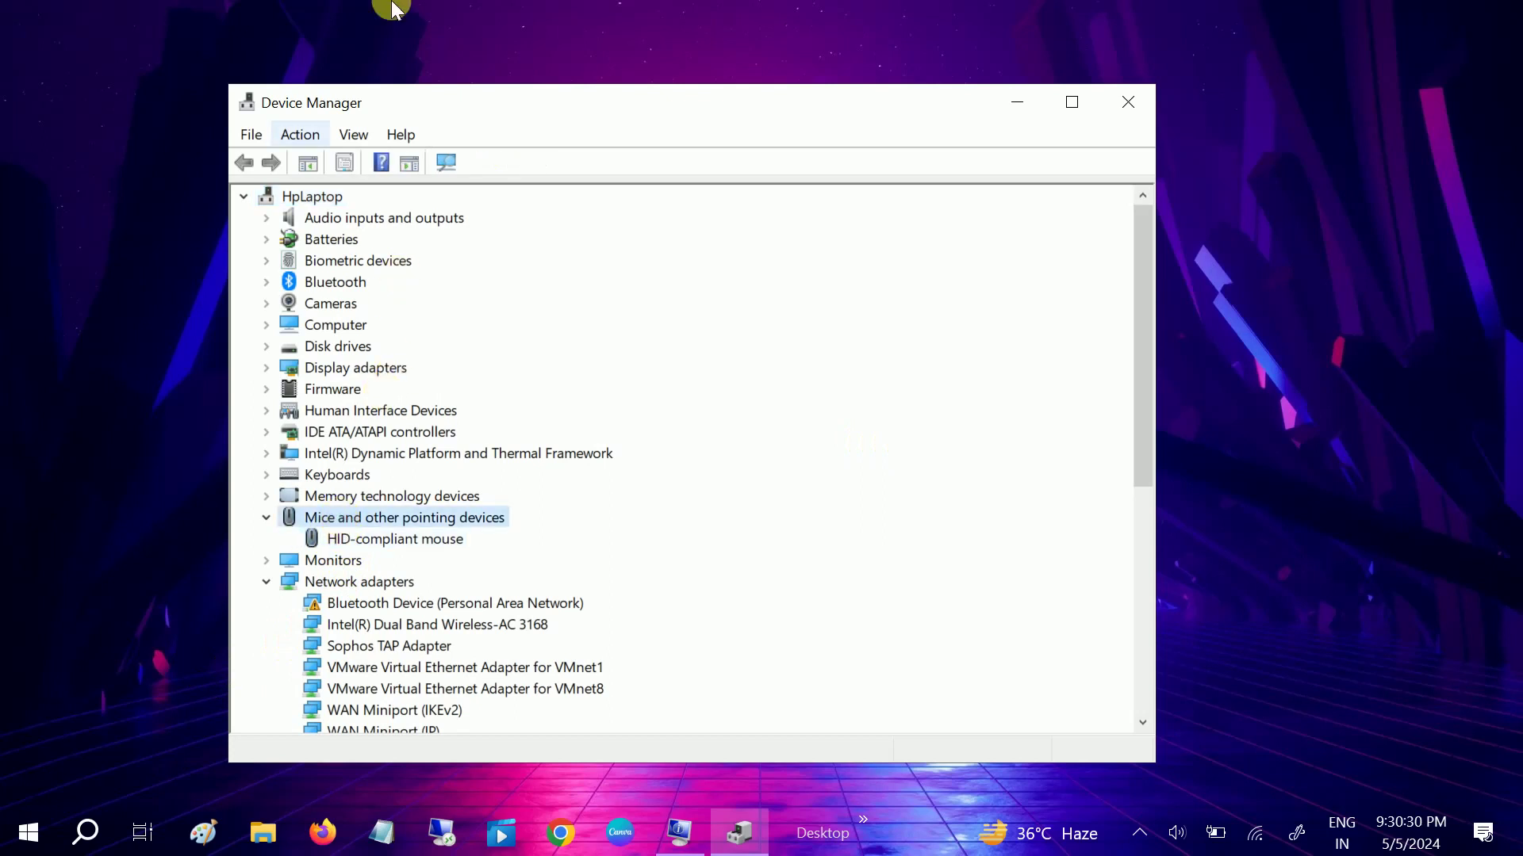
pyautogui.click(305, 145)
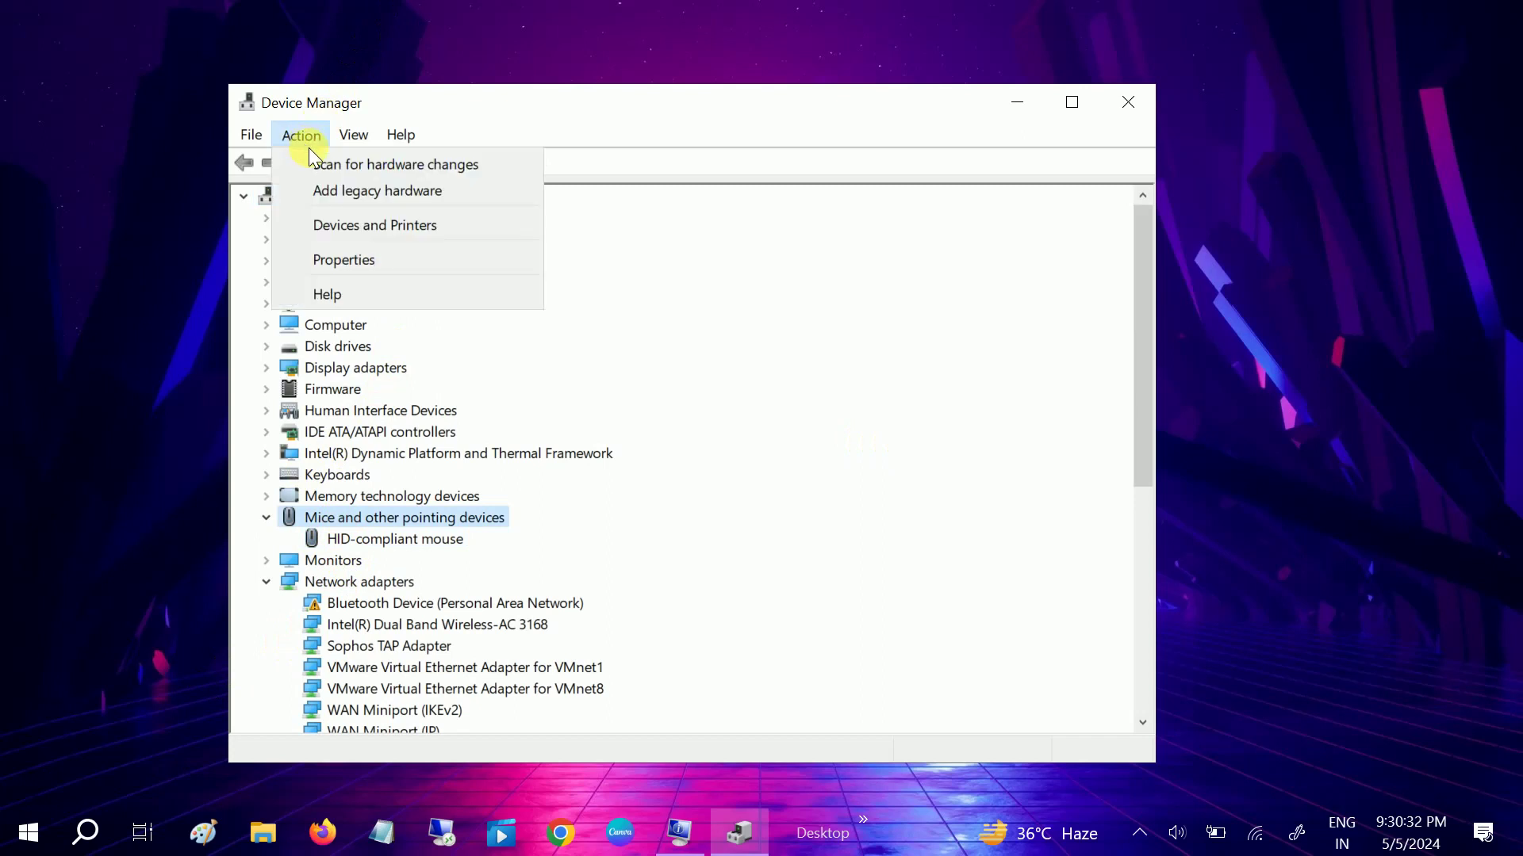
pyautogui.click(323, 159)
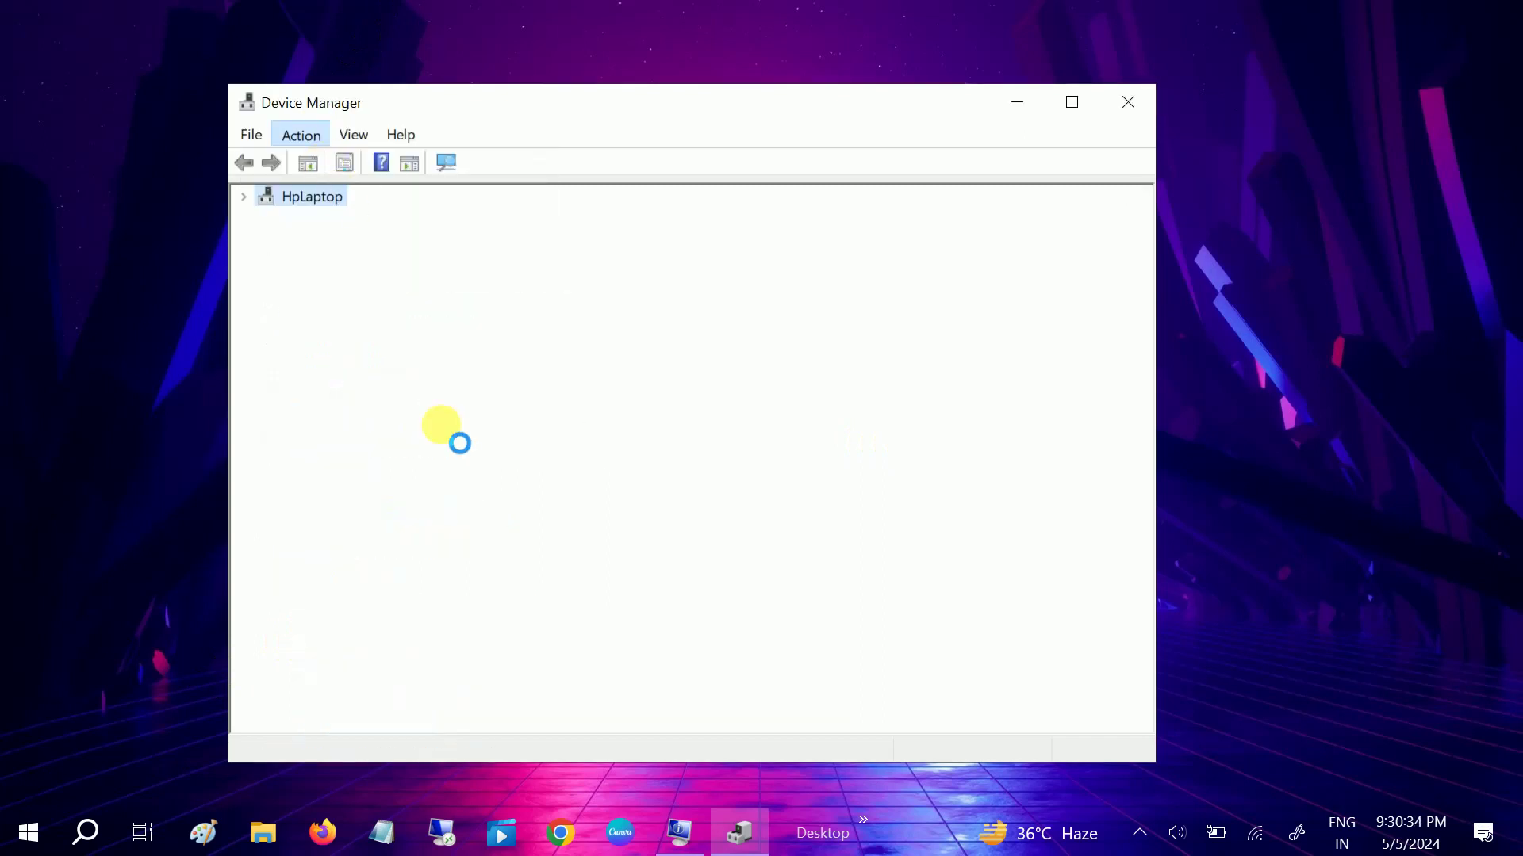
# Search automatically for an updated HID-compliant mouse driver, then close Device Manager.
pyautogui.click(371, 542)
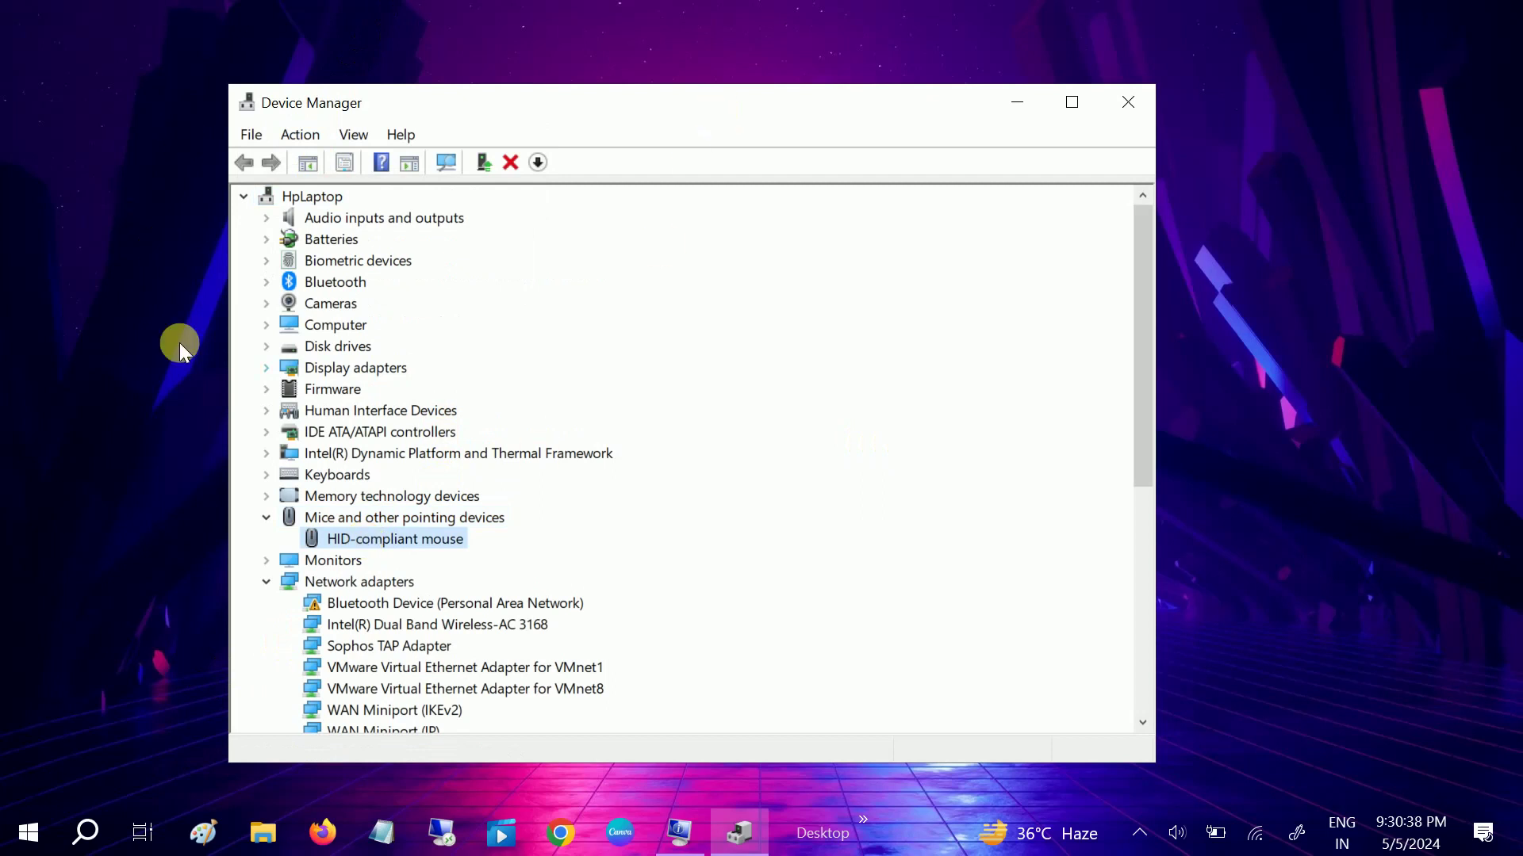
pyautogui.scroll(-1, 346, 520)
pyautogui.rightClick(397, 475)
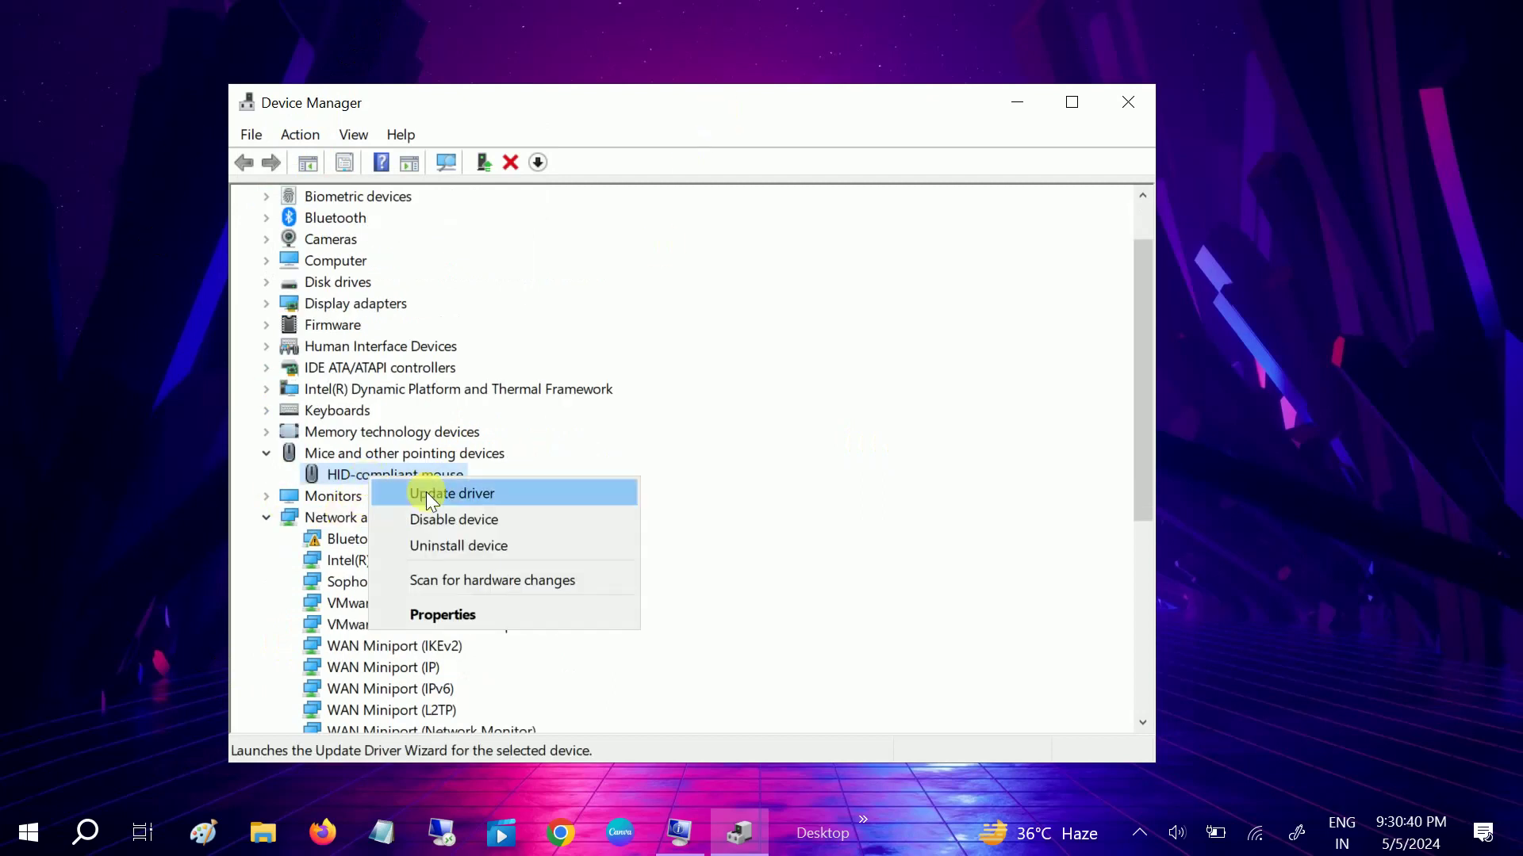
pyautogui.click(440, 489)
pyautogui.click(679, 422)
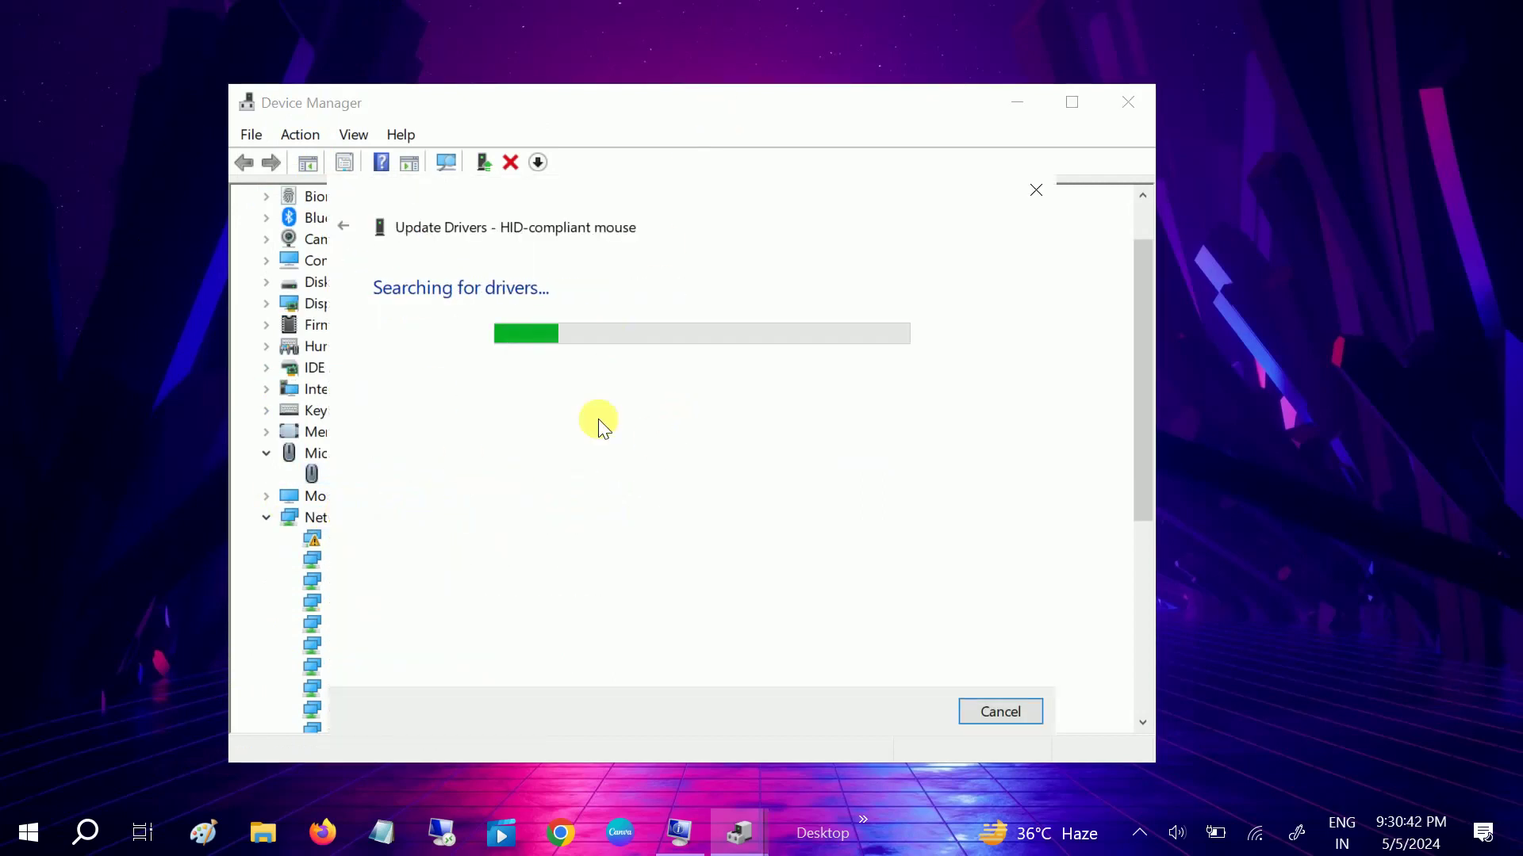
pyautogui.click(1026, 717)
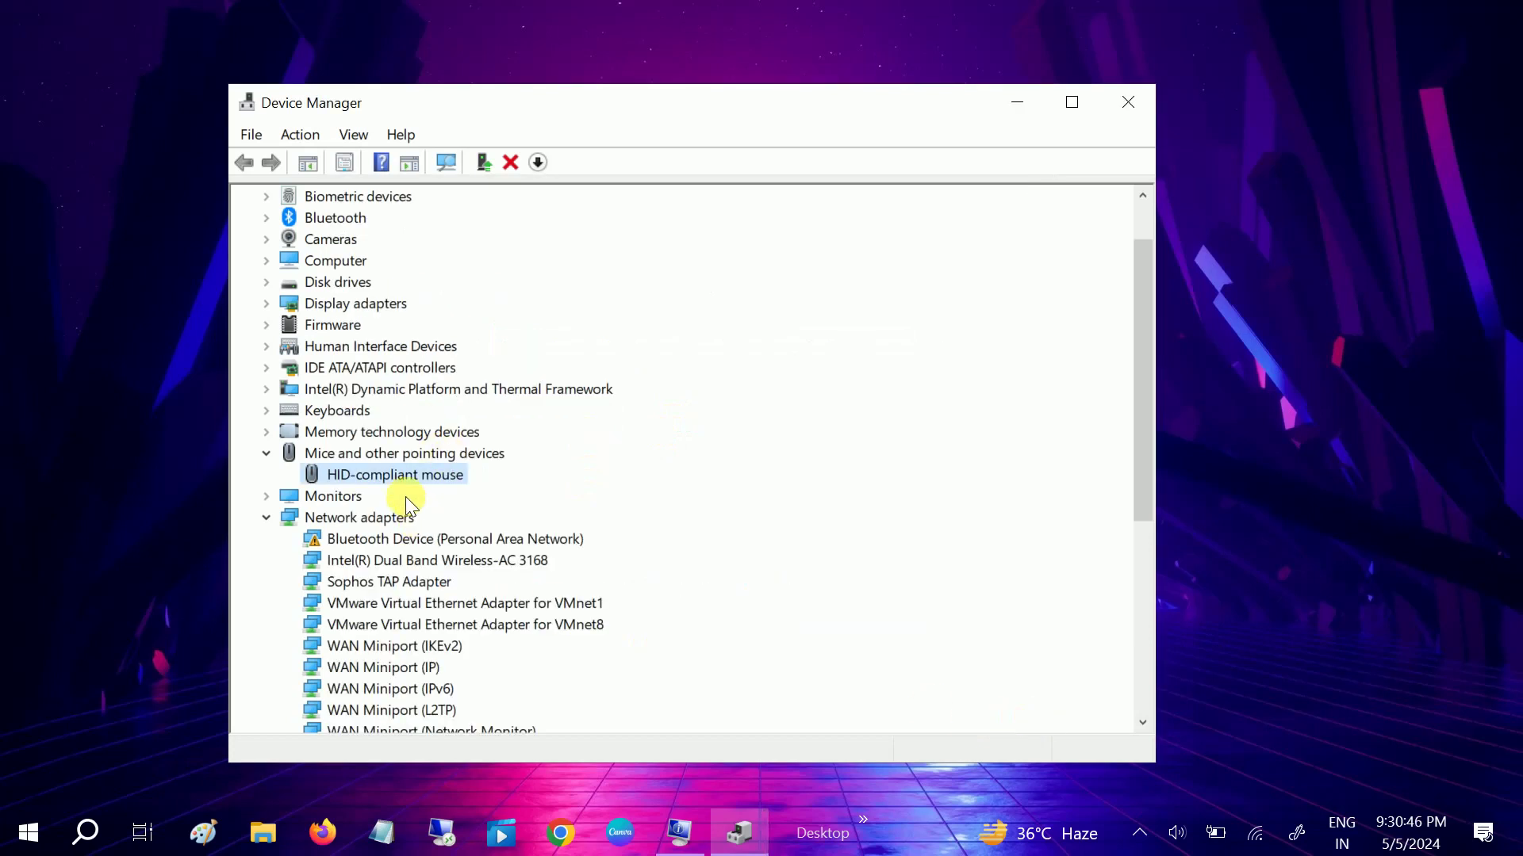
pyautogui.click(1138, 111)
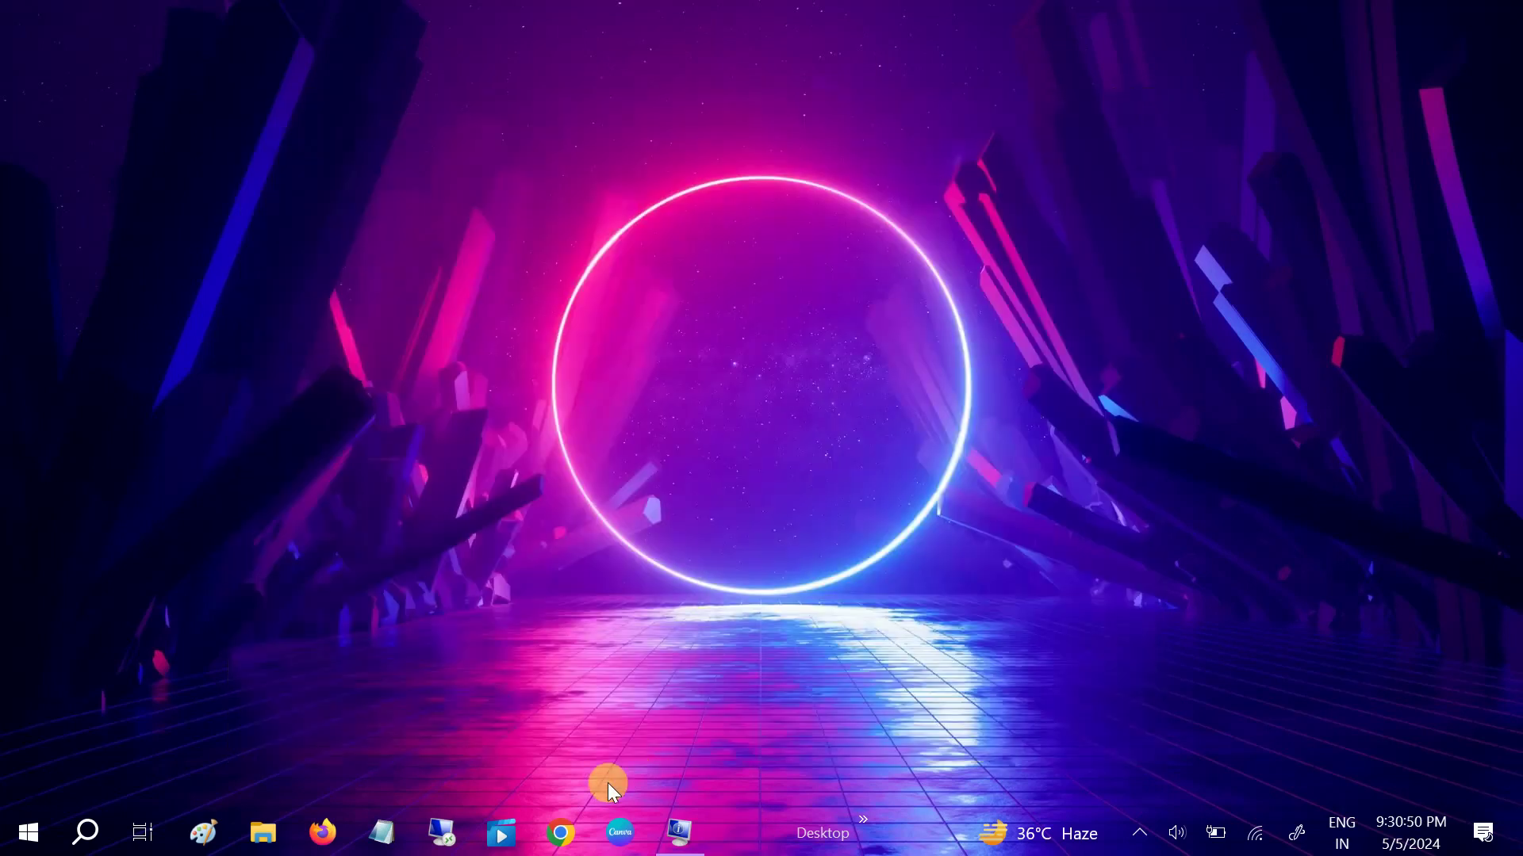
# Launch Chrome and search Google for 'hp driver download', replacing the mistyped address.
pyautogui.click(567, 830)
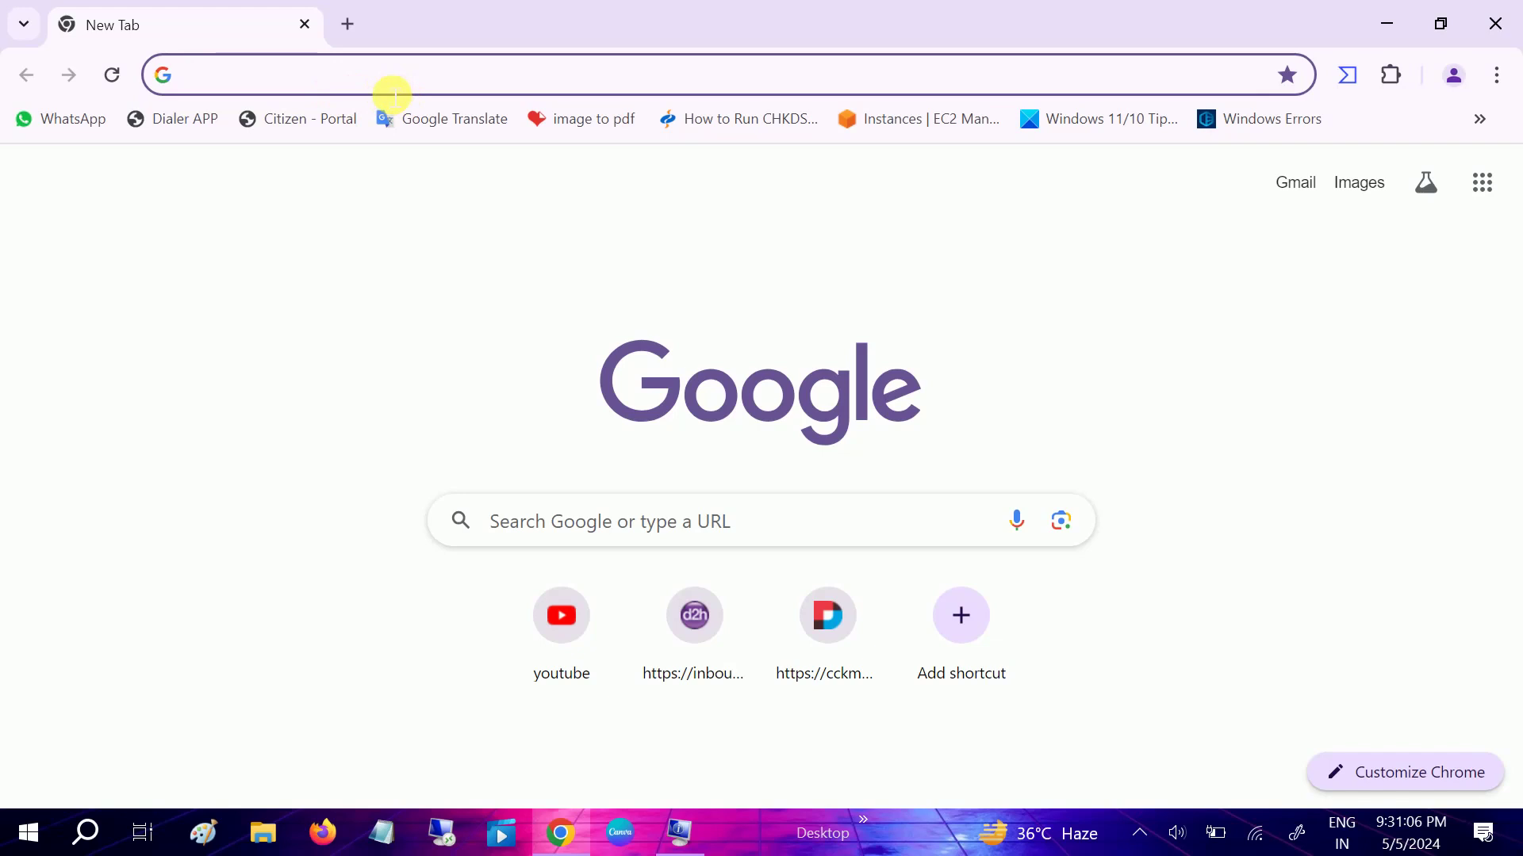
pyautogui.click(401, 89)
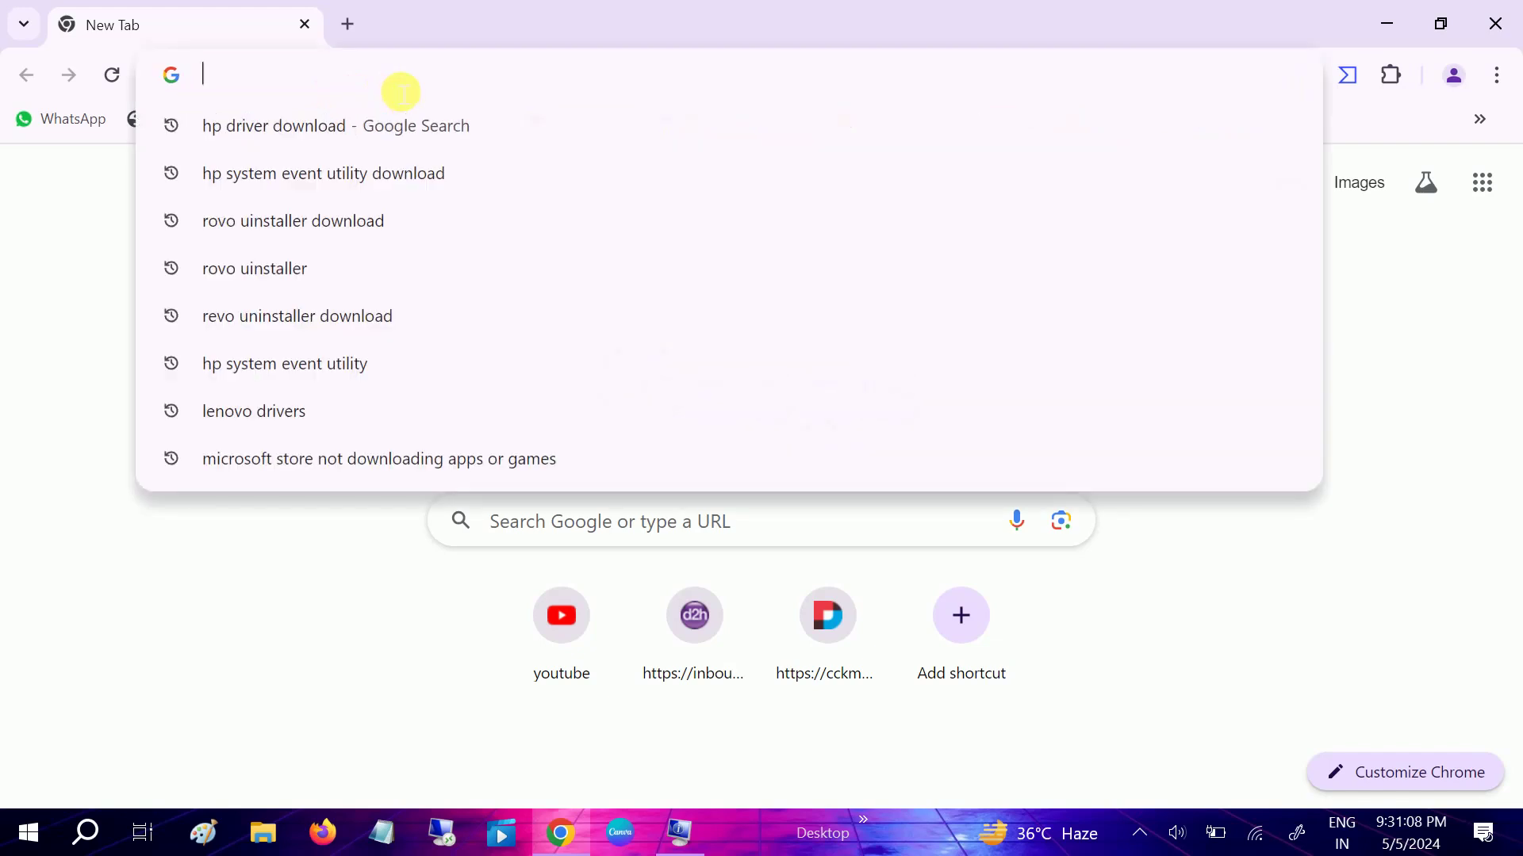
pyautogui.write('https://live.nwkings.cdi')
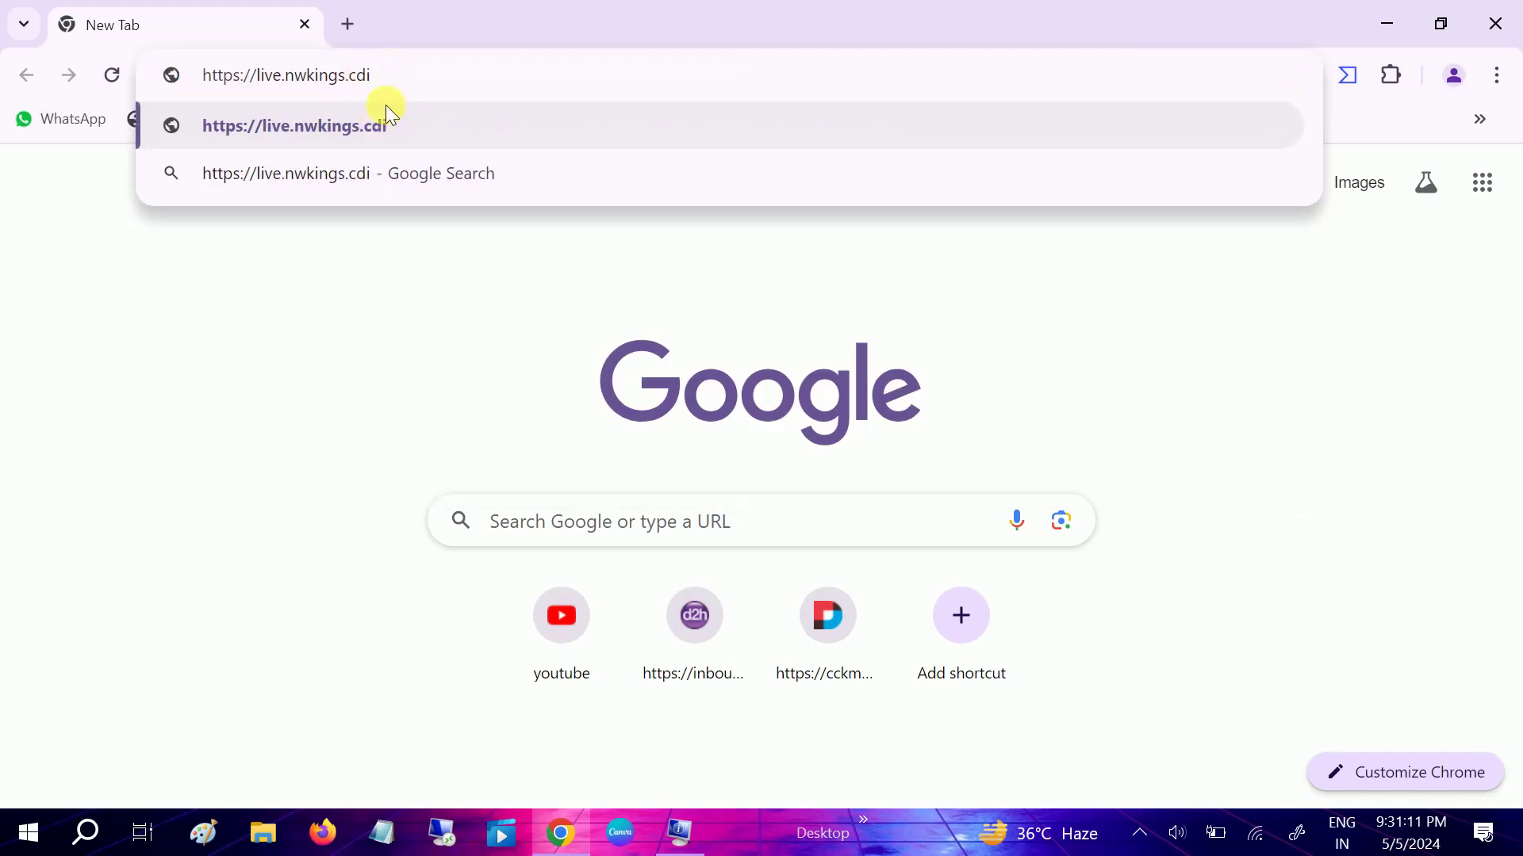
pyautogui.hotkey('ctrl', 'a')
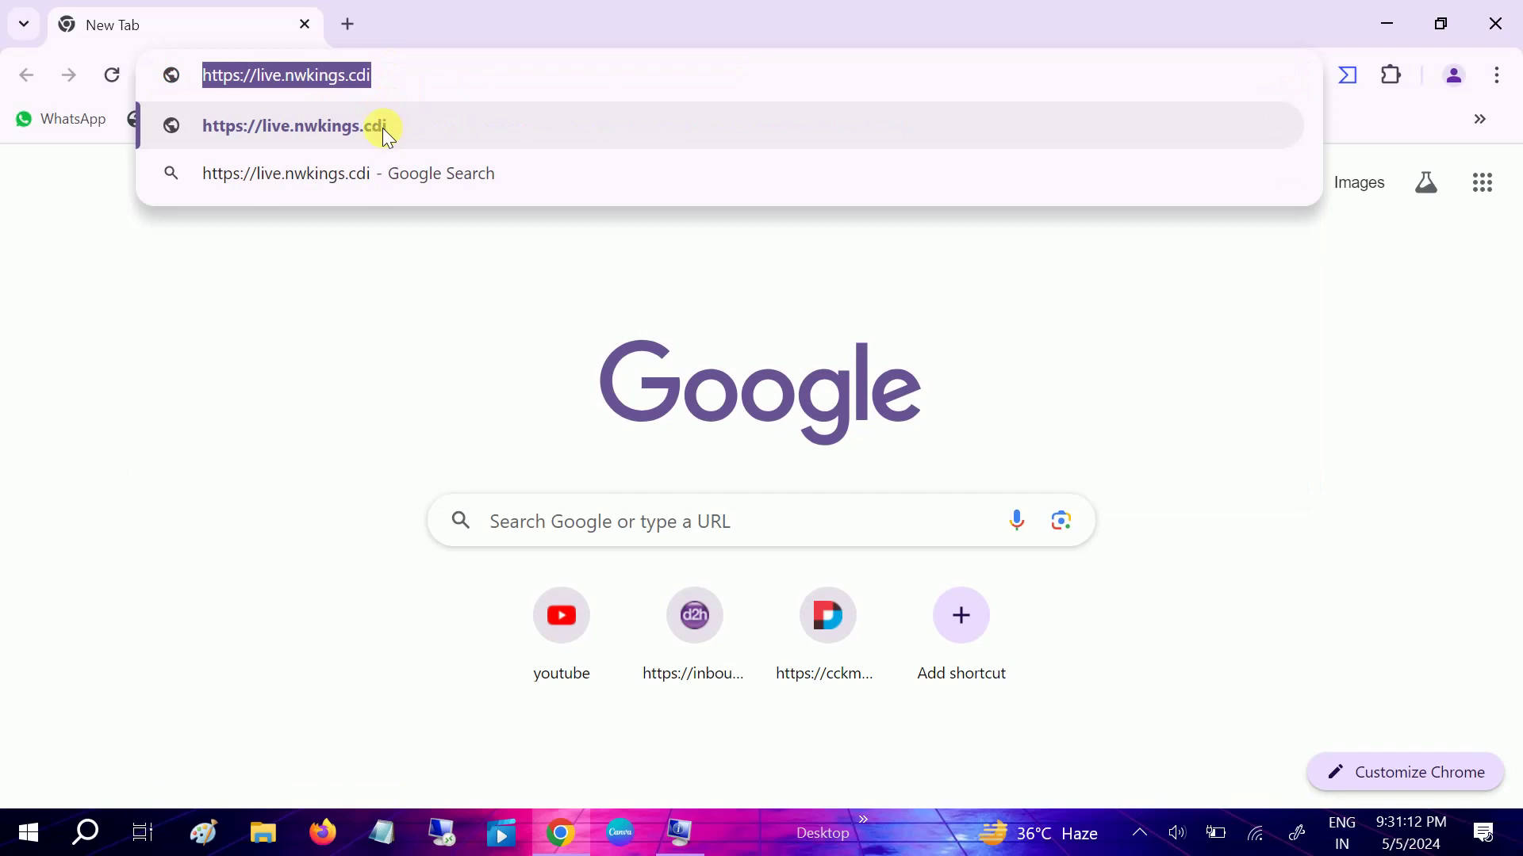
pyautogui.write('hp driver download')
pyautogui.press('Return')
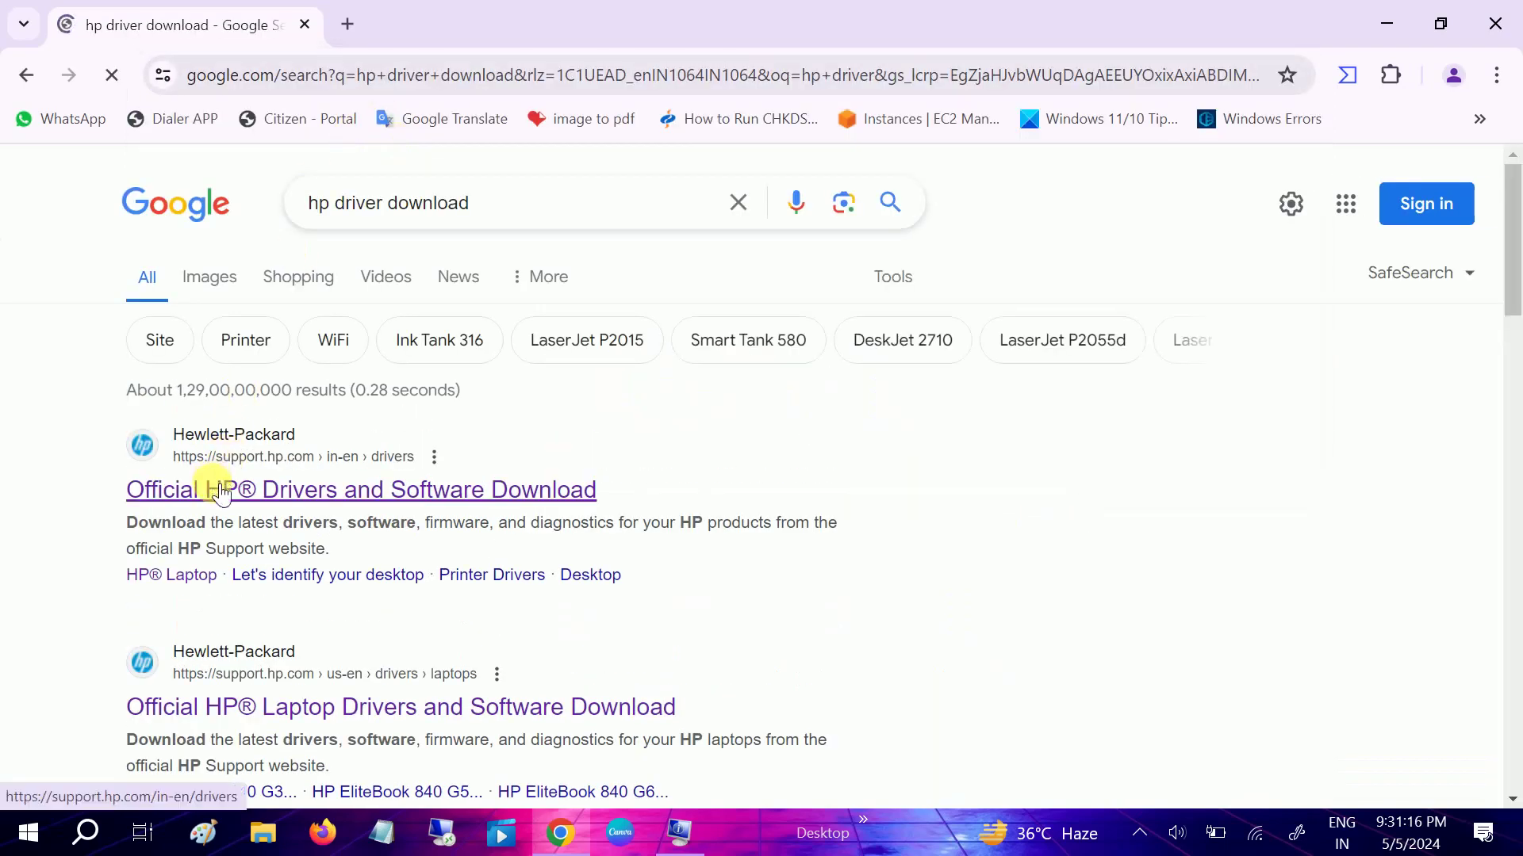
# Open HP's official drivers page, choose Laptop, and focus the serial number field.
pyautogui.click(221, 493)
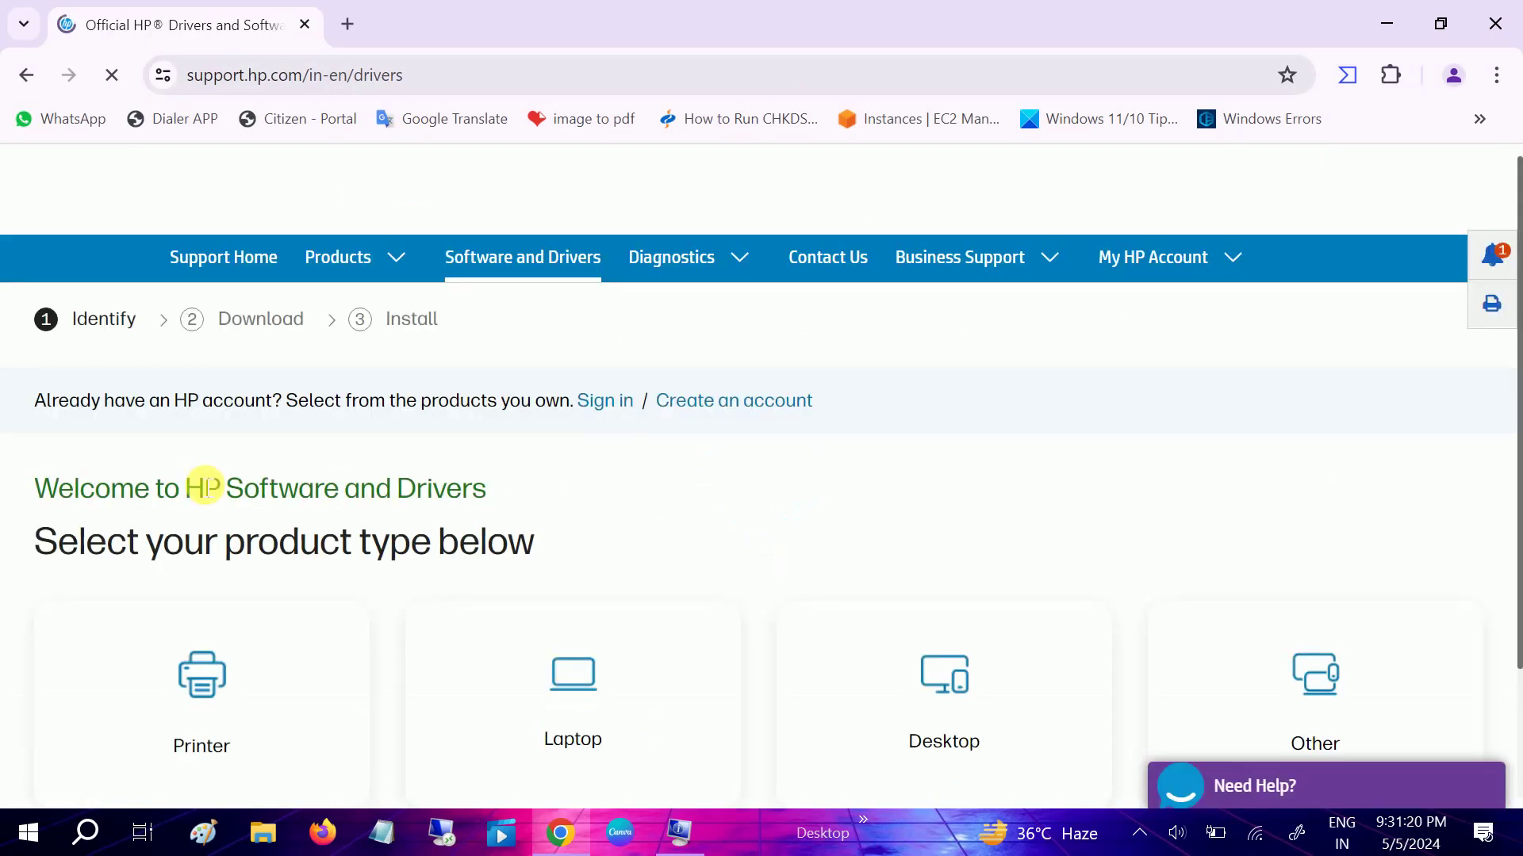
pyautogui.scroll(-1, 206, 491)
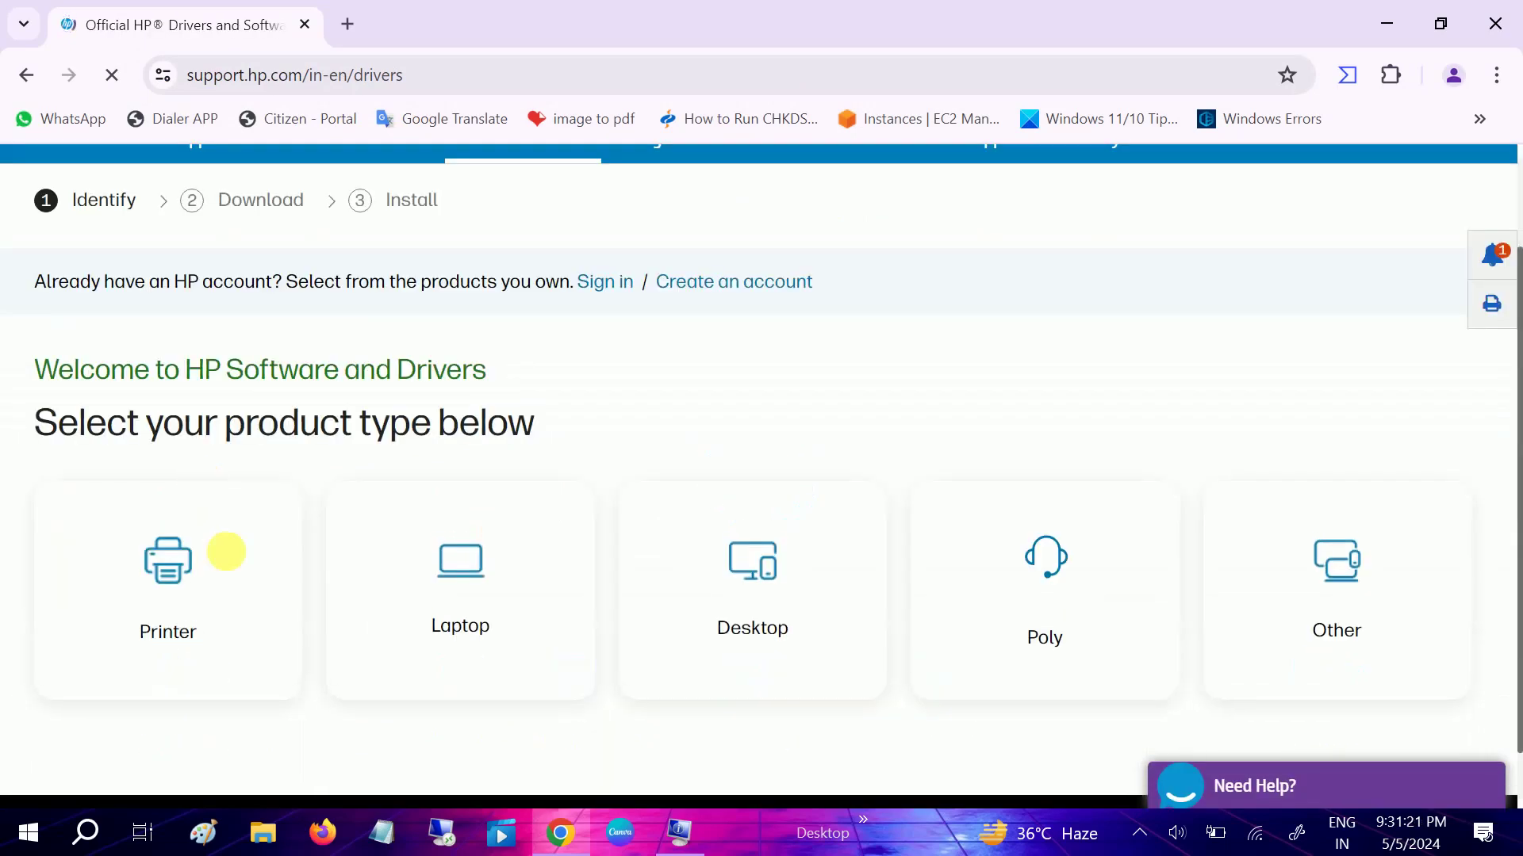
pyautogui.click(453, 601)
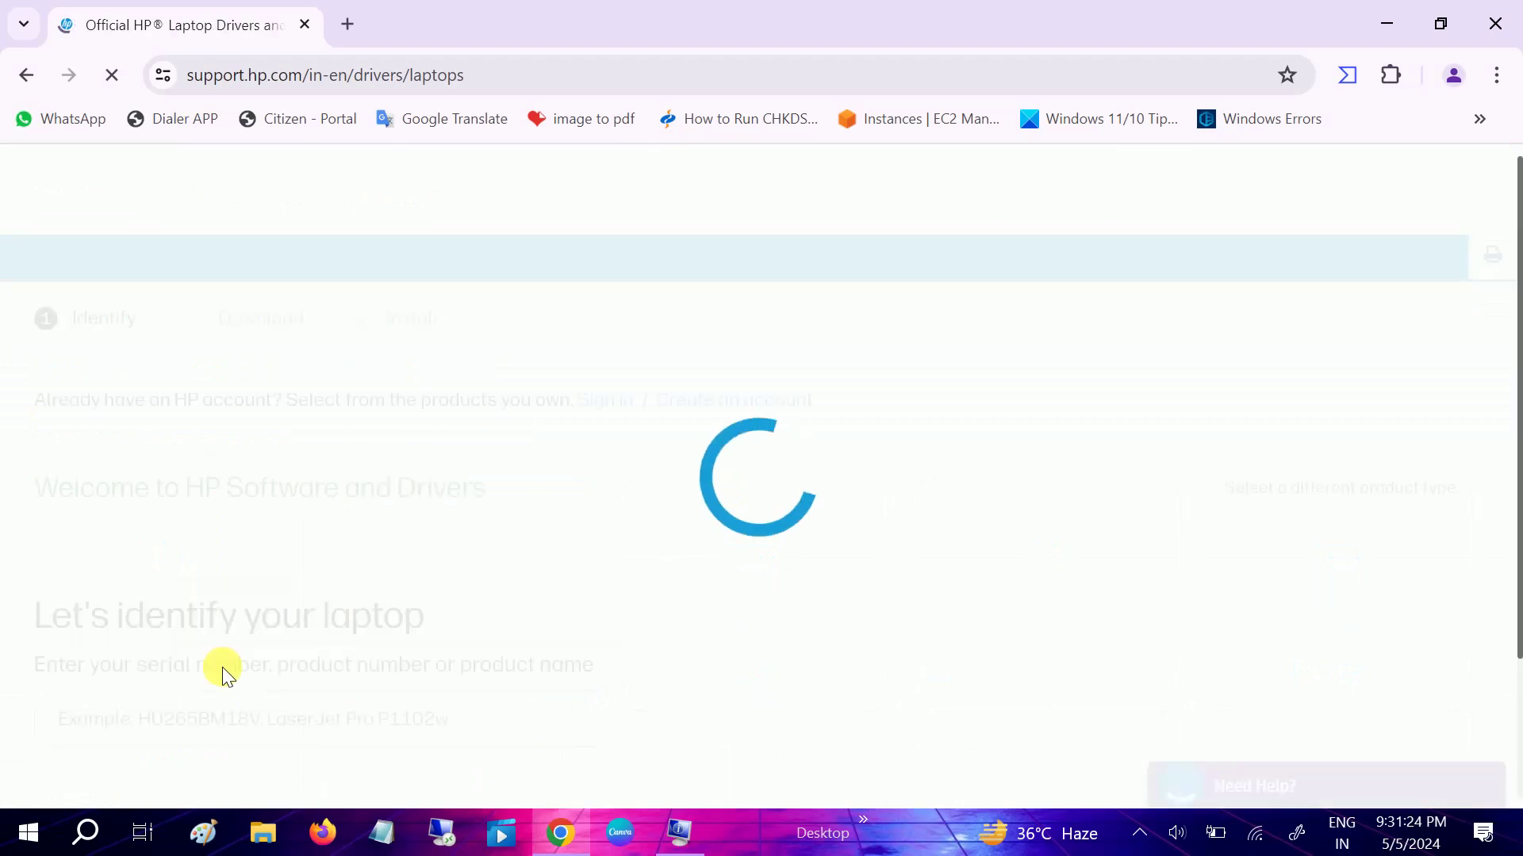
pyautogui.scroll(-2, 374, 655)
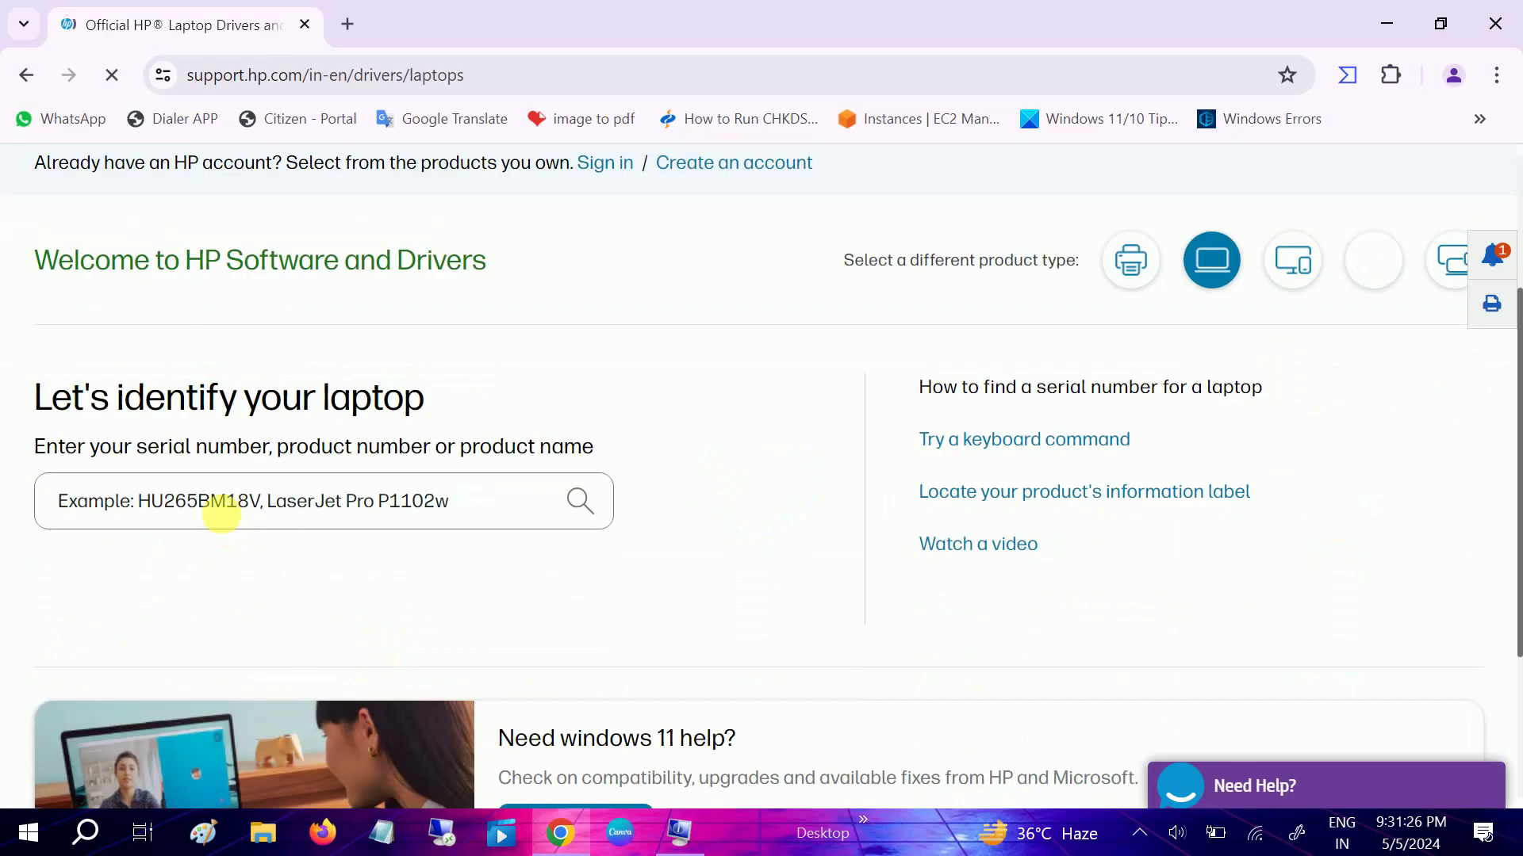
pyautogui.click(241, 510)
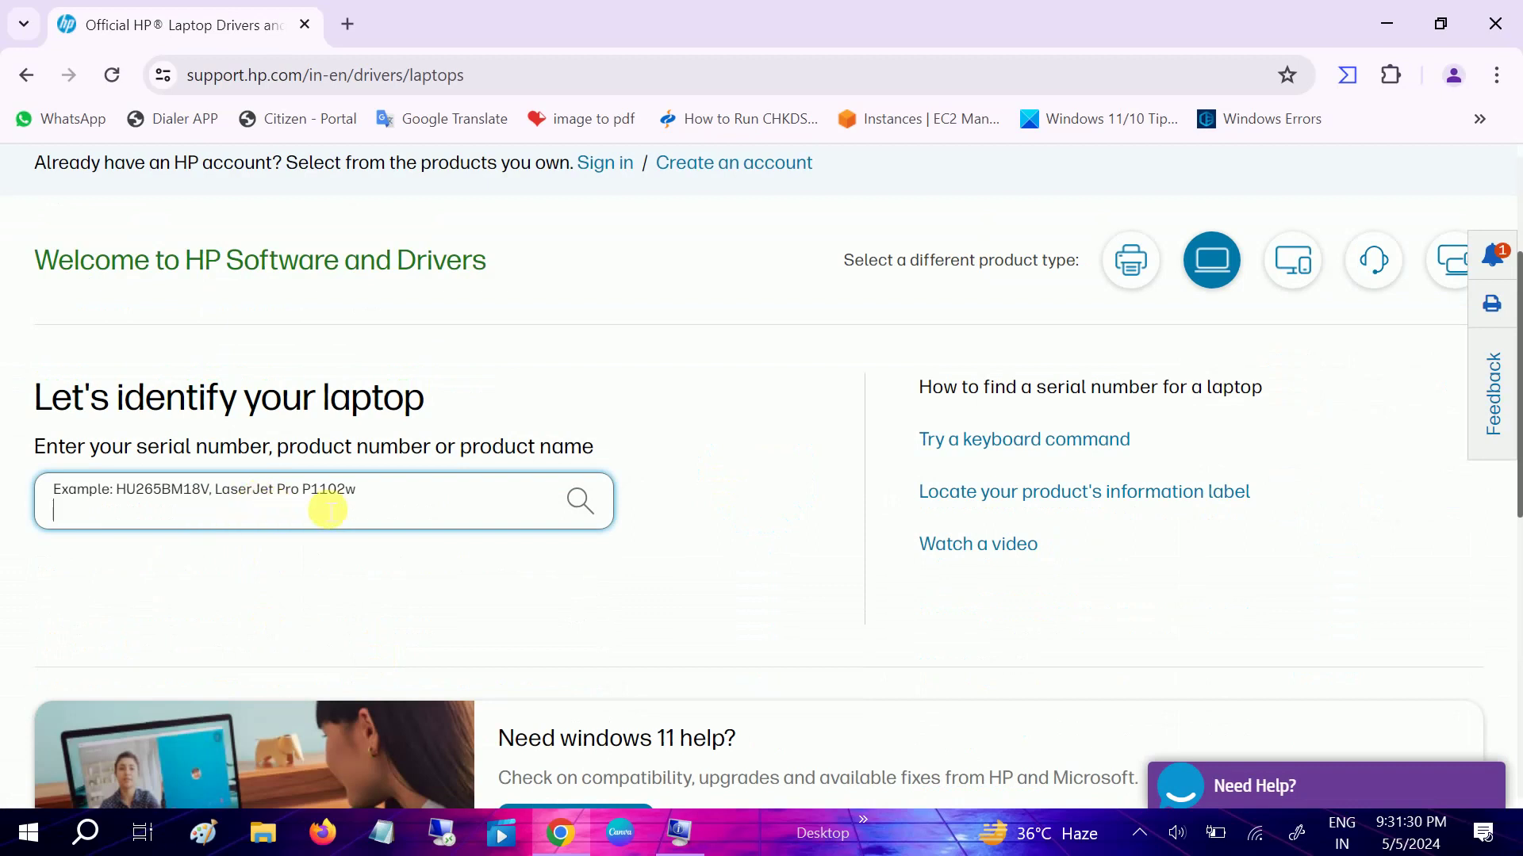
pyautogui.press('super+r')
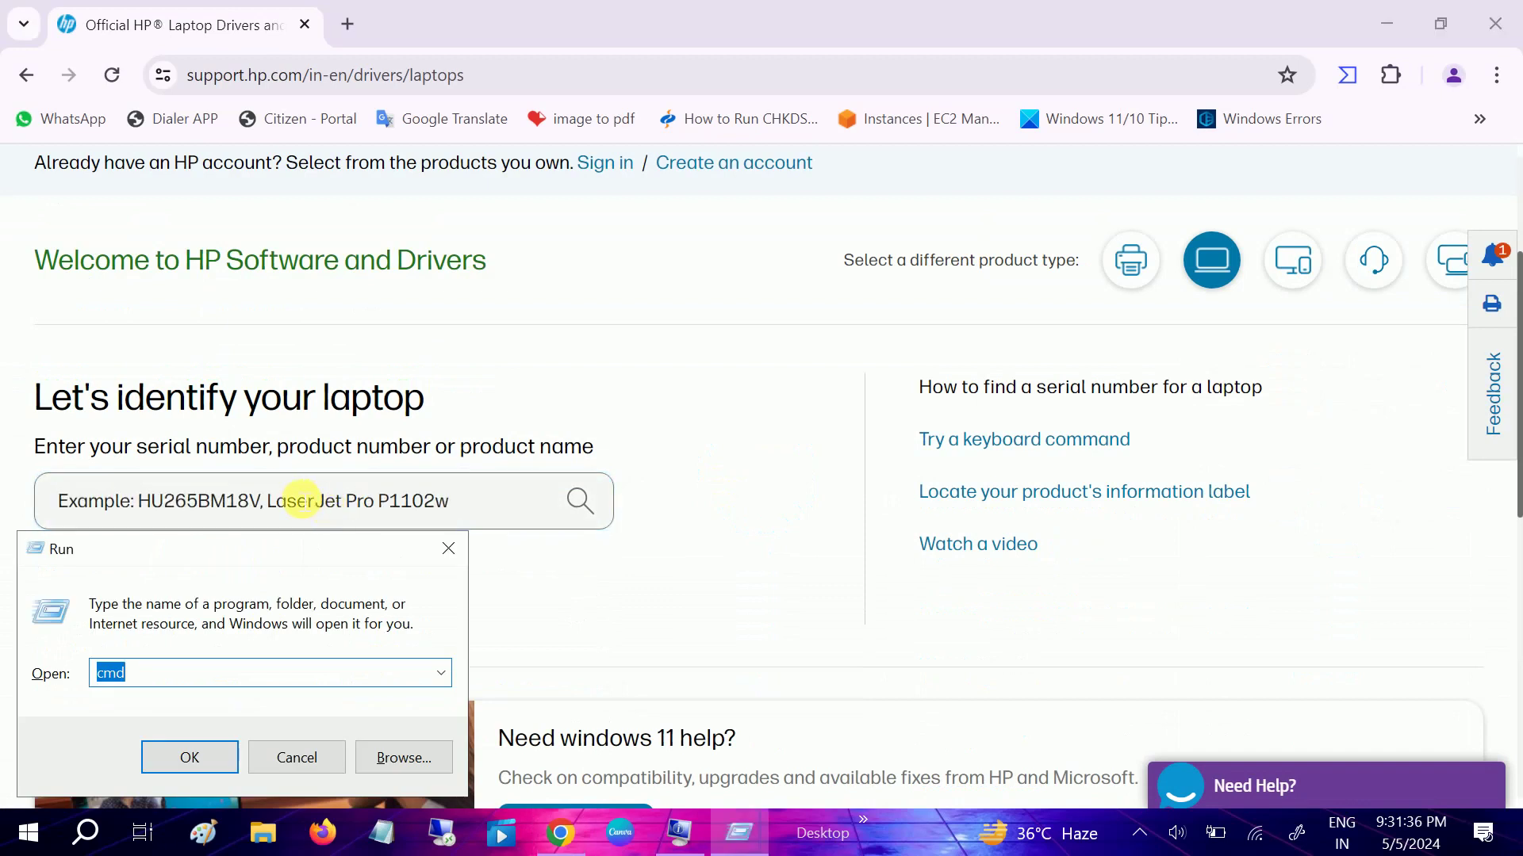
# Launch Command Prompt and enter 'wmic csproduct' to read the laptop's product details.
pyautogui.press('Return')
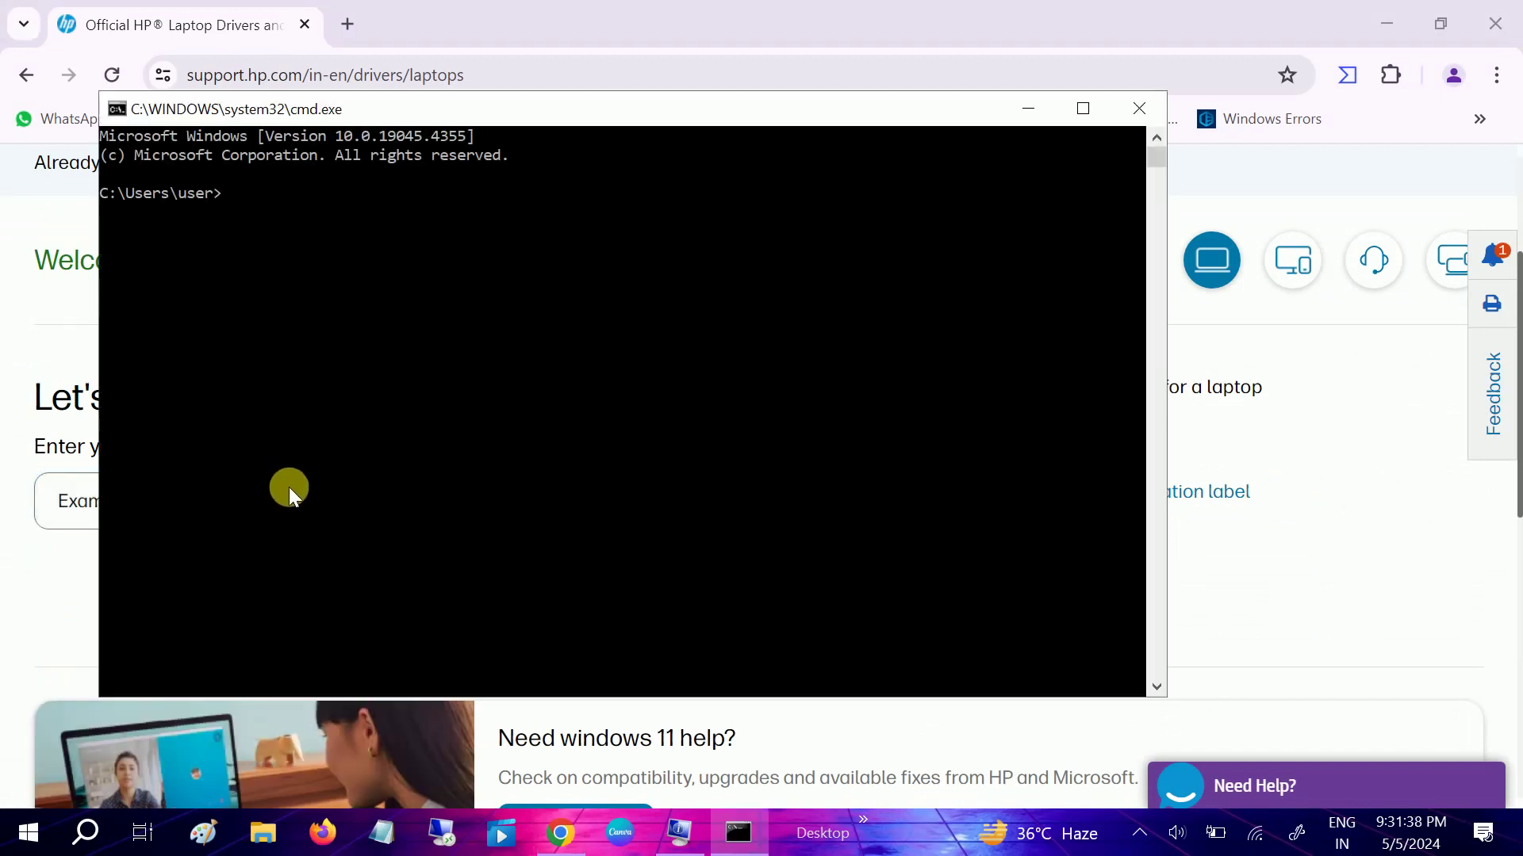
pyautogui.write('wmic')
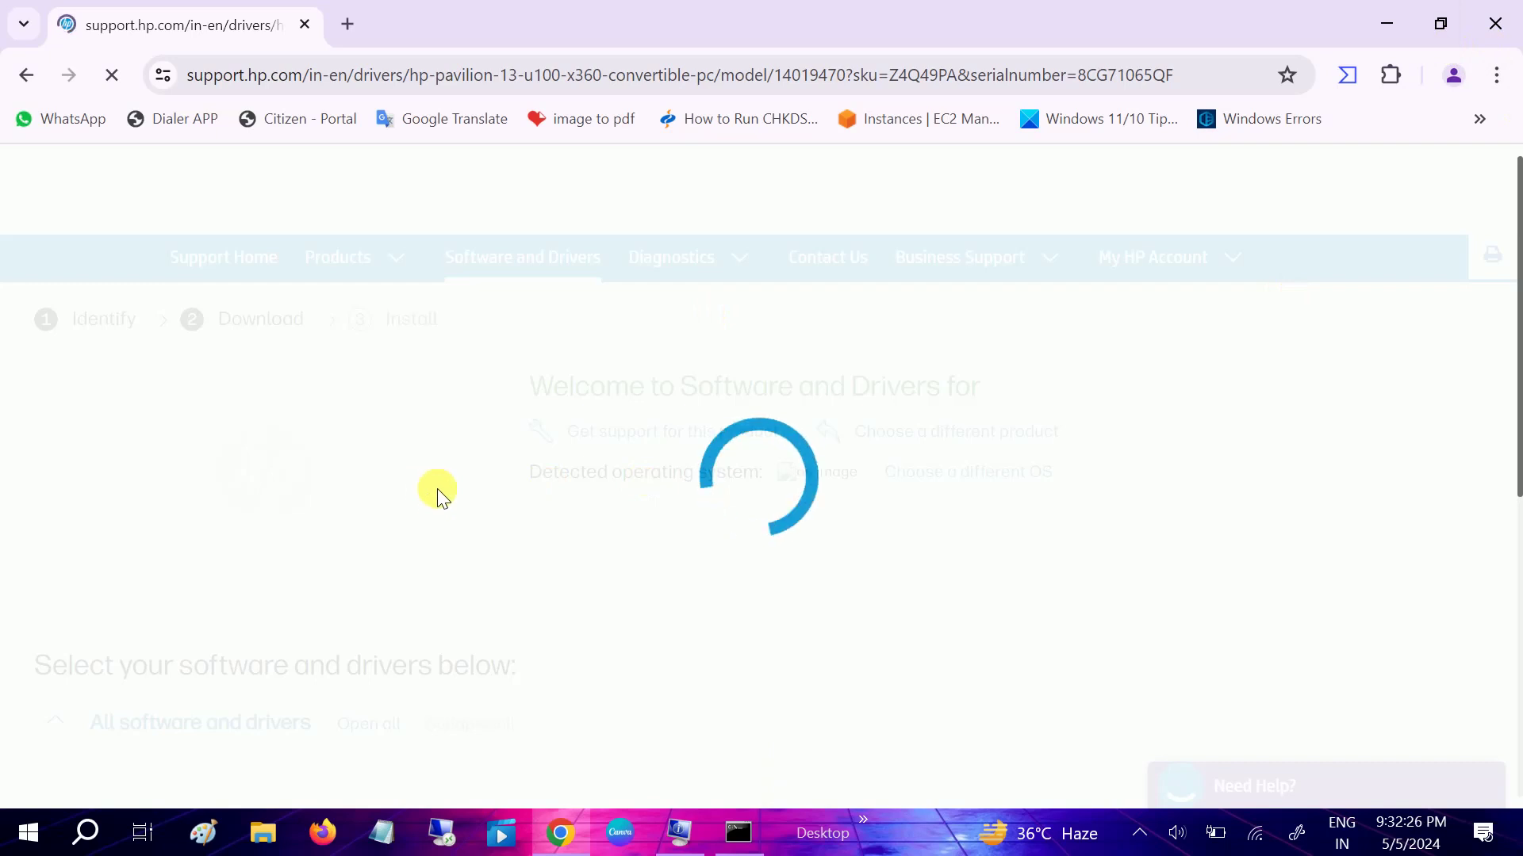
# Choose Windows 10 (64-bit) as the OS version and submit it to list drivers.
pyautogui.scroll(-1, 436, 493)
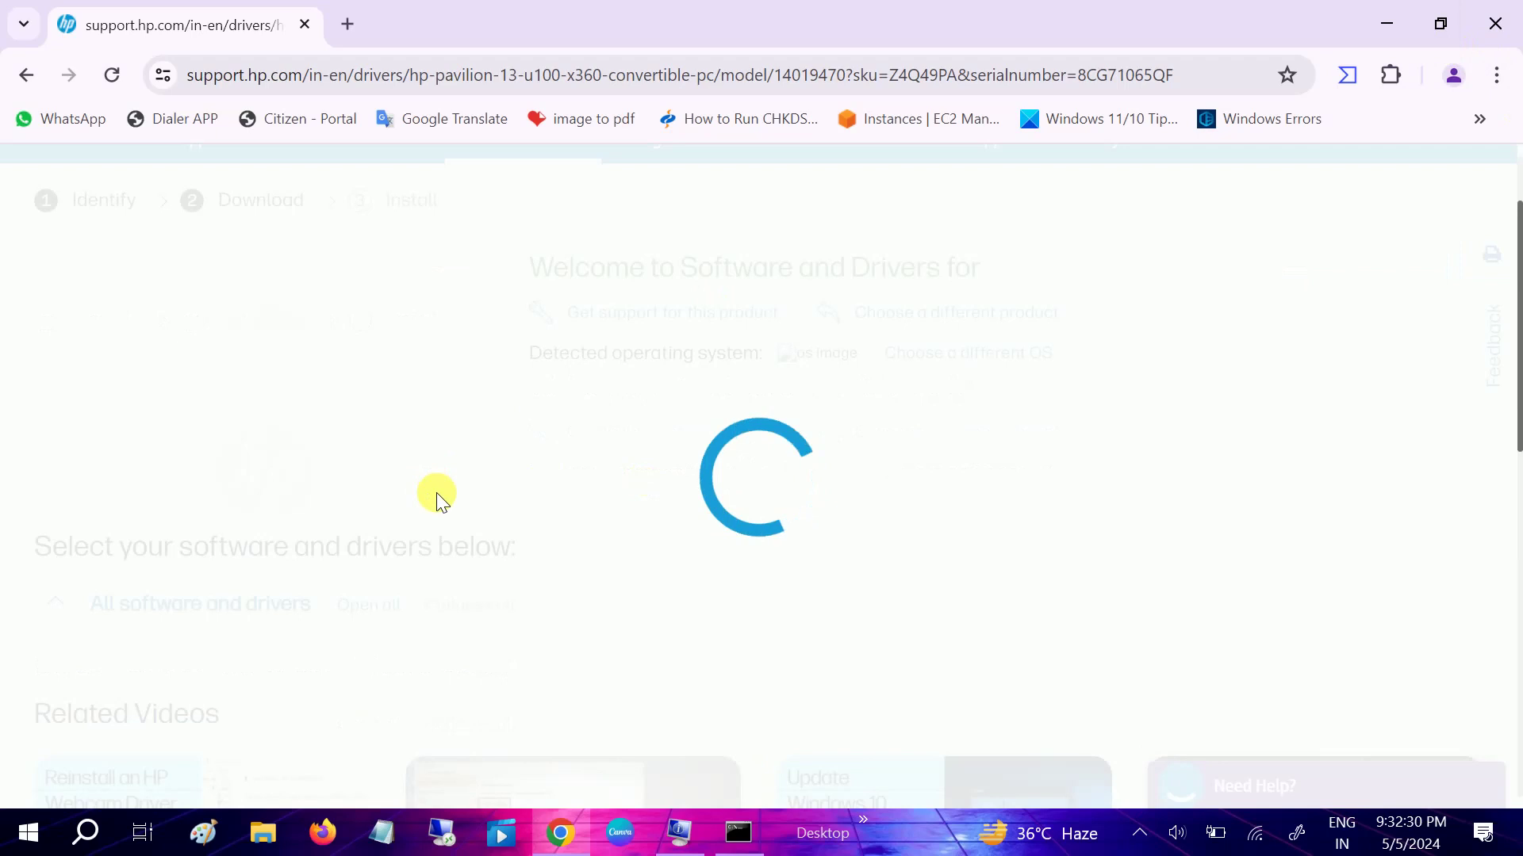
pyautogui.scroll(1, 436, 493)
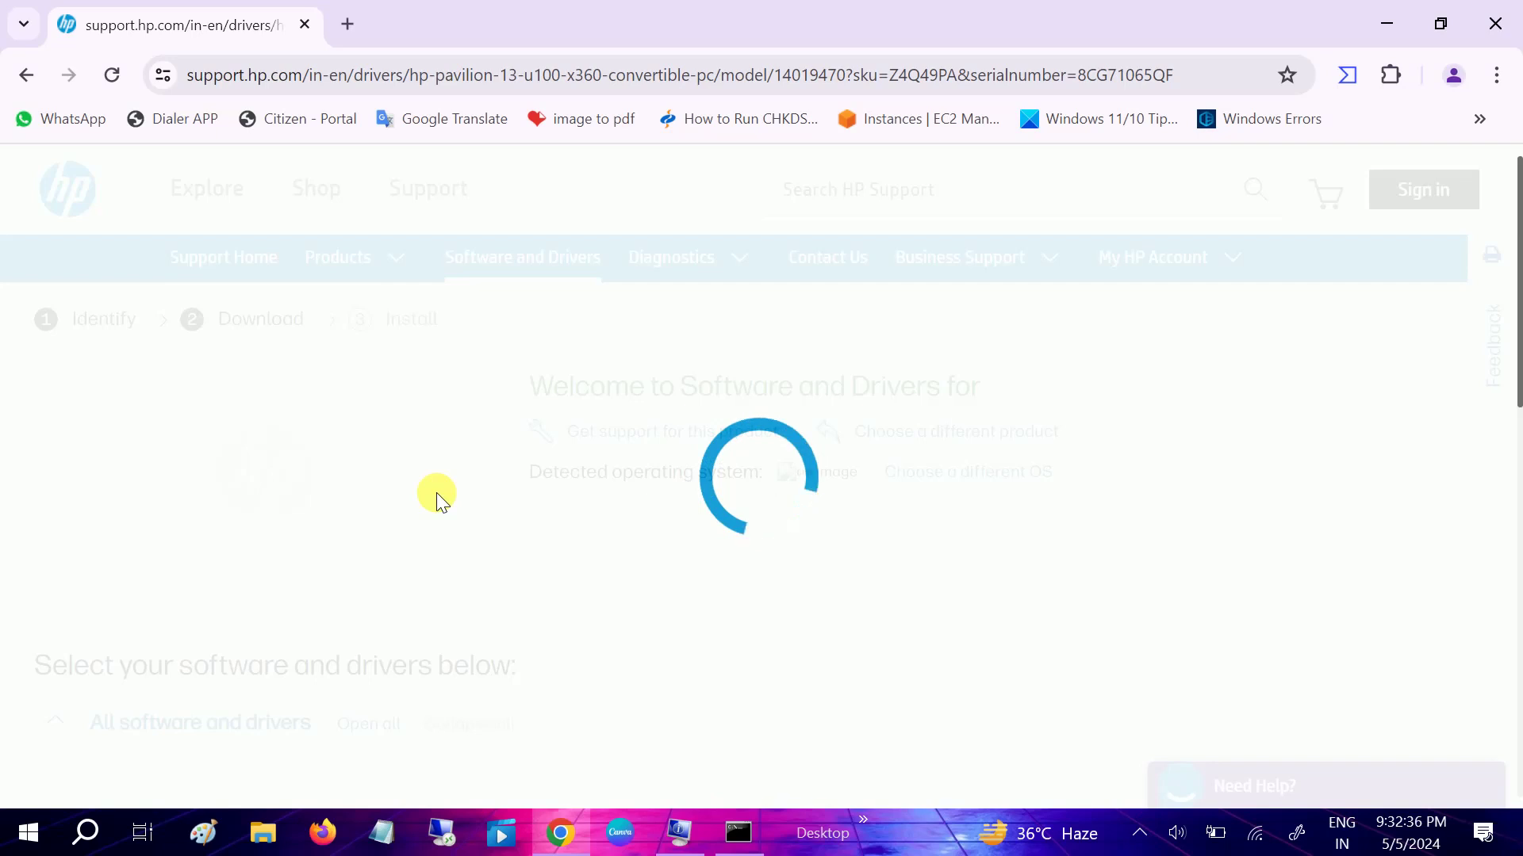
pyautogui.scroll(-3, 460, 631)
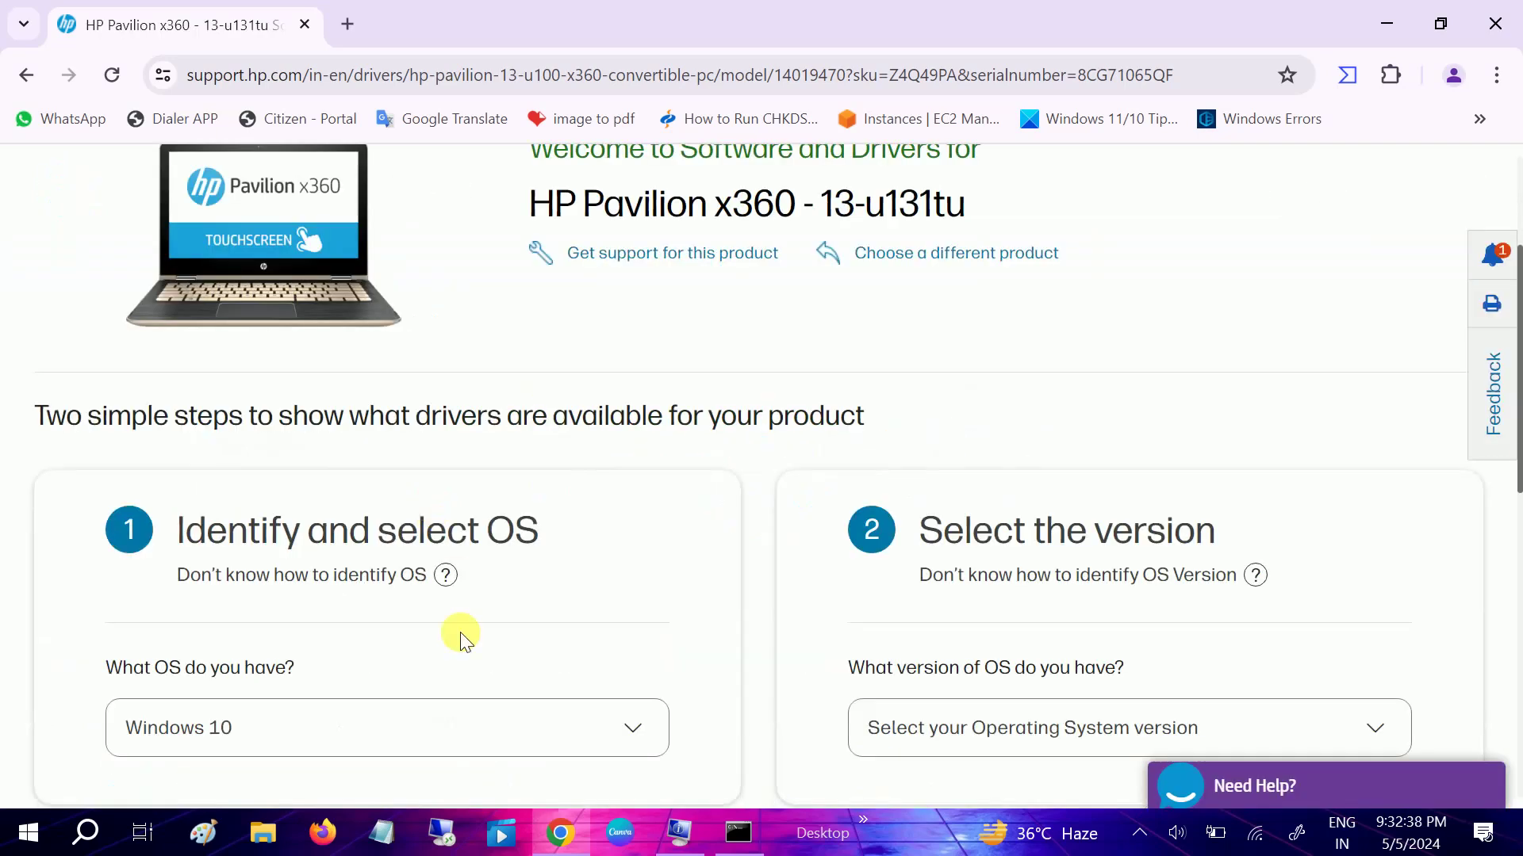
pyautogui.scroll(-3, 451, 631)
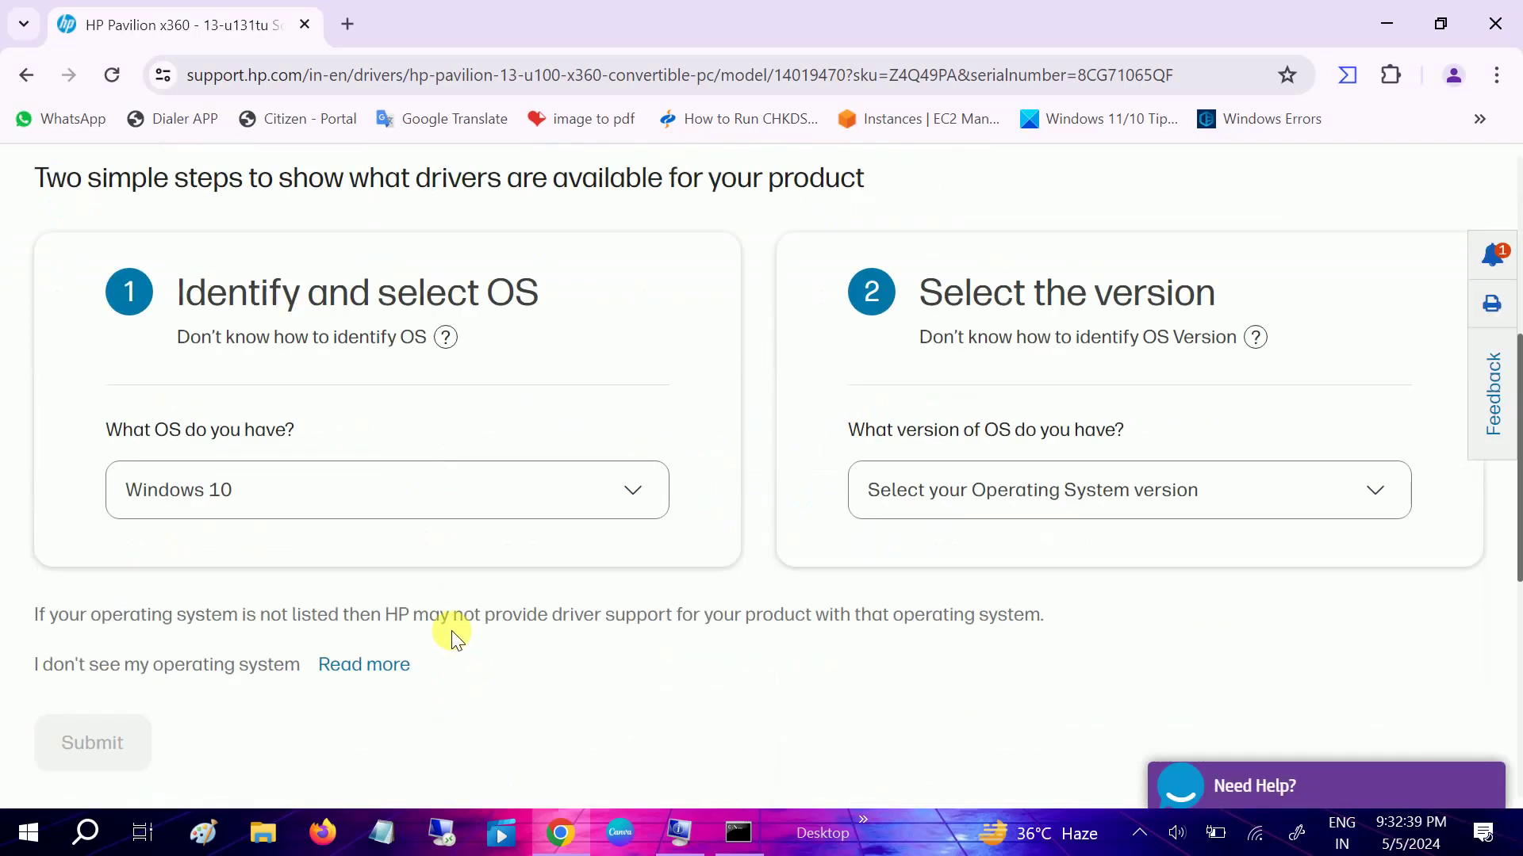
pyautogui.click(973, 512)
pyautogui.click(958, 592)
pyautogui.scroll(-2, 645, 505)
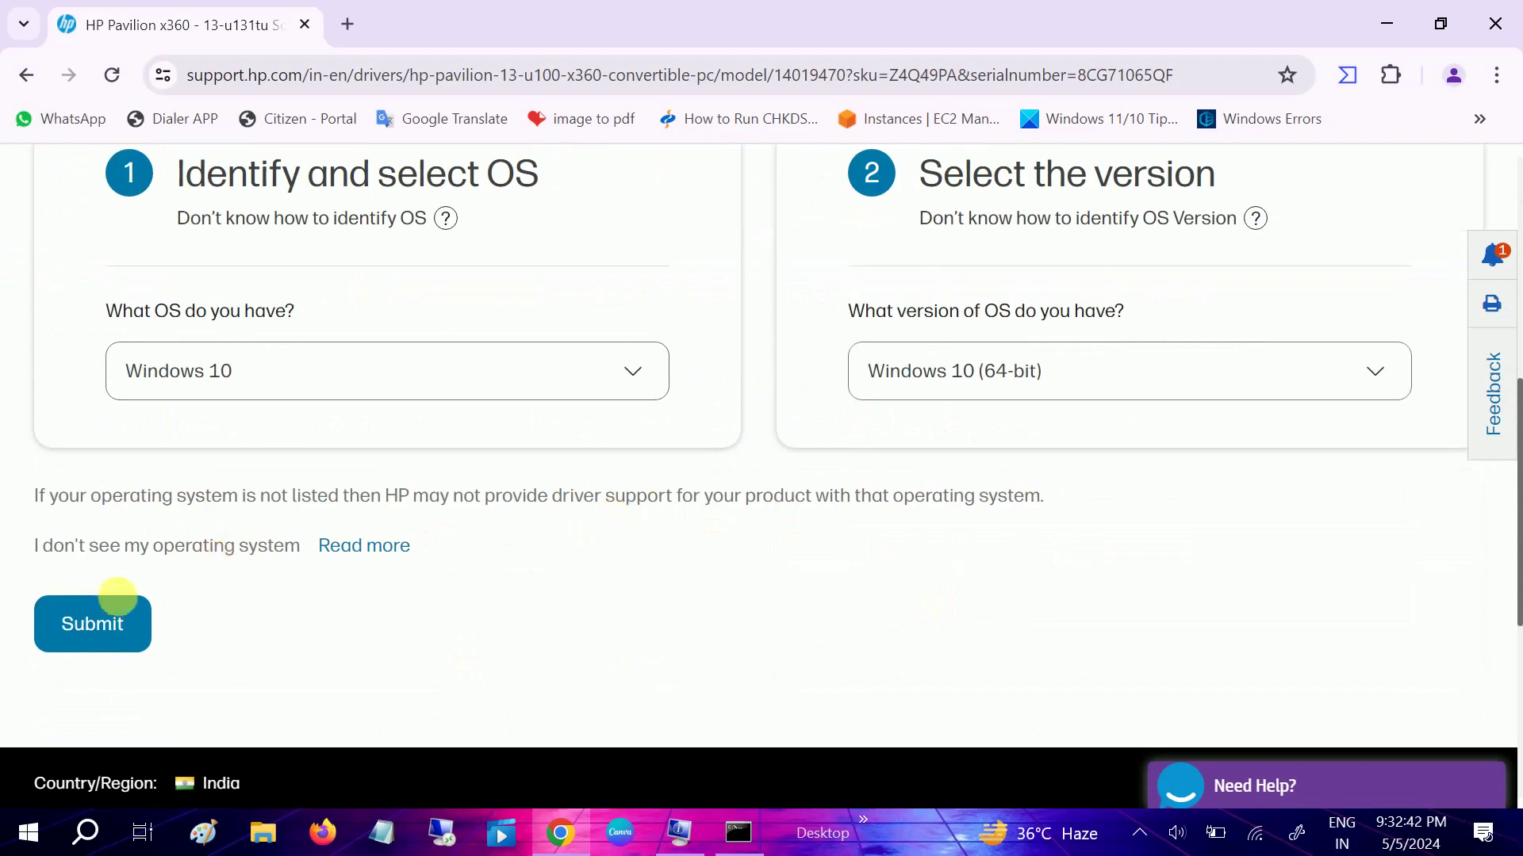
pyautogui.click(110, 624)
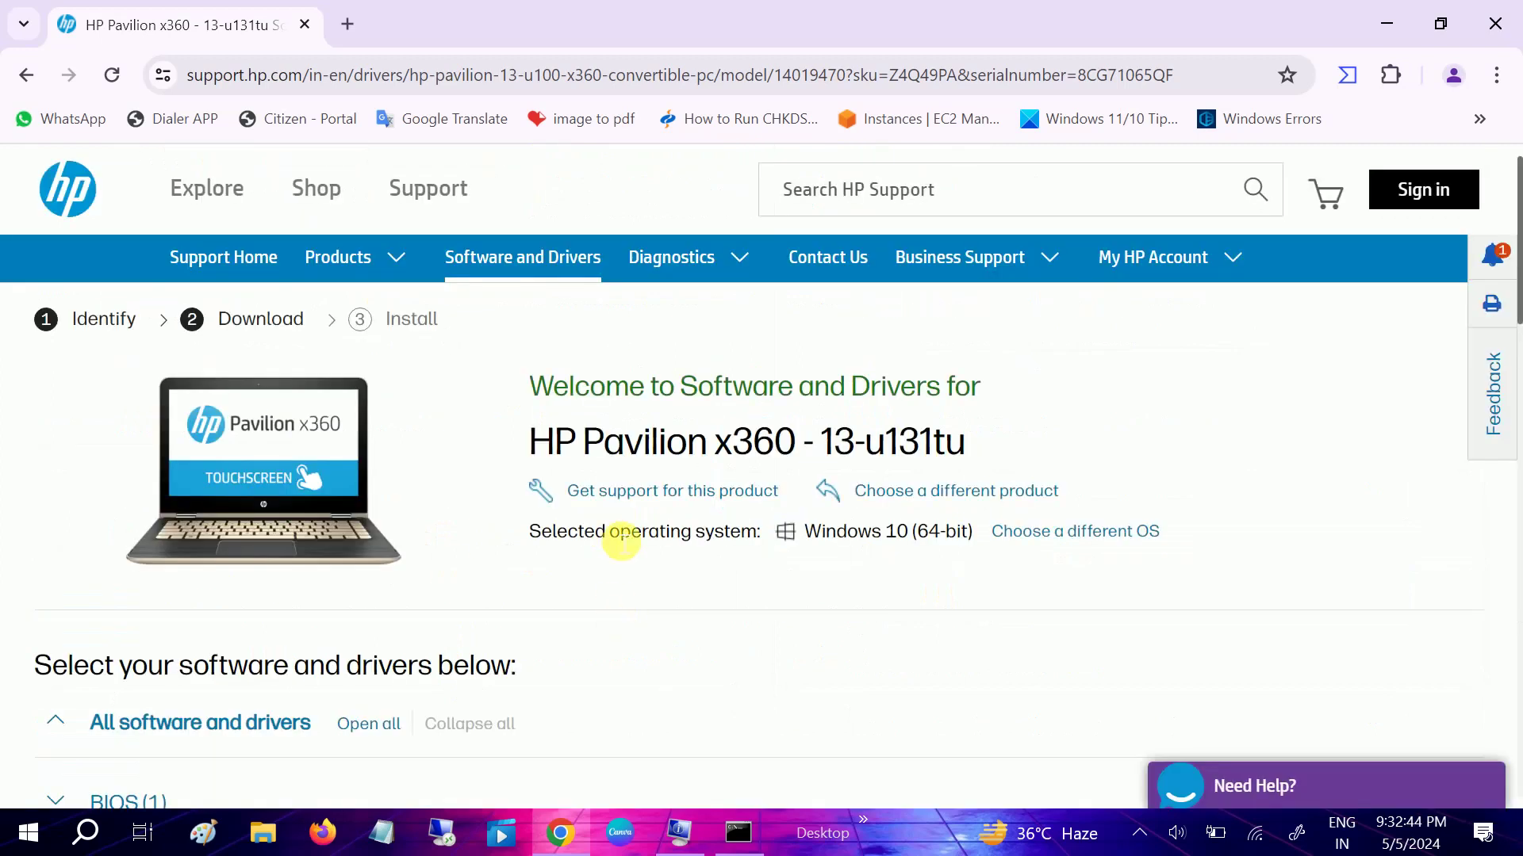
# Expand Driver-Keyboard, Mouse and Input Devices to reveal the four ELAN Touchpad drivers.
pyautogui.scroll(-6, 622, 540)
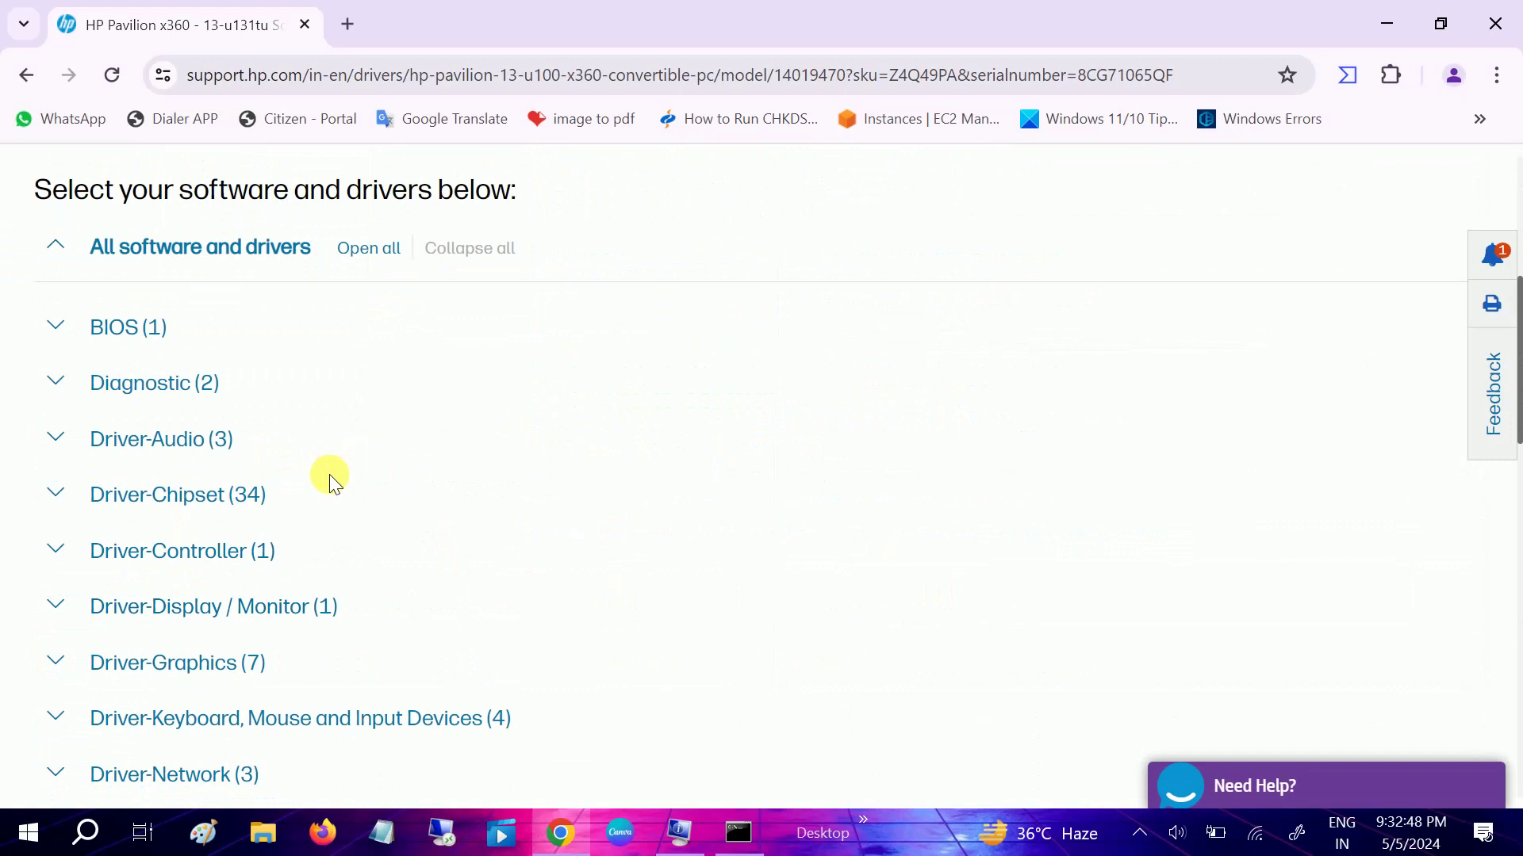
pyautogui.scroll(-2, 330, 474)
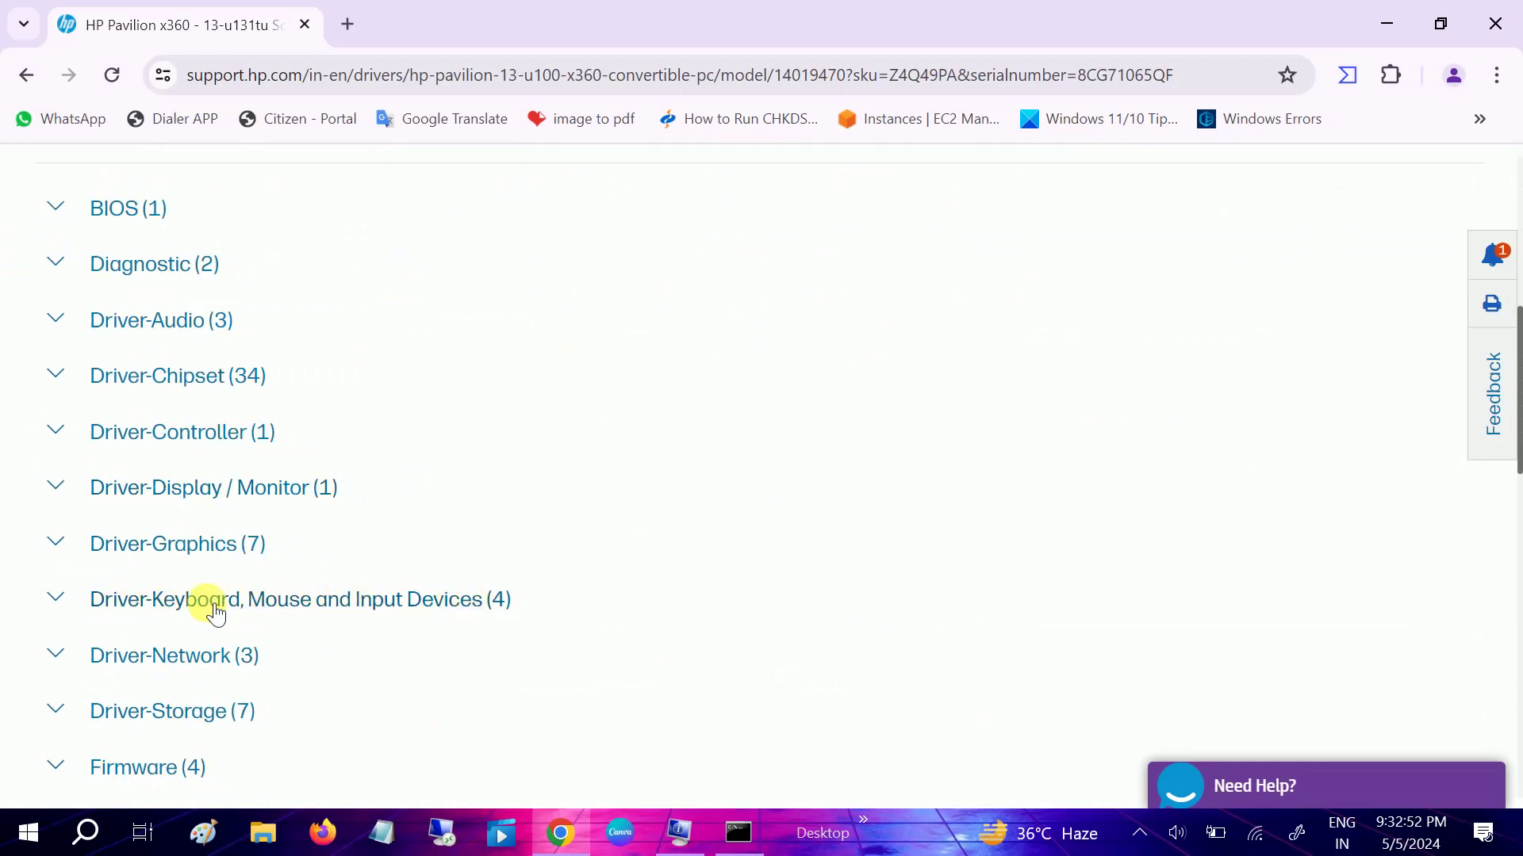
pyautogui.click(55, 598)
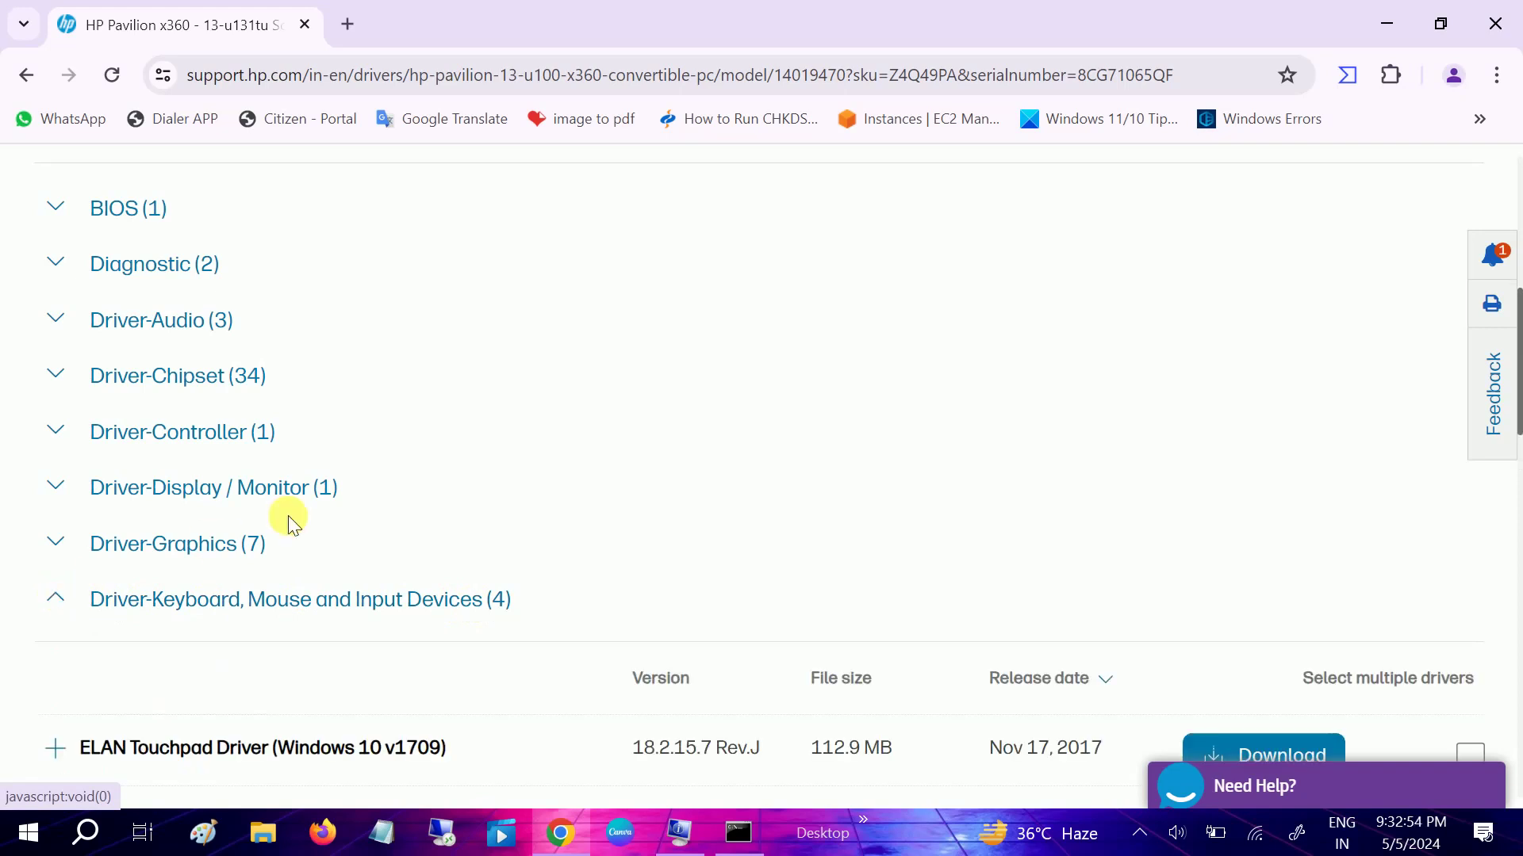
pyautogui.scroll(-3, 293, 521)
pyautogui.scroll(-1, 297, 525)
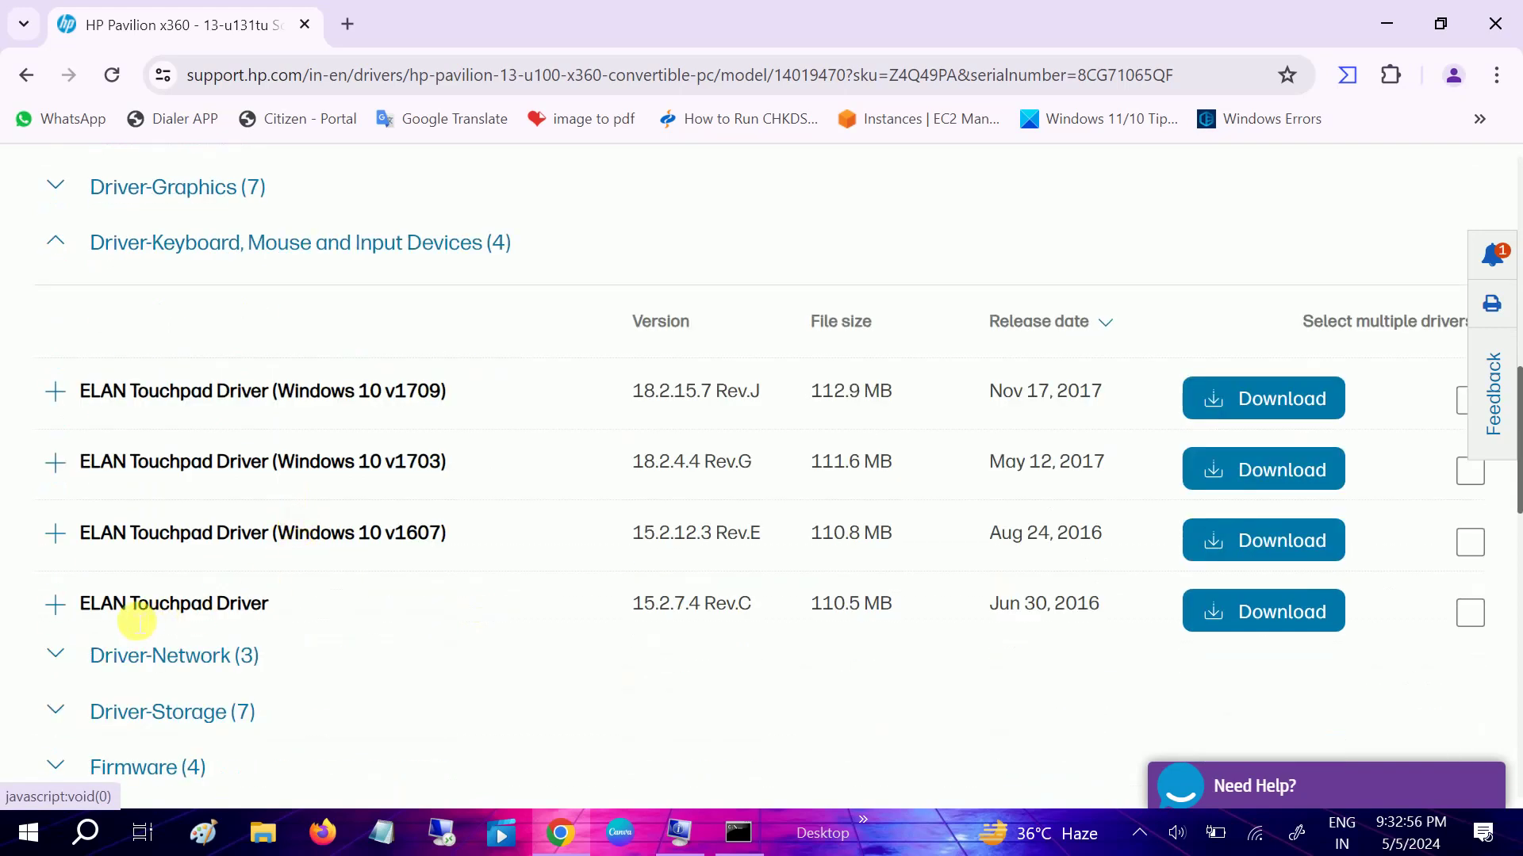
pyautogui.moveTo(103, 612); pyautogui.dragTo(262, 609)
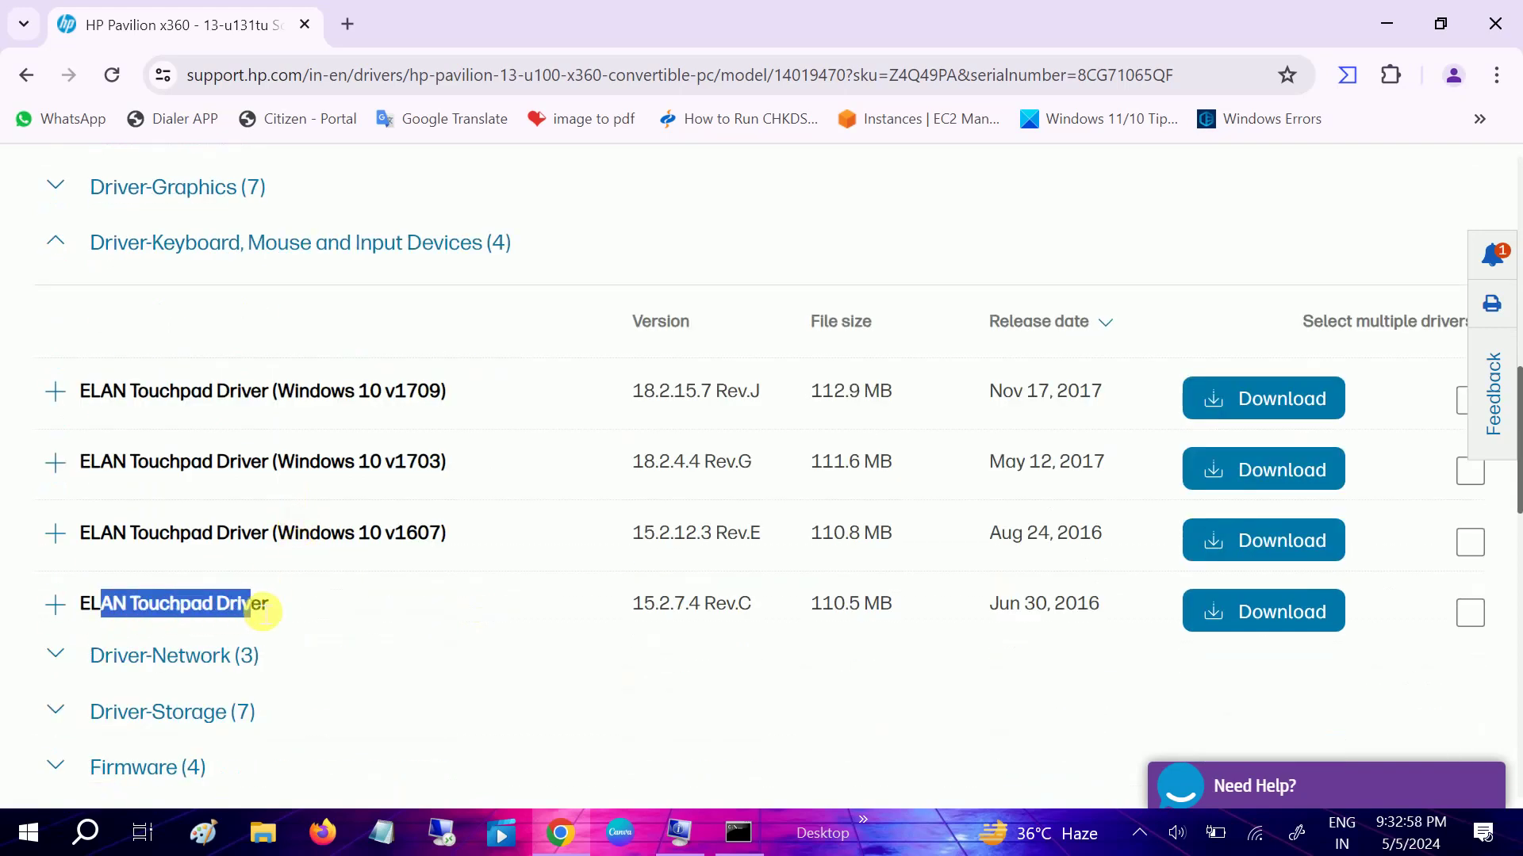
# Download ELAN Touchpad Driver 15.2.7.4 Rev.C (sp76512.exe) and check its progress.
pyautogui.click(1252, 621)
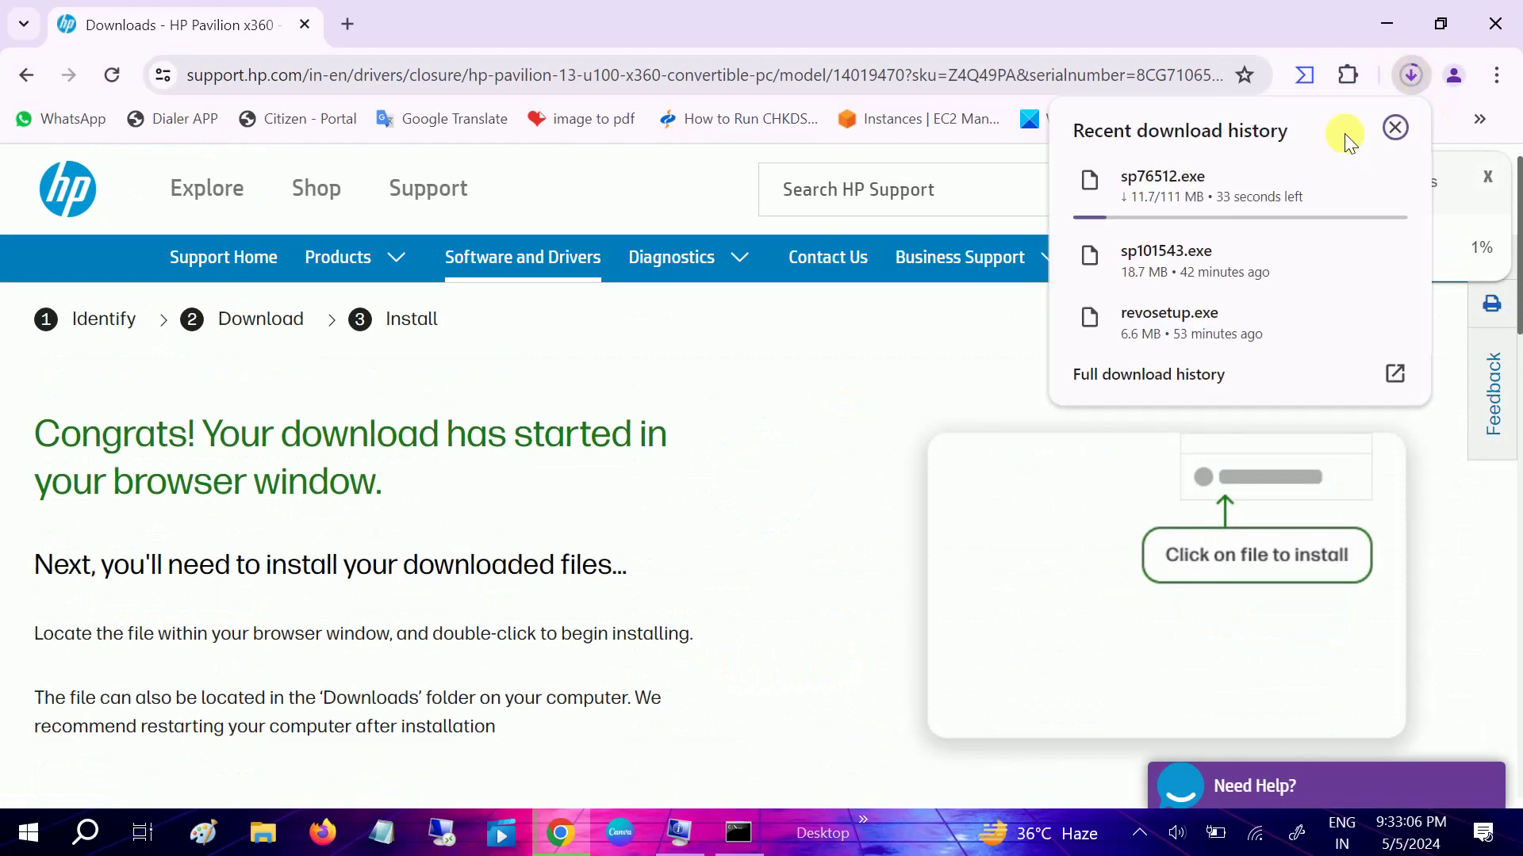
pyautogui.click(1408, 78)
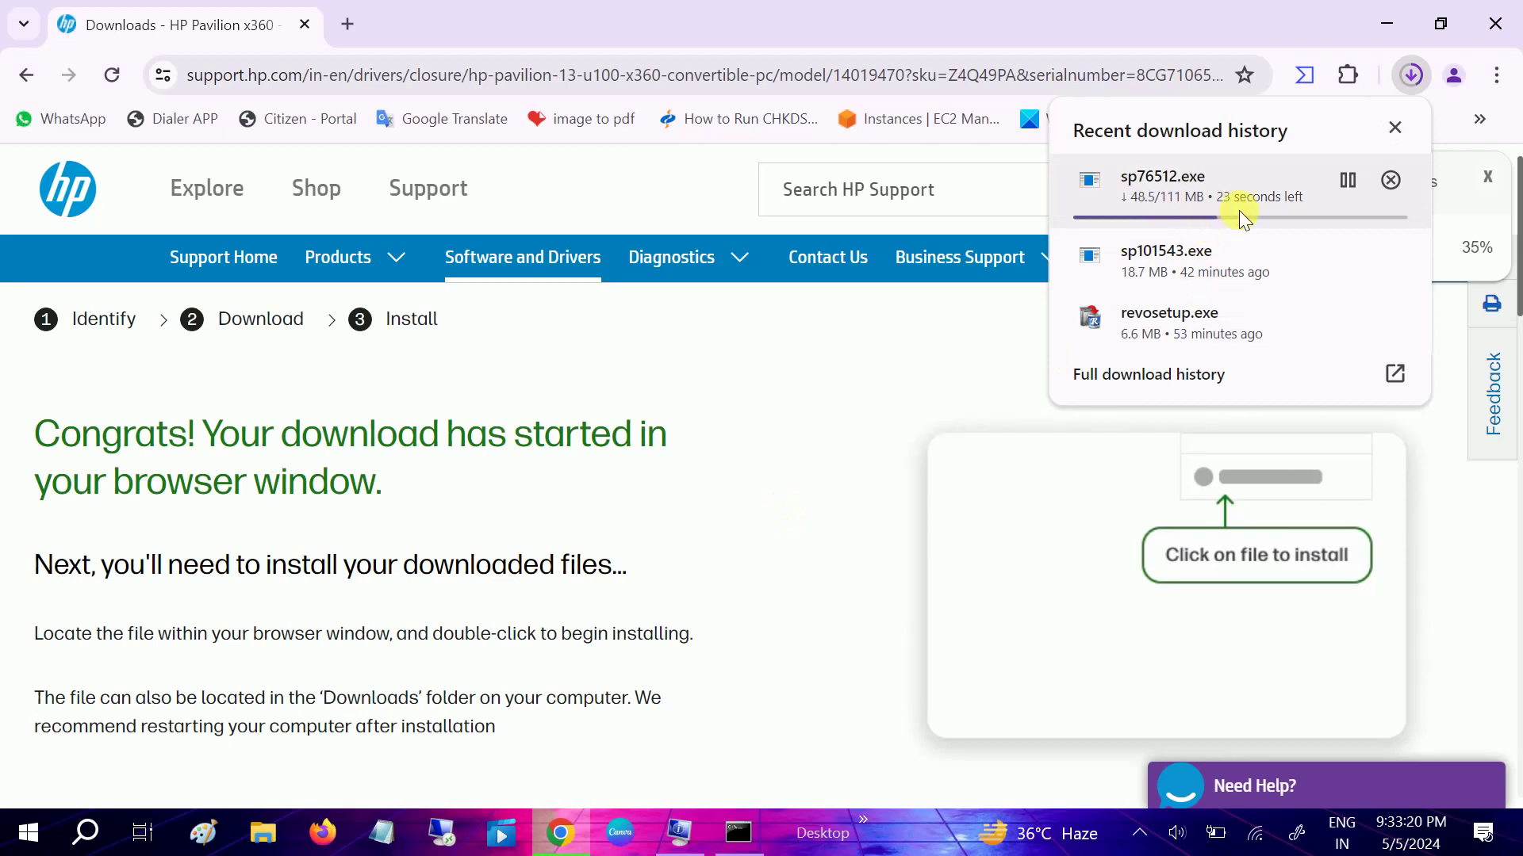
pyautogui.click(26, 74)
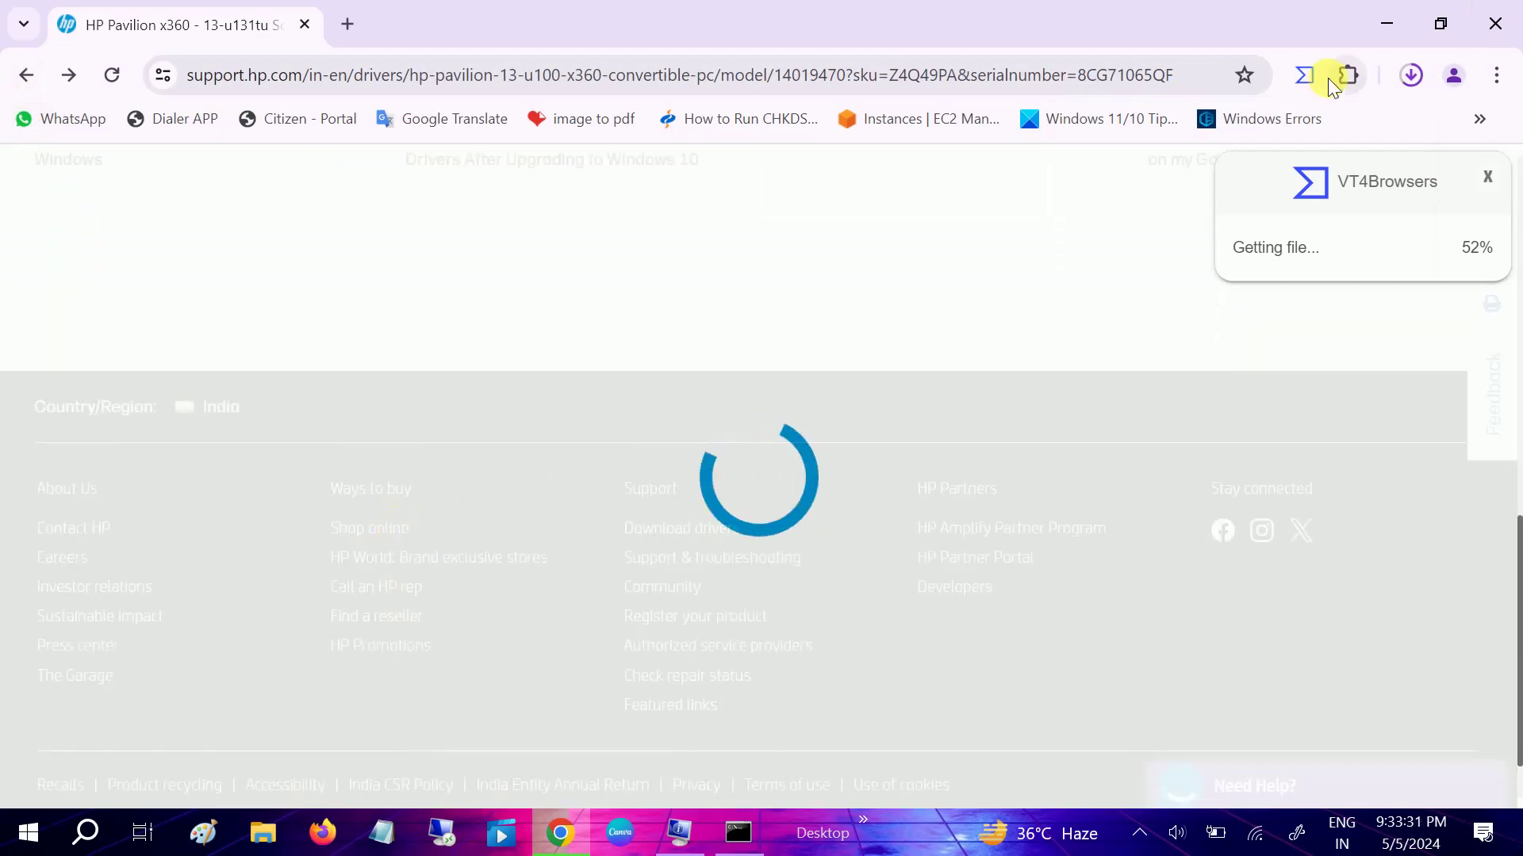
pyautogui.click(1410, 76)
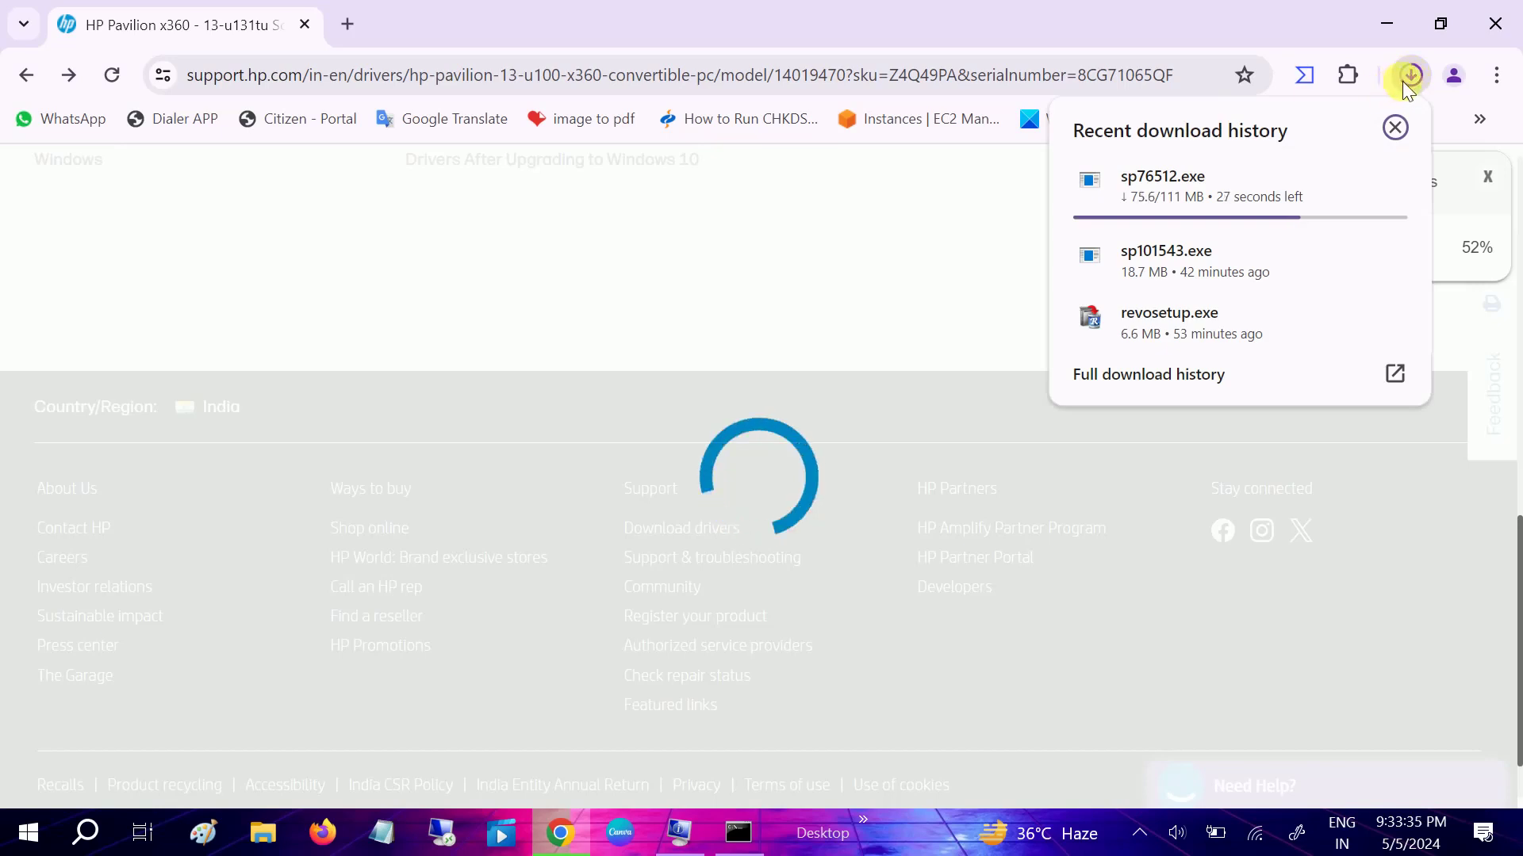
pyautogui.click(1402, 79)
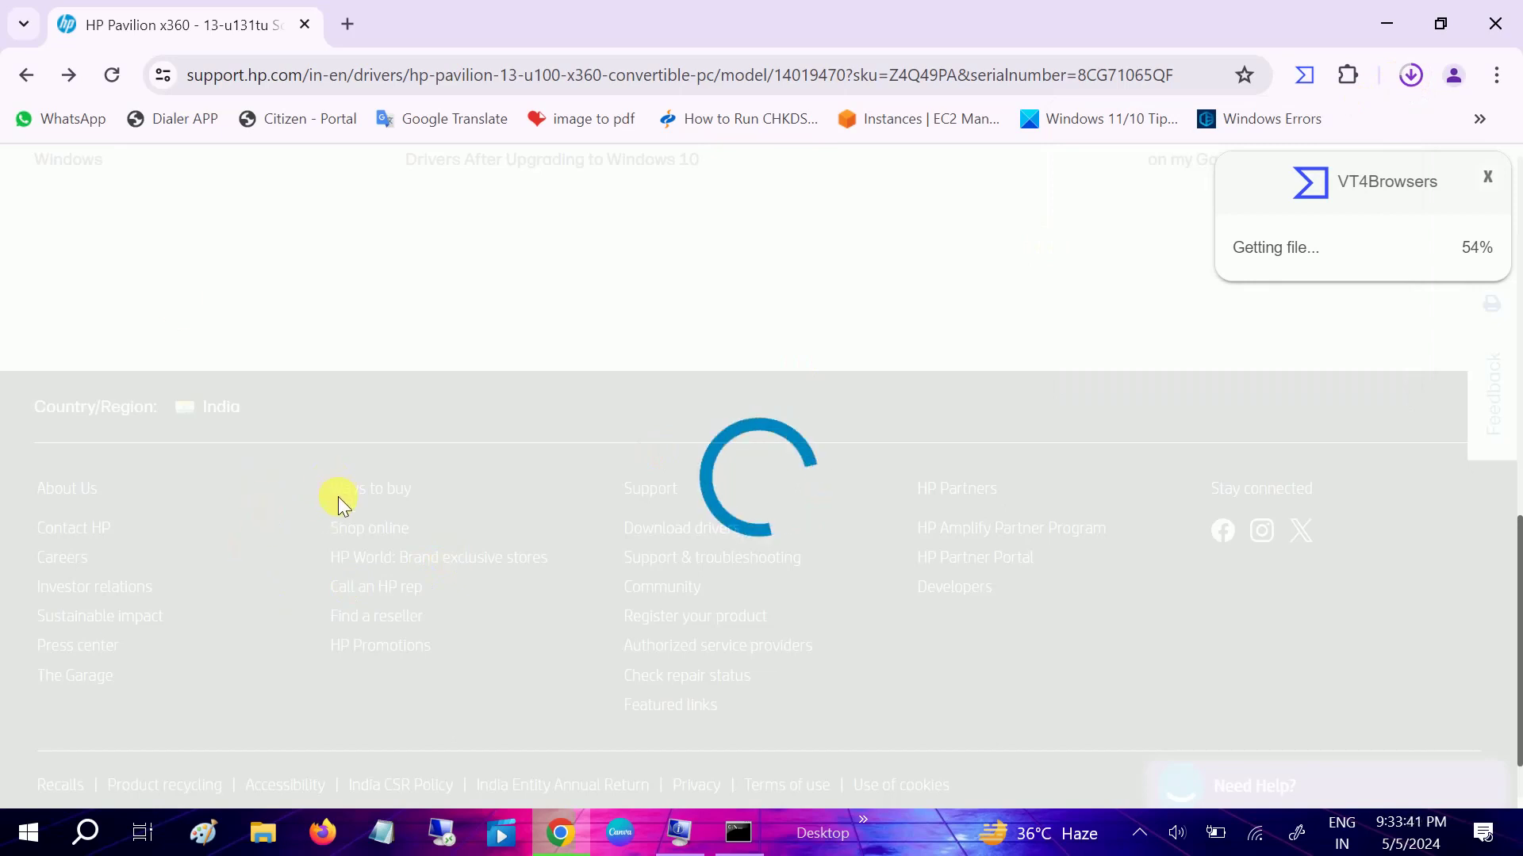
# Select Windows 10 (64-bit) again and submit to list the drivers.
pyautogui.scroll(3, 521, 526)
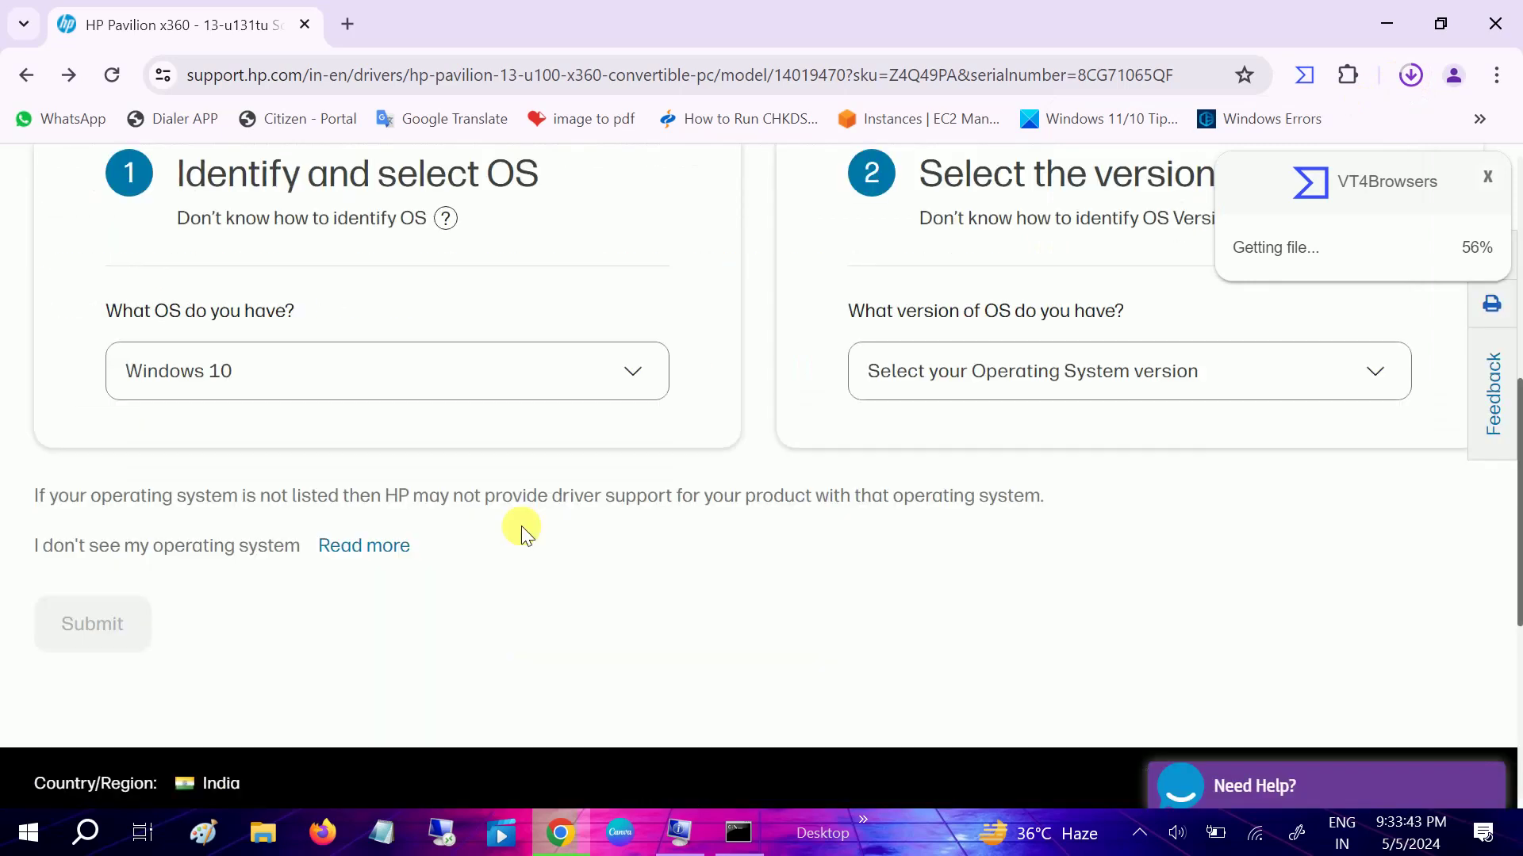
pyautogui.click(908, 378)
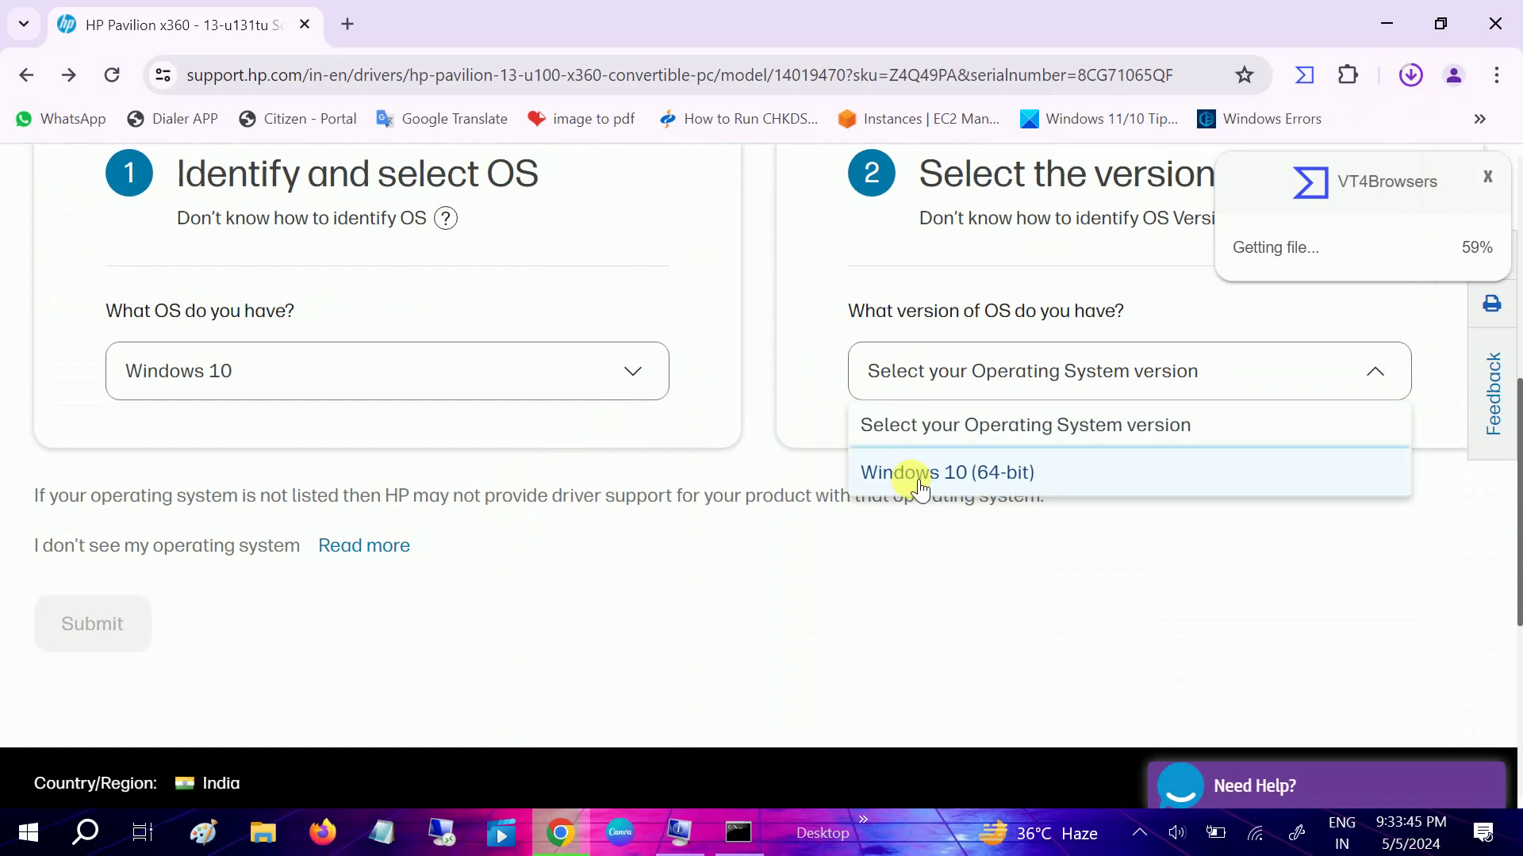
pyautogui.click(900, 472)
pyautogui.click(93, 620)
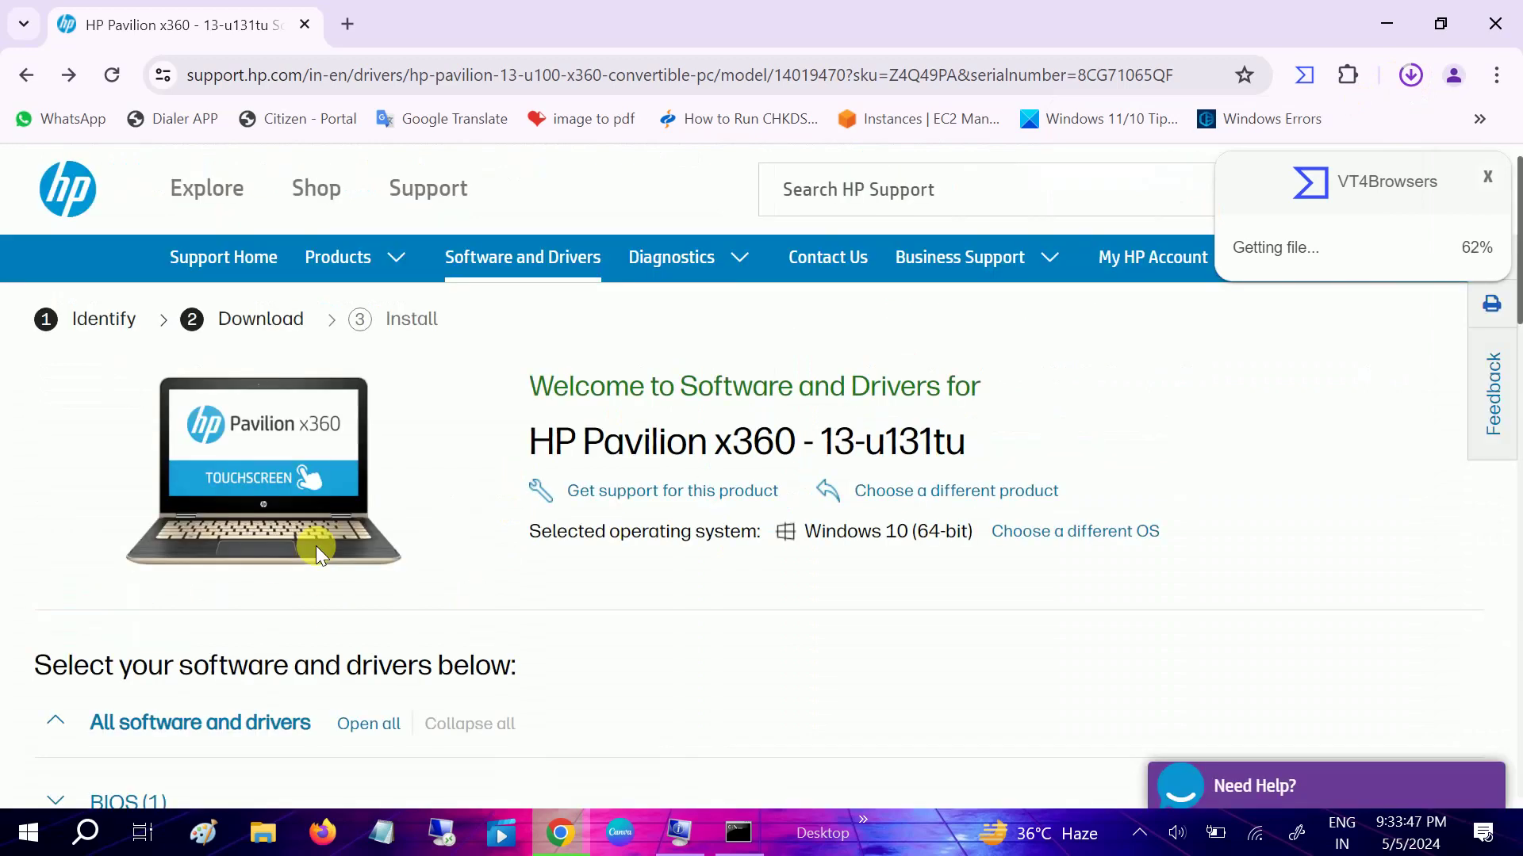
# Expand and collapse the BIOS and Driver-Chipset categories.
pyautogui.scroll(-4, 316, 545)
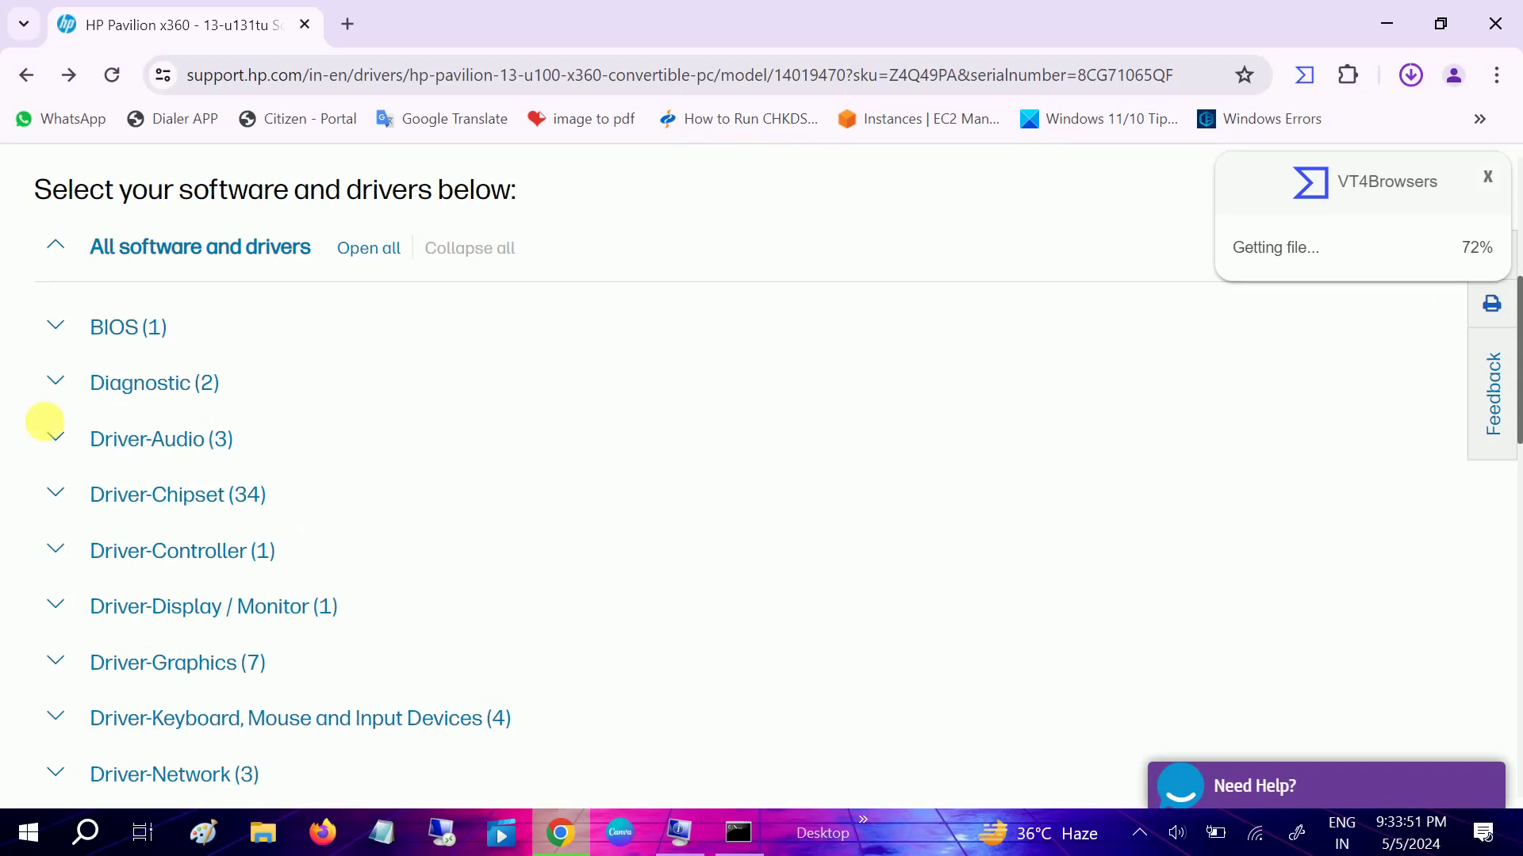
pyautogui.click(66, 342)
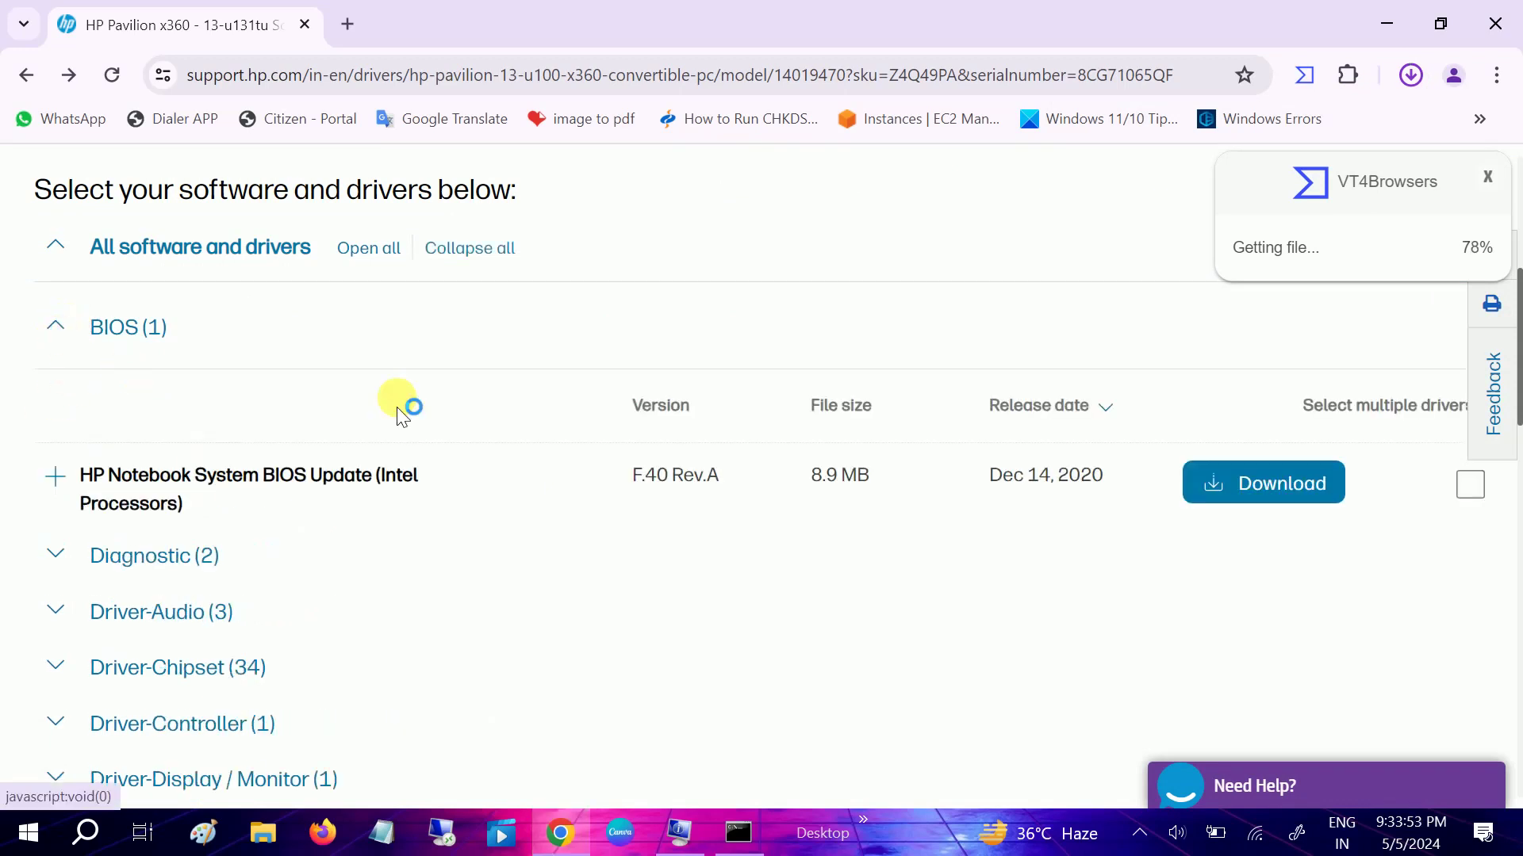
pyautogui.click(79, 337)
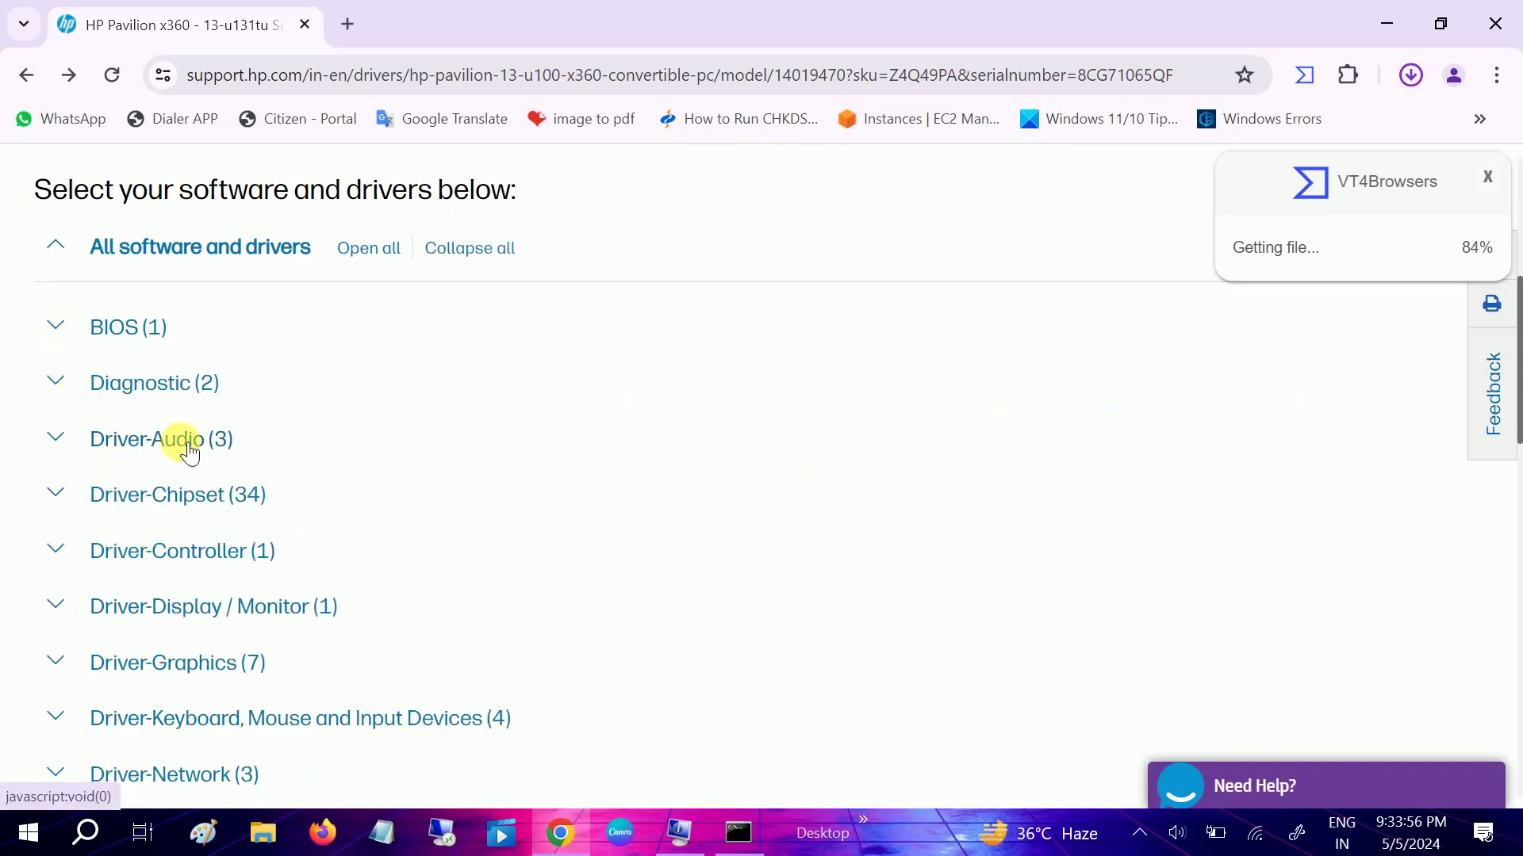
pyautogui.scroll(-1, 177, 441)
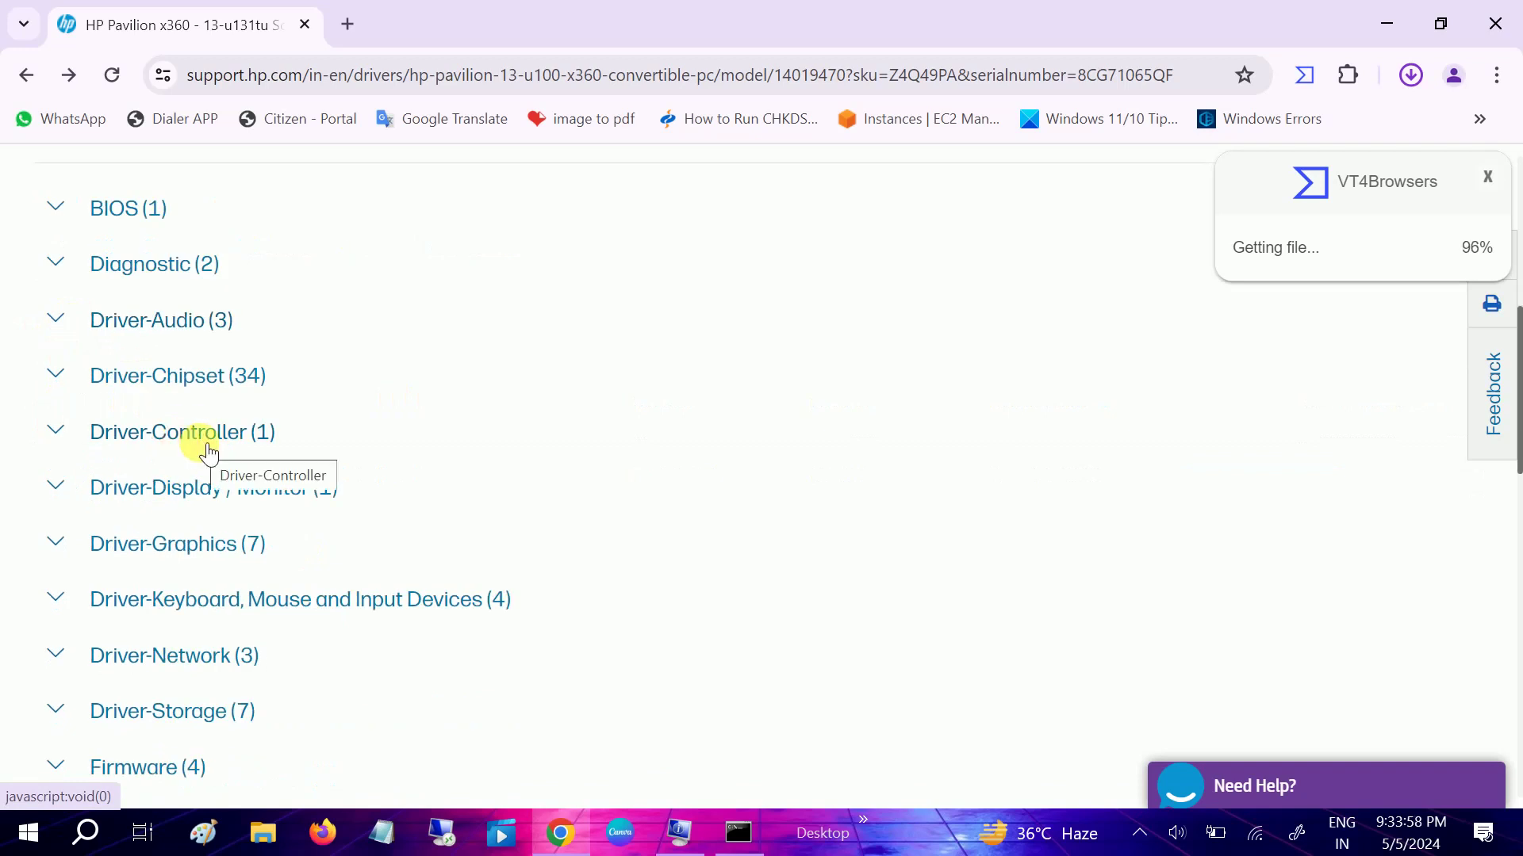
pyautogui.click(69, 380)
pyautogui.scroll(-3, 63, 376)
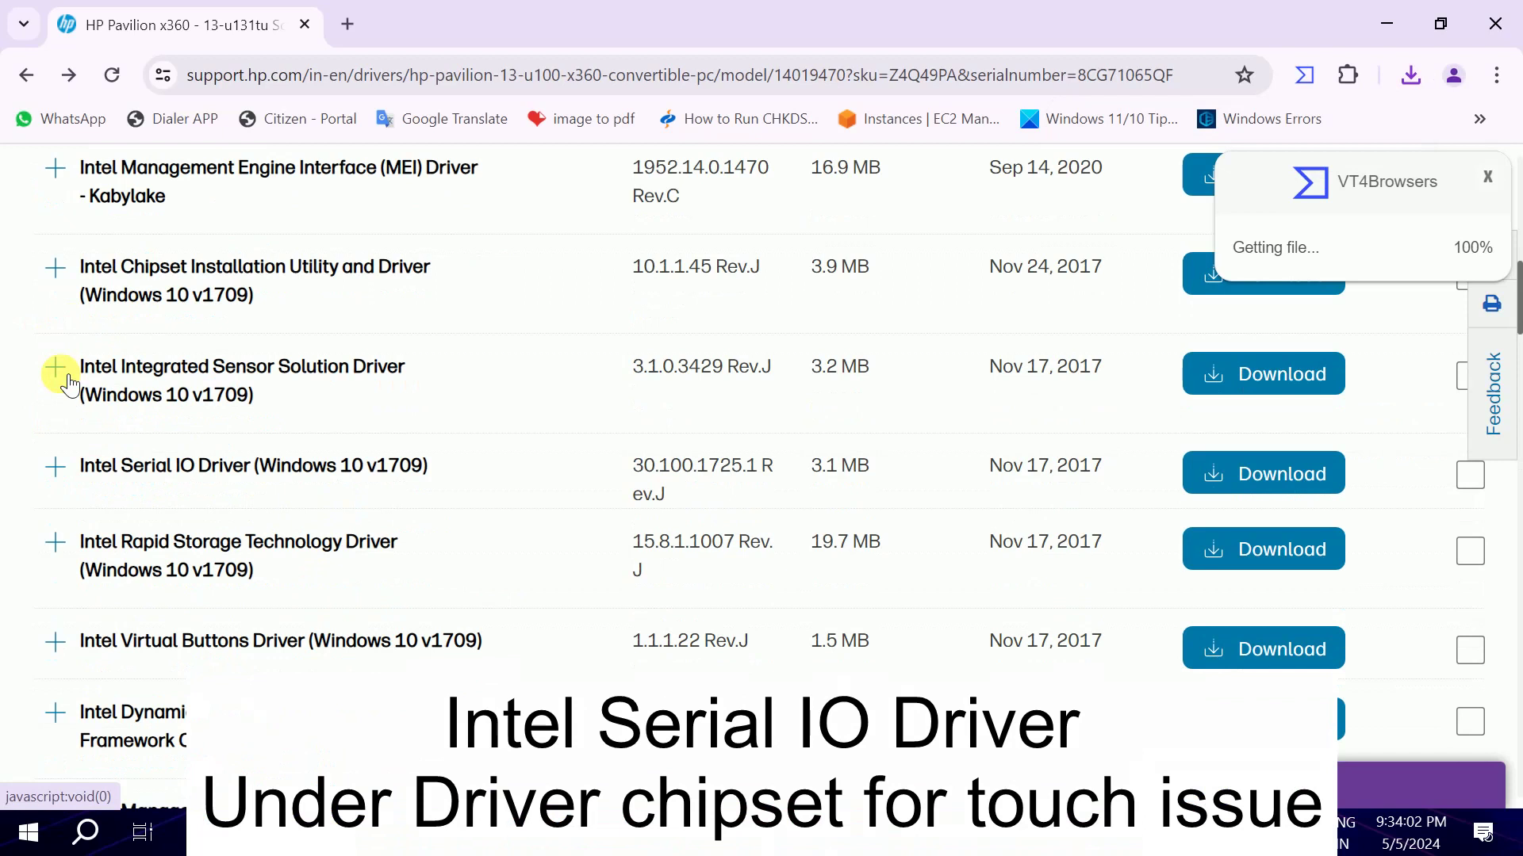
pyautogui.scroll(2, 87, 318)
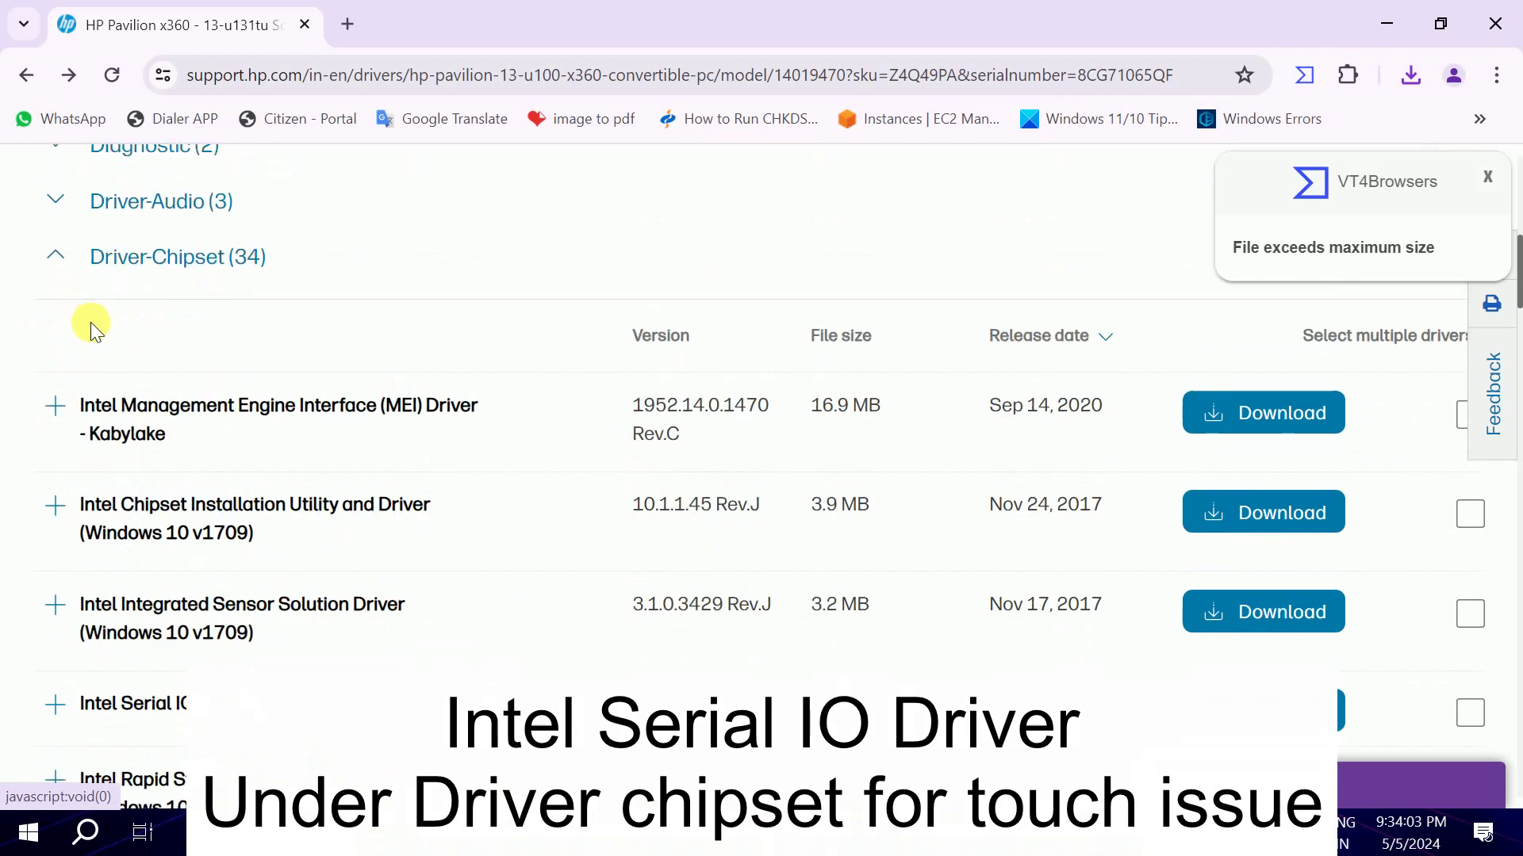
pyautogui.click(63, 257)
# Expand Keyboard, Mouse and Input Devices, compare the ELAN driver names, and confirm sp76512.exe finished downloading.
pyautogui.click(53, 480)
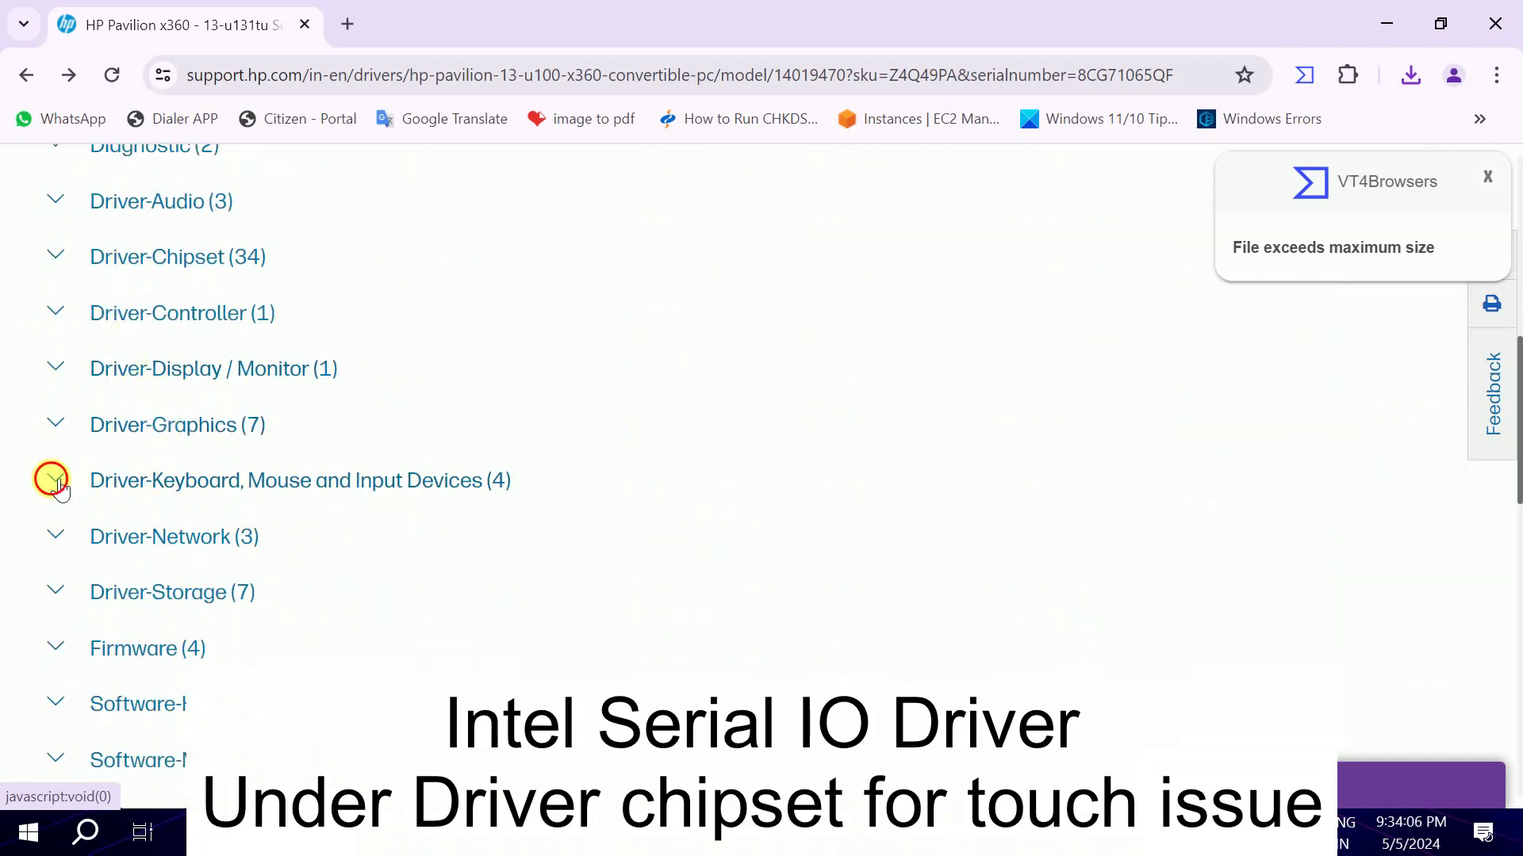
pyautogui.scroll(-3, 207, 533)
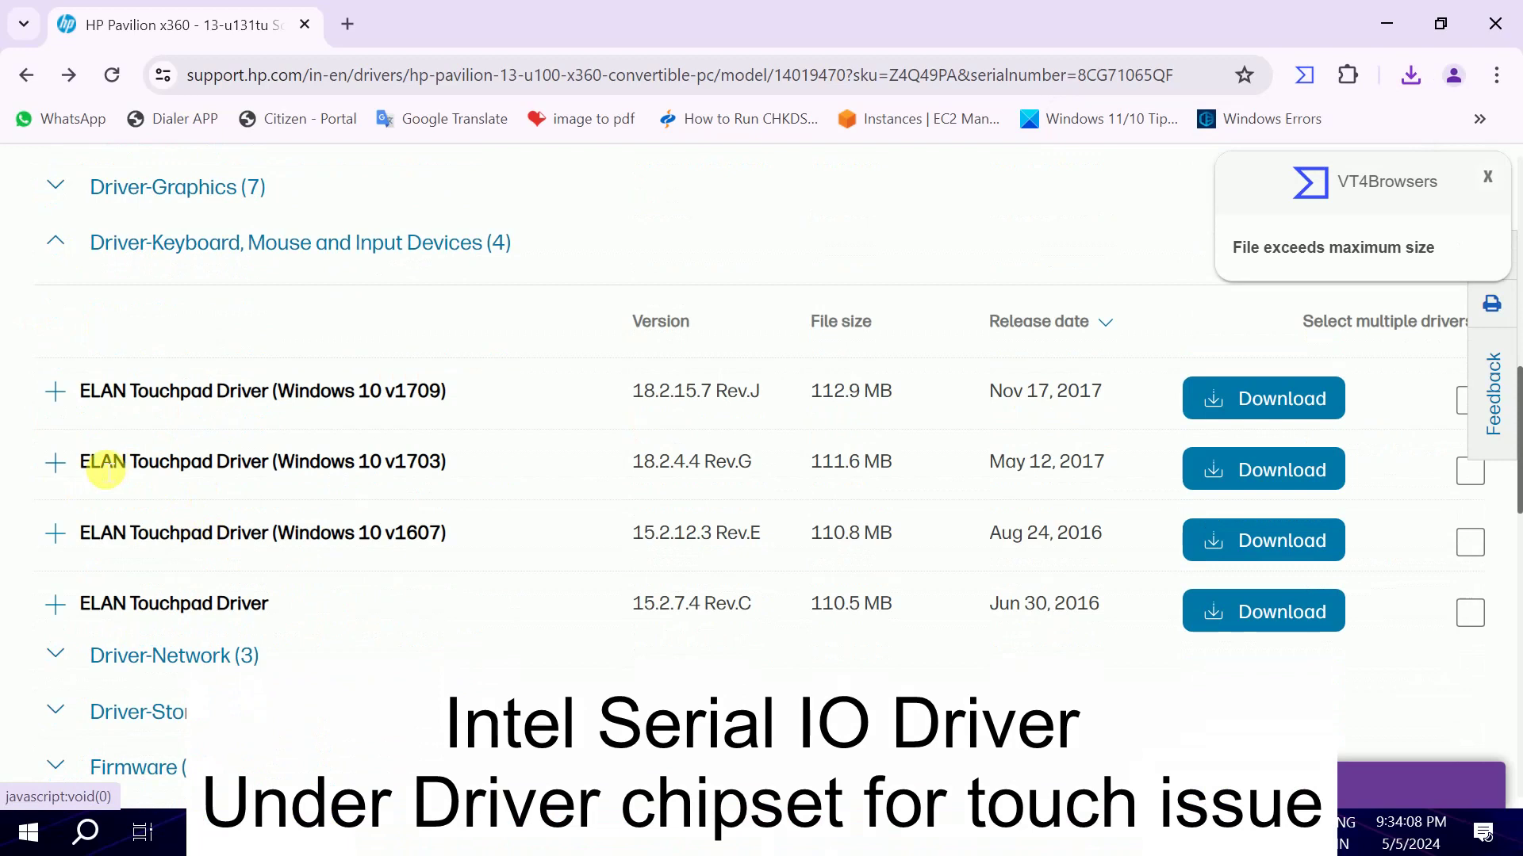
pyautogui.moveTo(106, 472); pyautogui.dragTo(349, 479)
pyautogui.click(127, 397)
pyautogui.moveTo(127, 396); pyautogui.dragTo(345, 396)
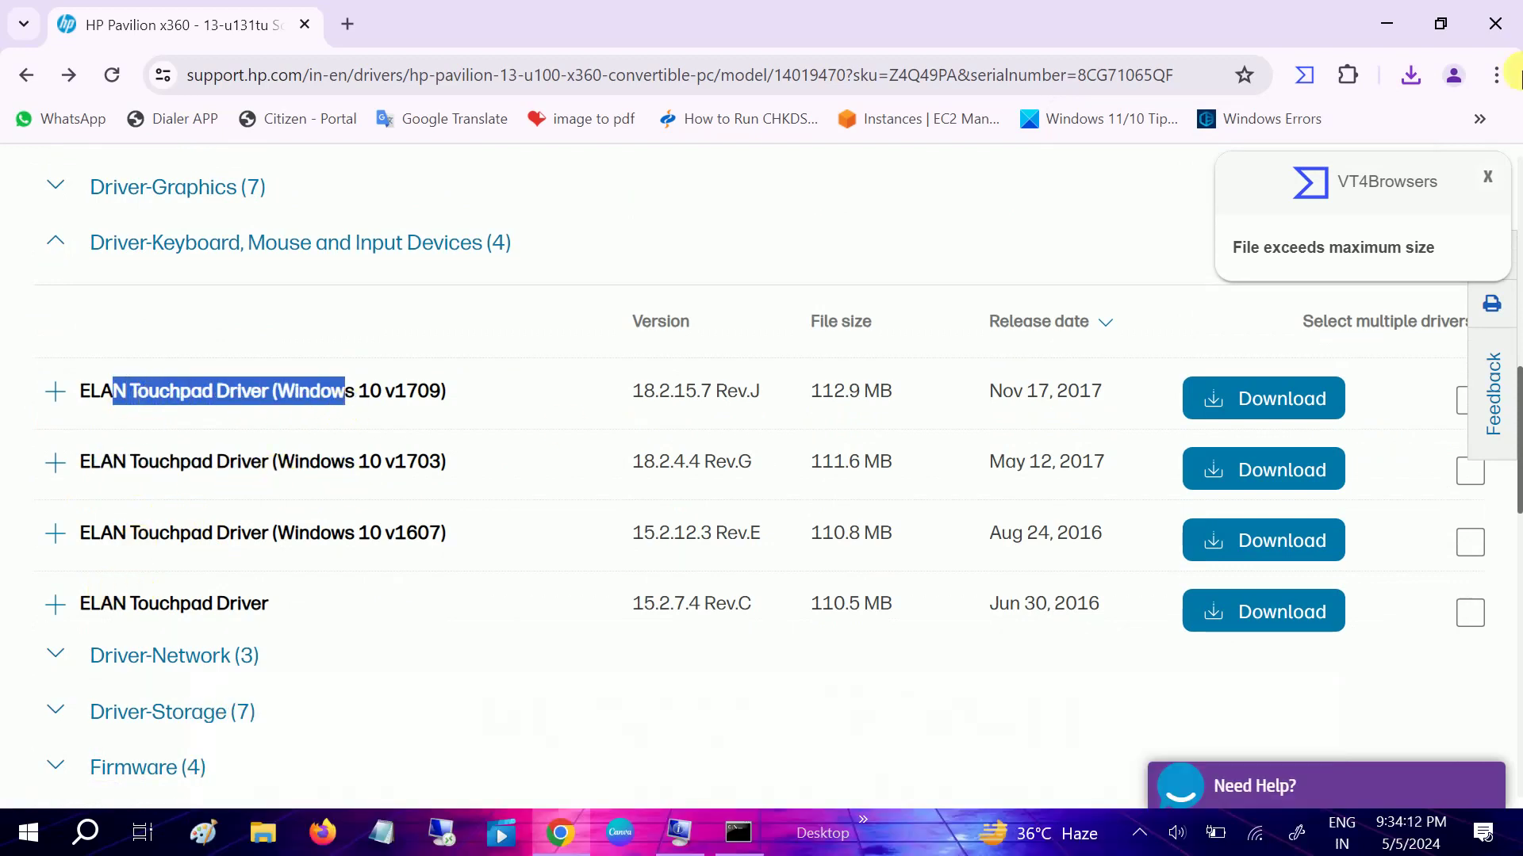
pyautogui.click(1413, 76)
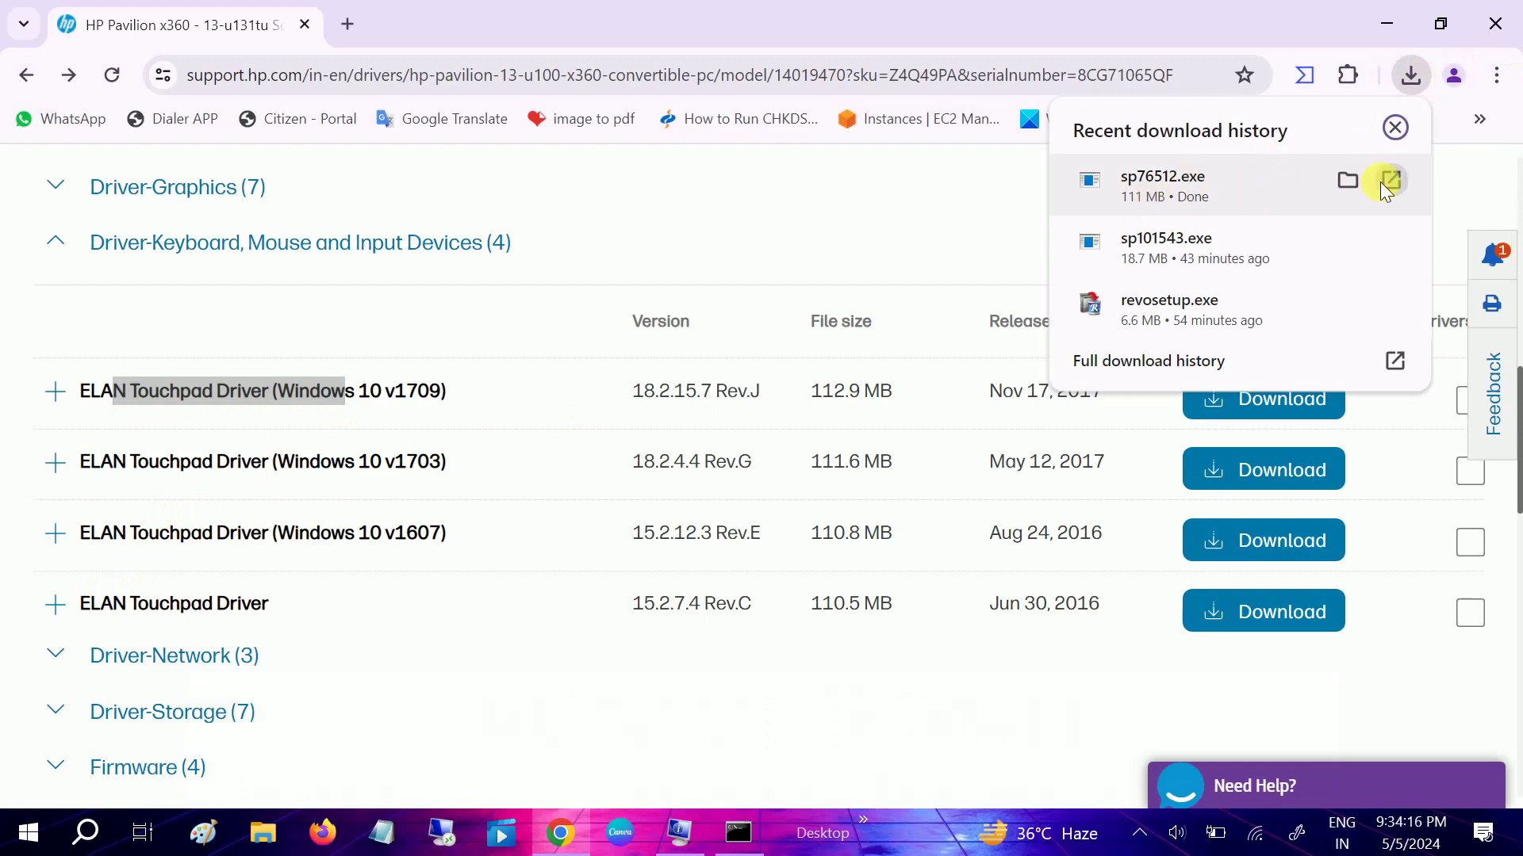
# Close Chrome and launch sp76512.exe from the Downloads folder in File Explorer.
pyautogui.click(1494, 23)
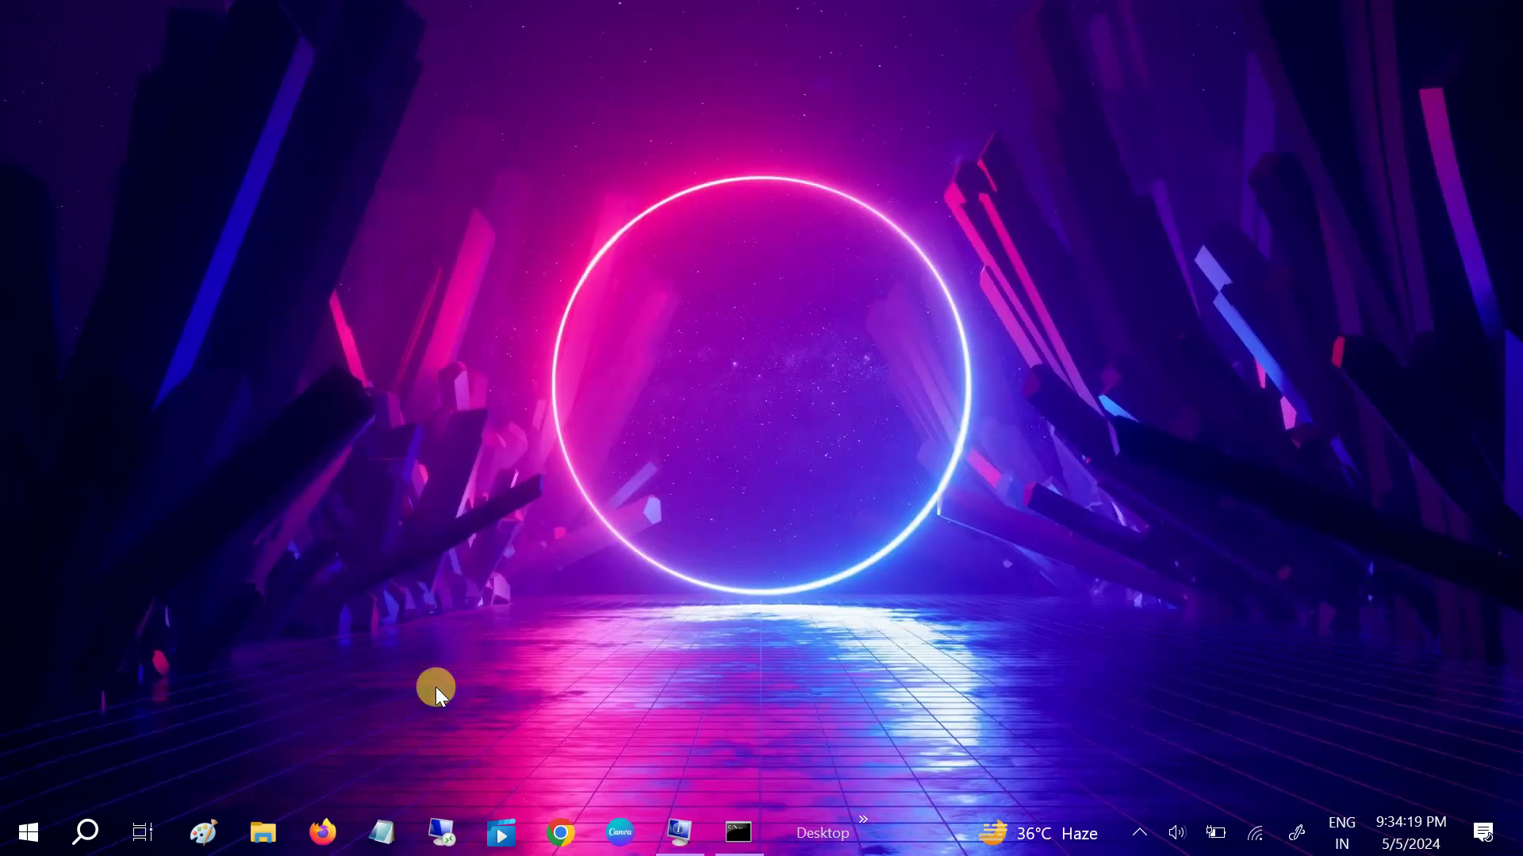
pyautogui.click(262, 834)
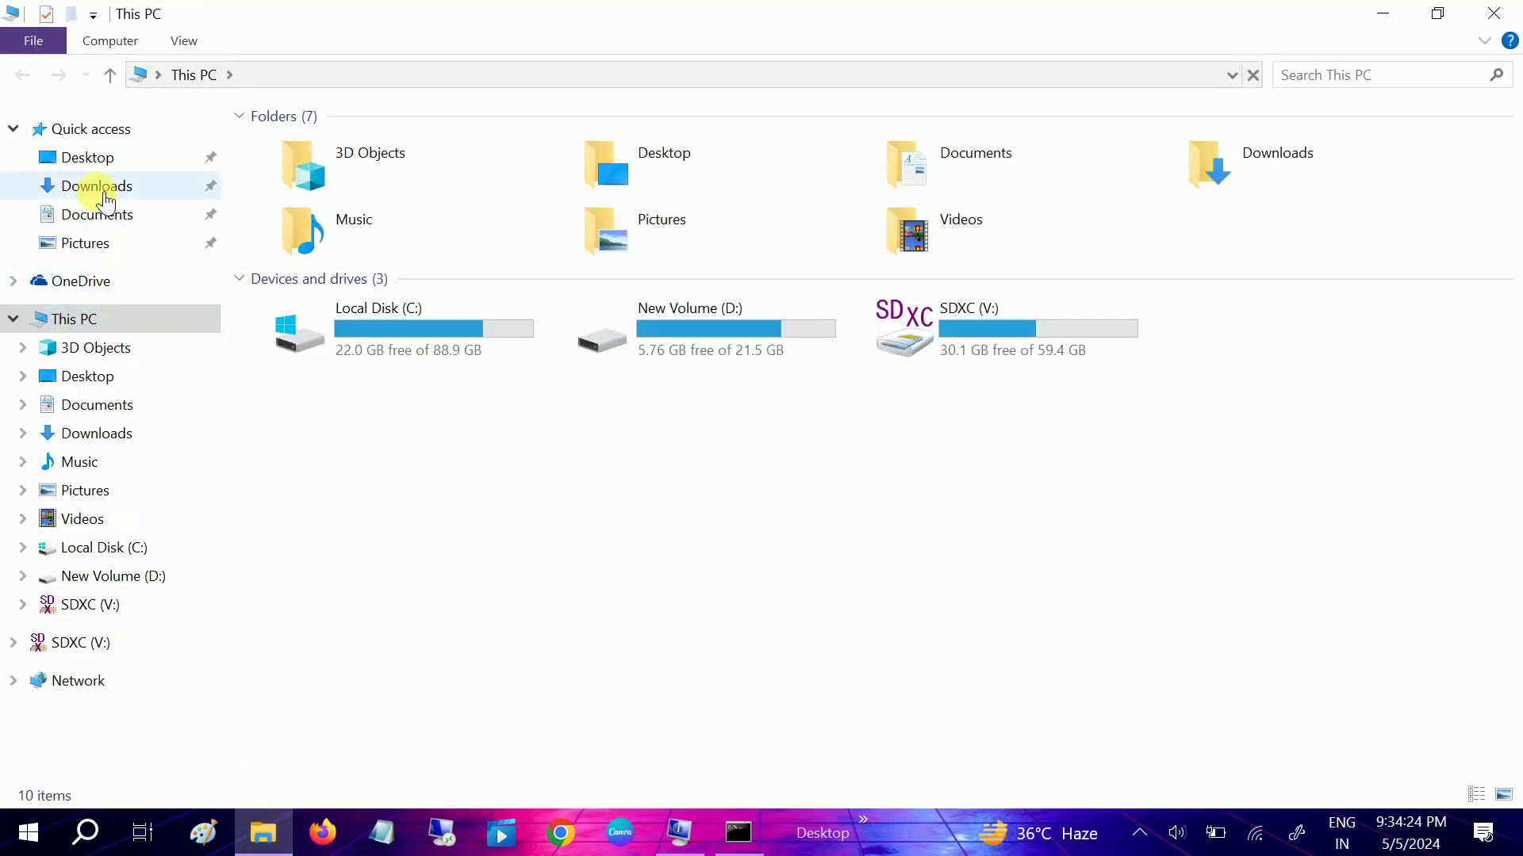
pyautogui.click(99, 186)
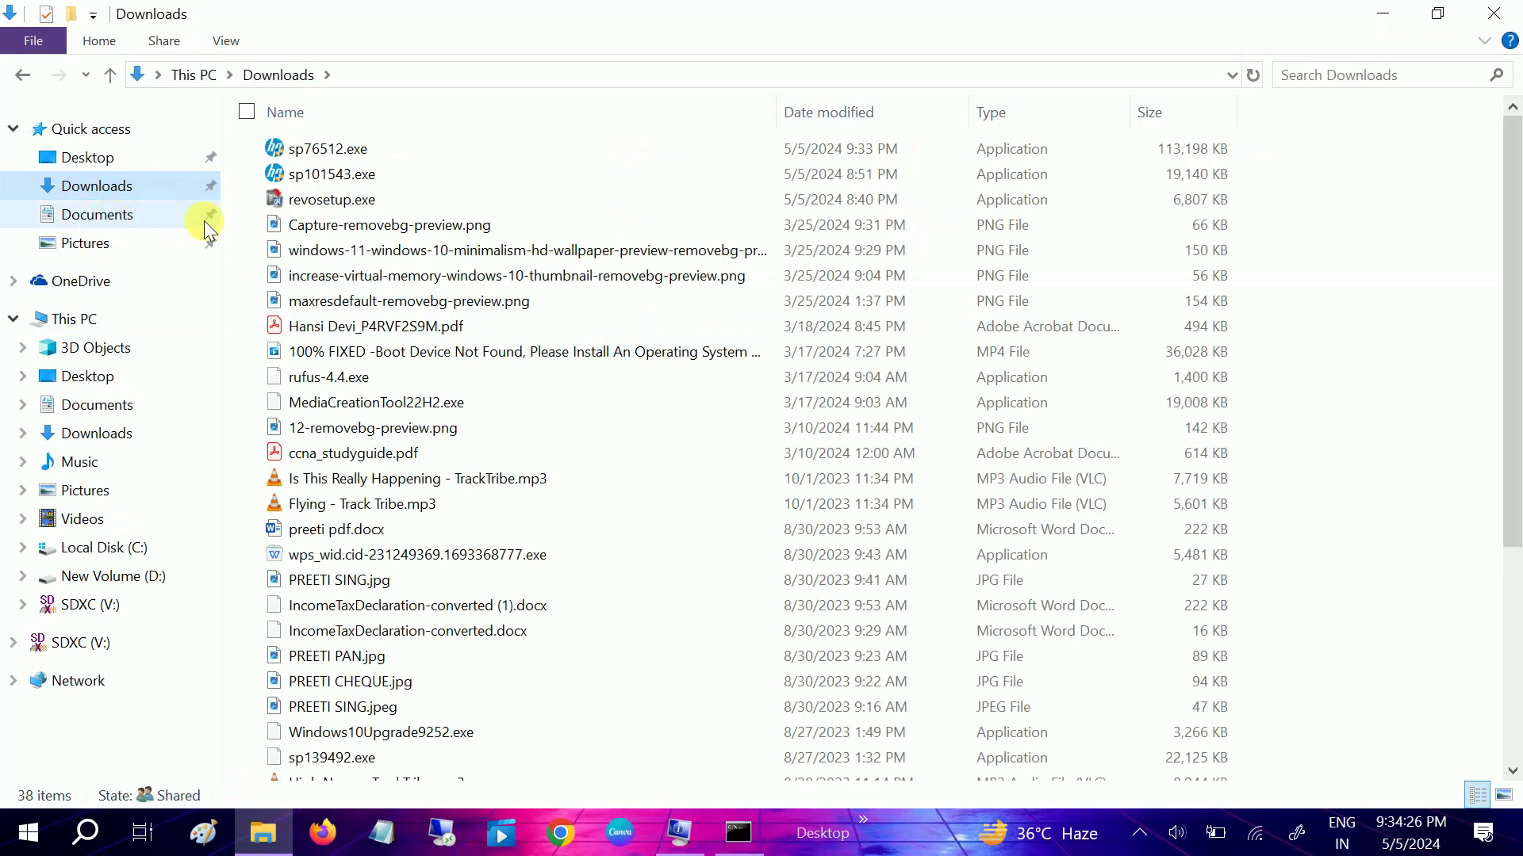
pyautogui.doubleClick(418, 154)
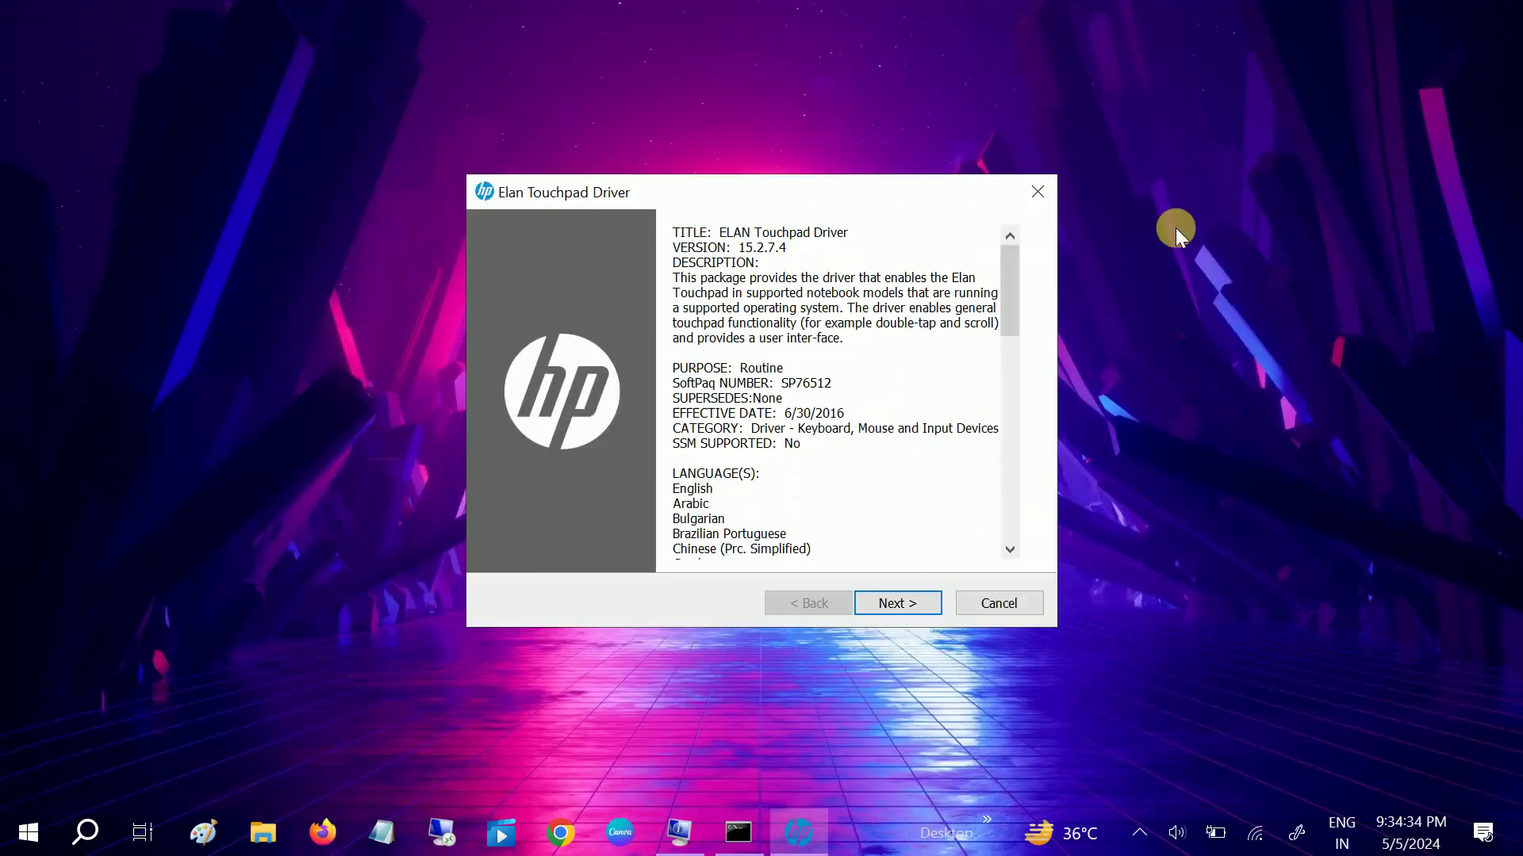
# Accept the Elan Touchpad Driver 15.2.7.4 license and extract the package files.
pyautogui.click(892, 602)
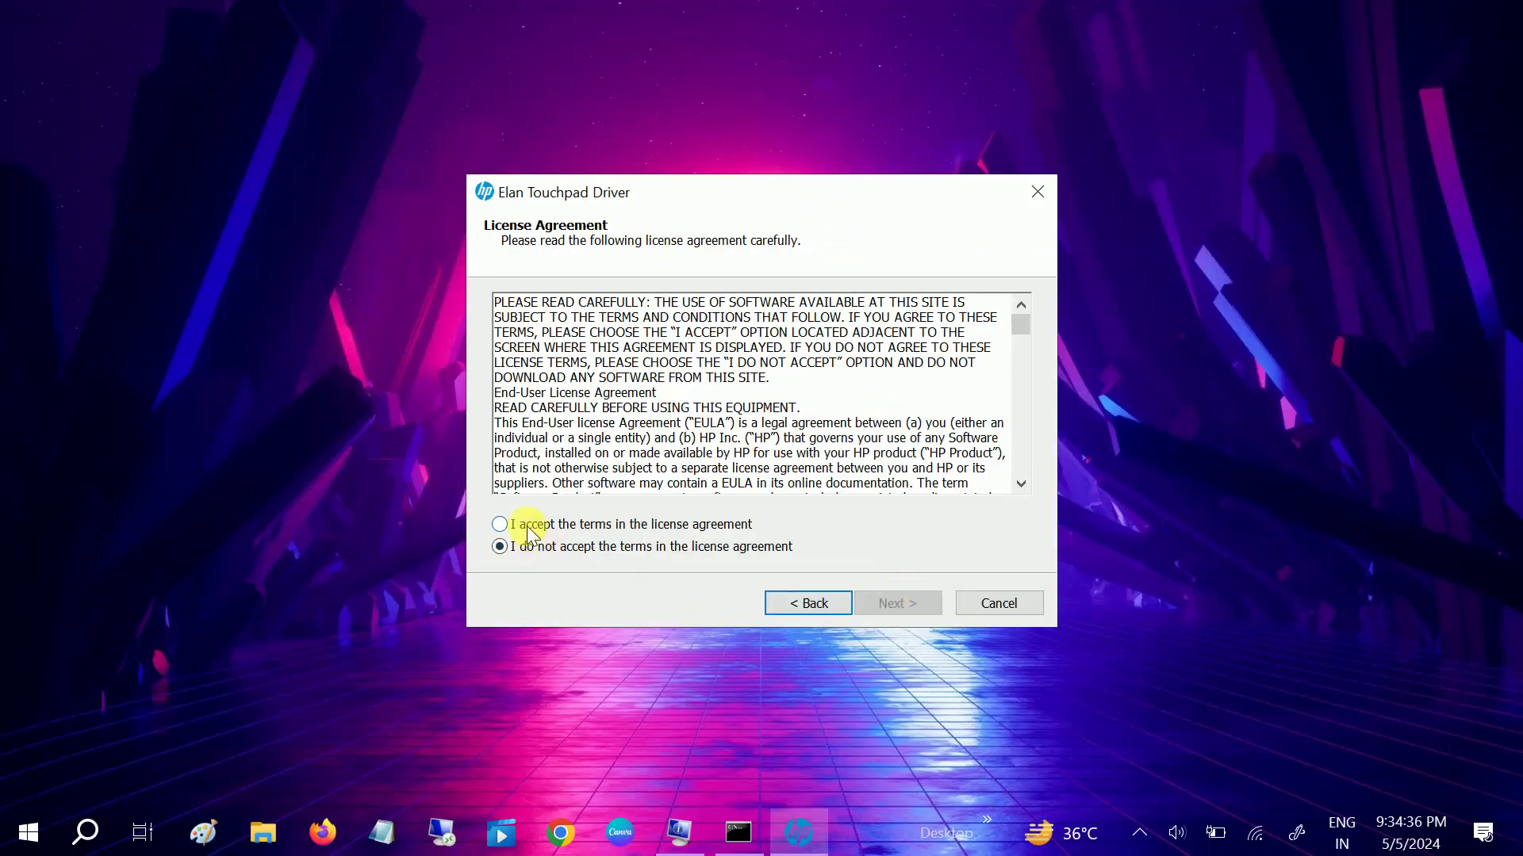
pyautogui.click(500, 524)
pyautogui.click(887, 601)
pyautogui.click(906, 599)
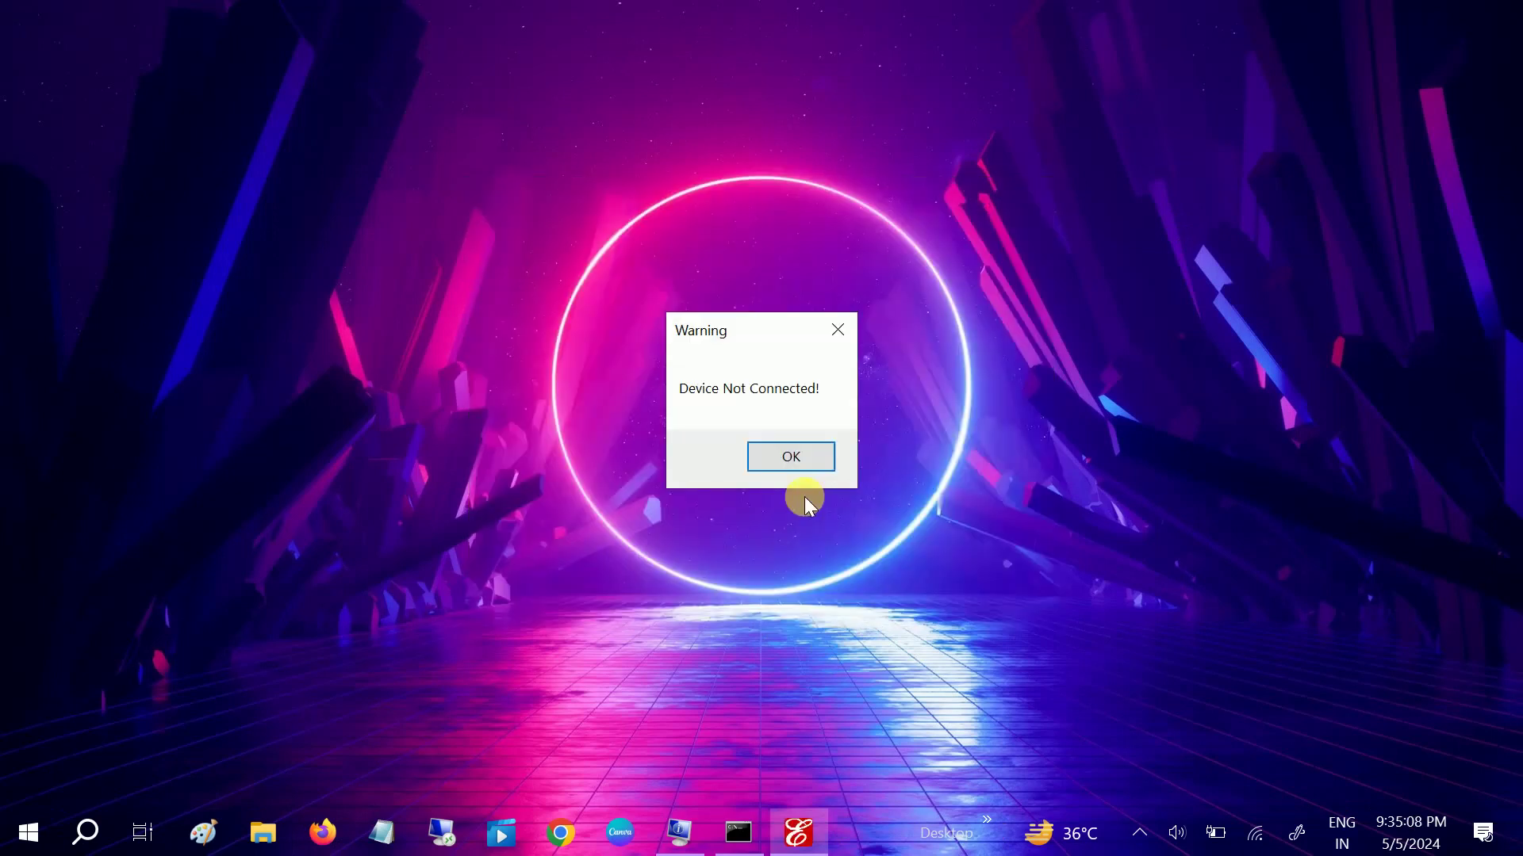
# Dismiss the Device Not Connected and unsuitable driver version warnings, returning to Chrome.
pyautogui.click(793, 464)
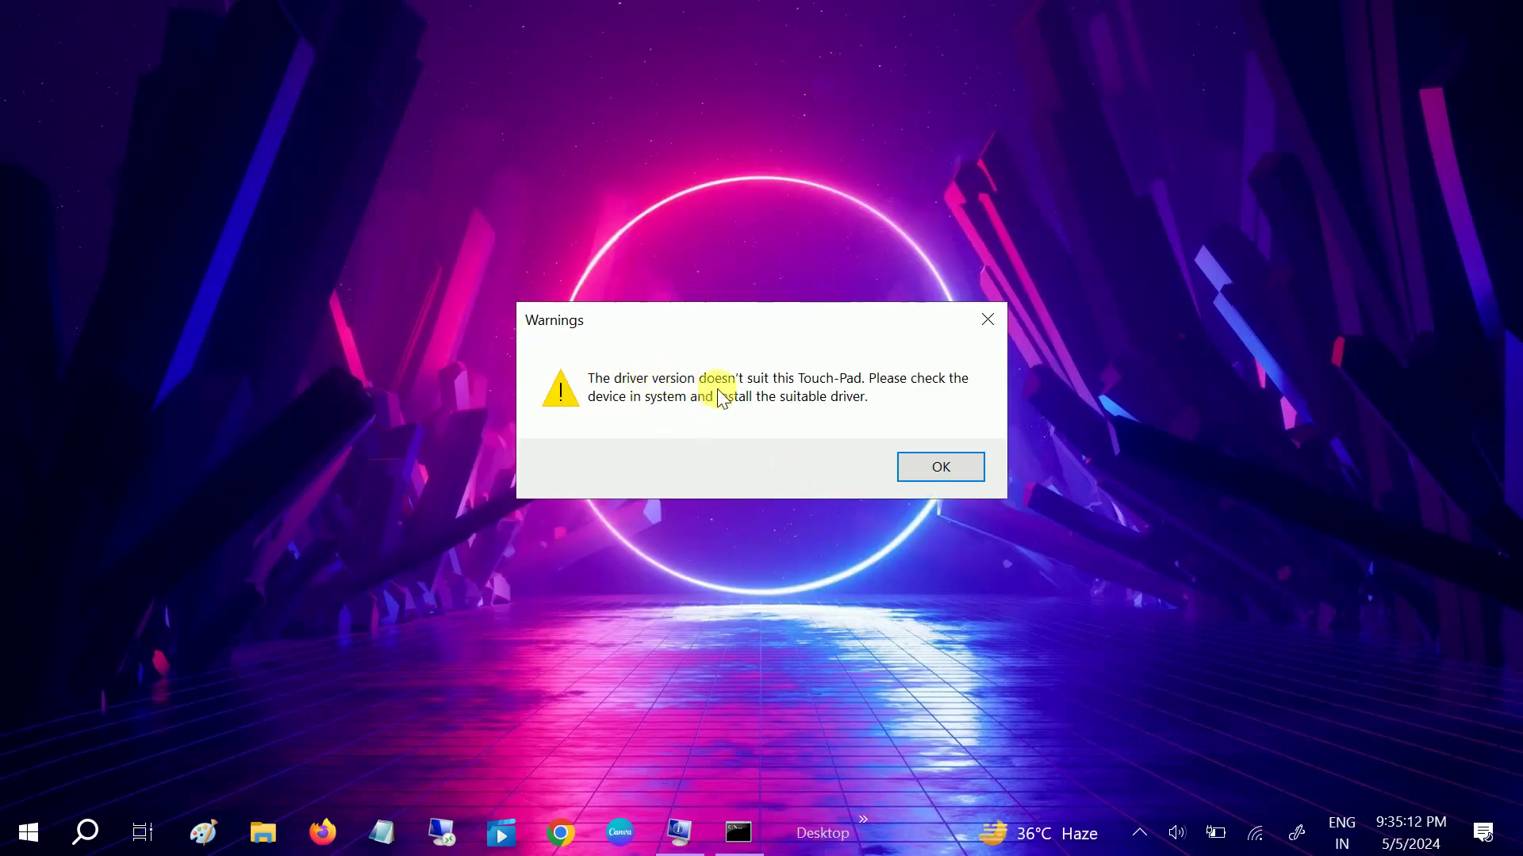
pyautogui.click(926, 469)
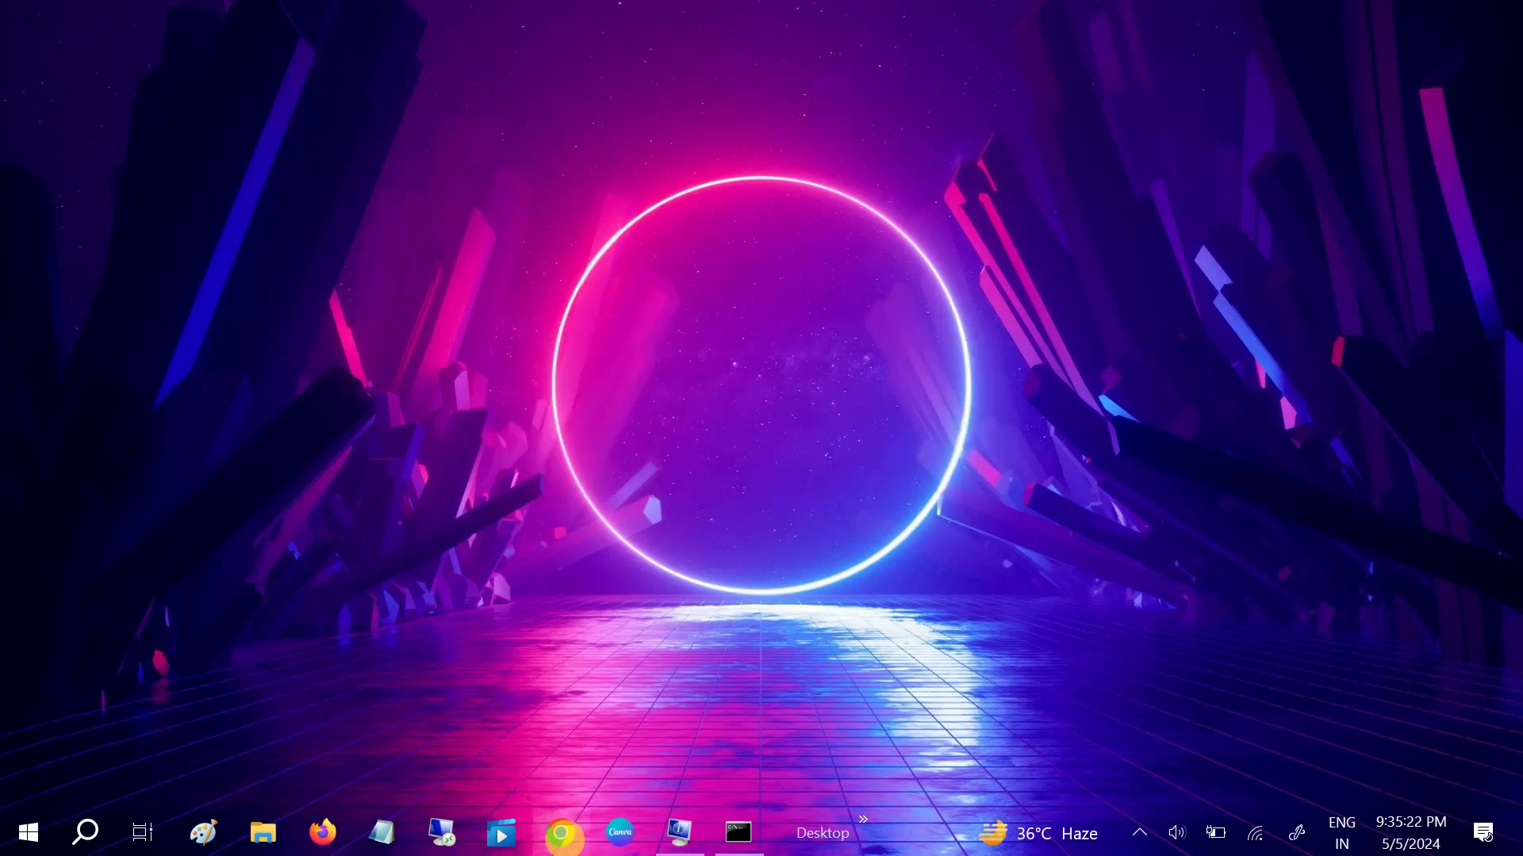
pyautogui.click(562, 835)
# Search 'hp driver download' again and open HP's Laptop drivers page for the Pavilion x360 13-u131tu.
pyautogui.click(302, 78)
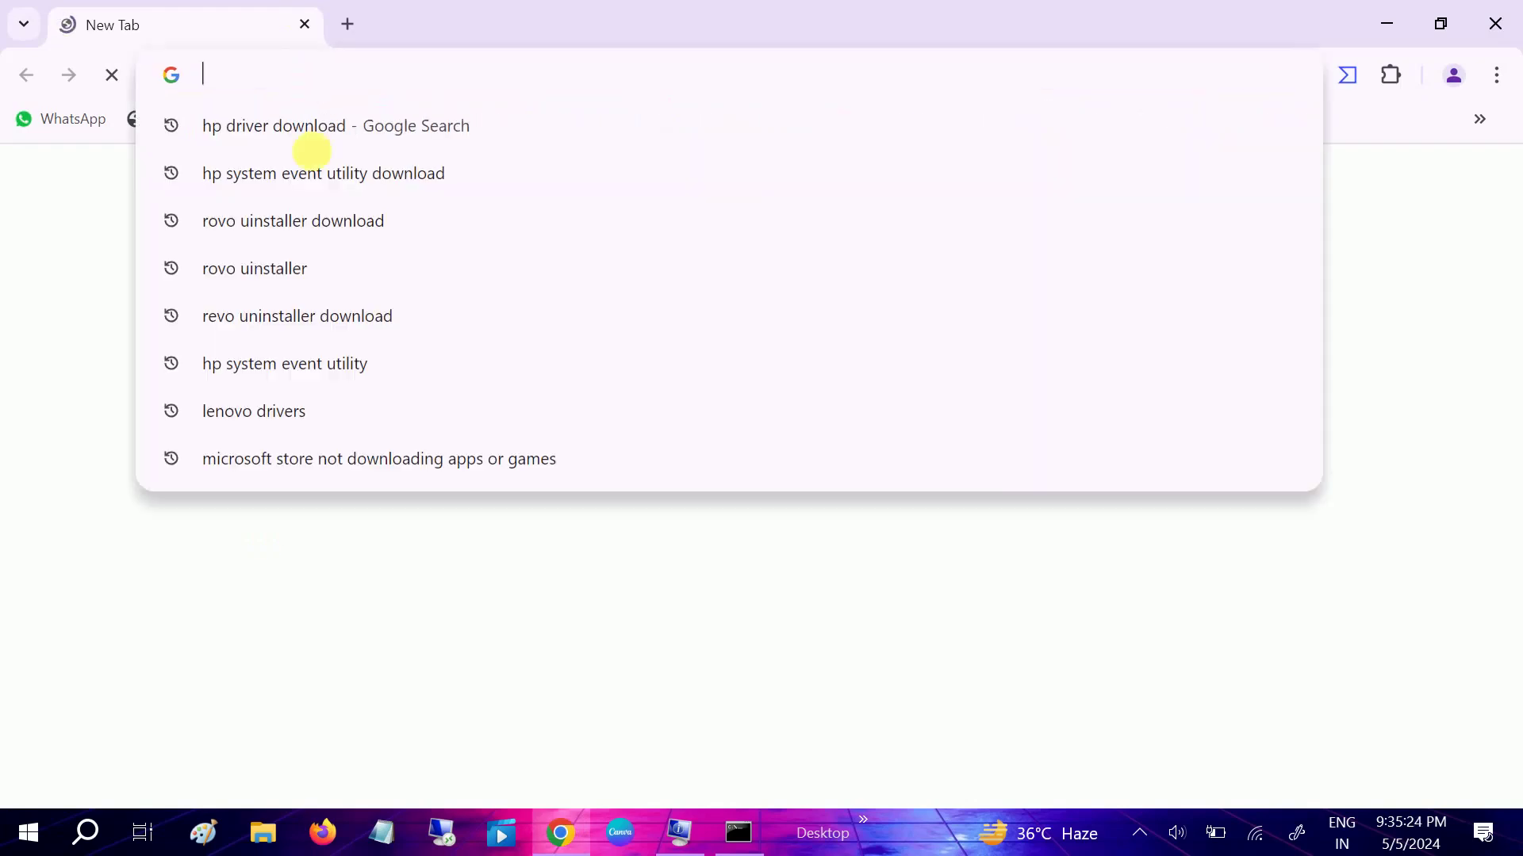
pyautogui.click(312, 142)
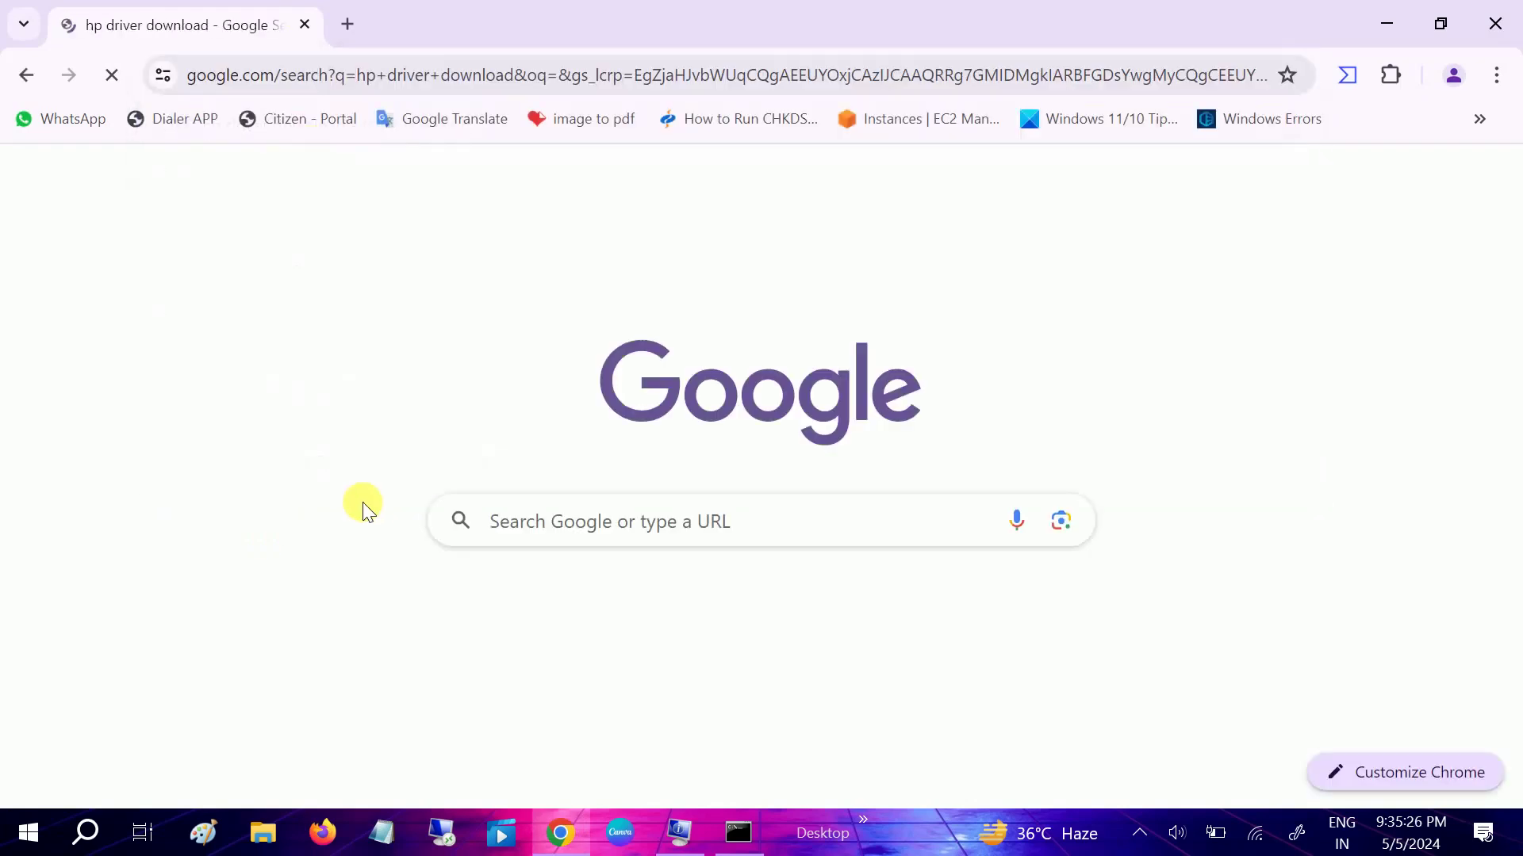
pyautogui.click(332, 509)
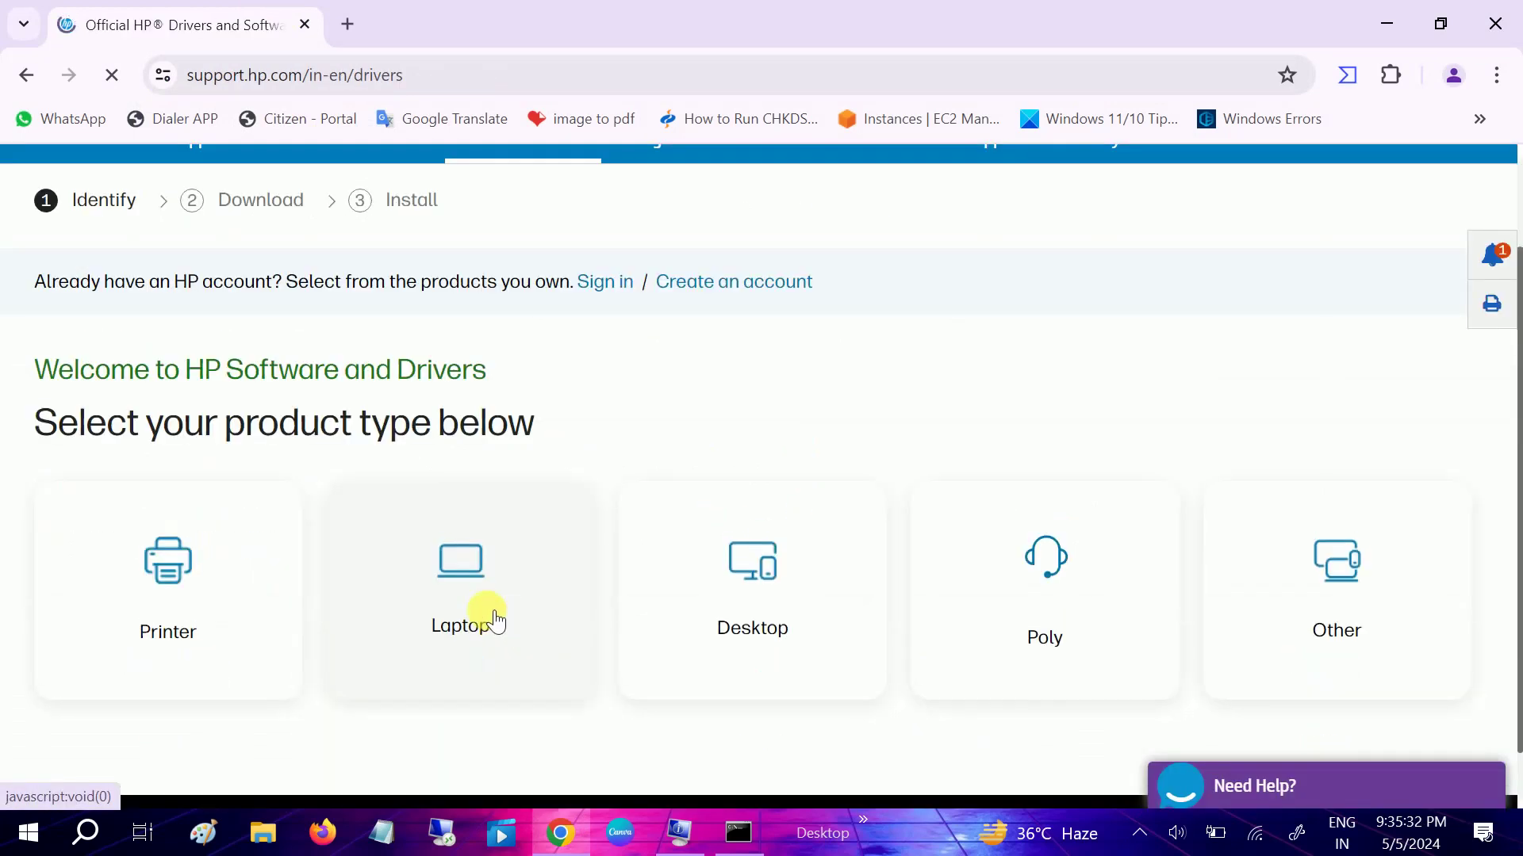
pyautogui.click(490, 618)
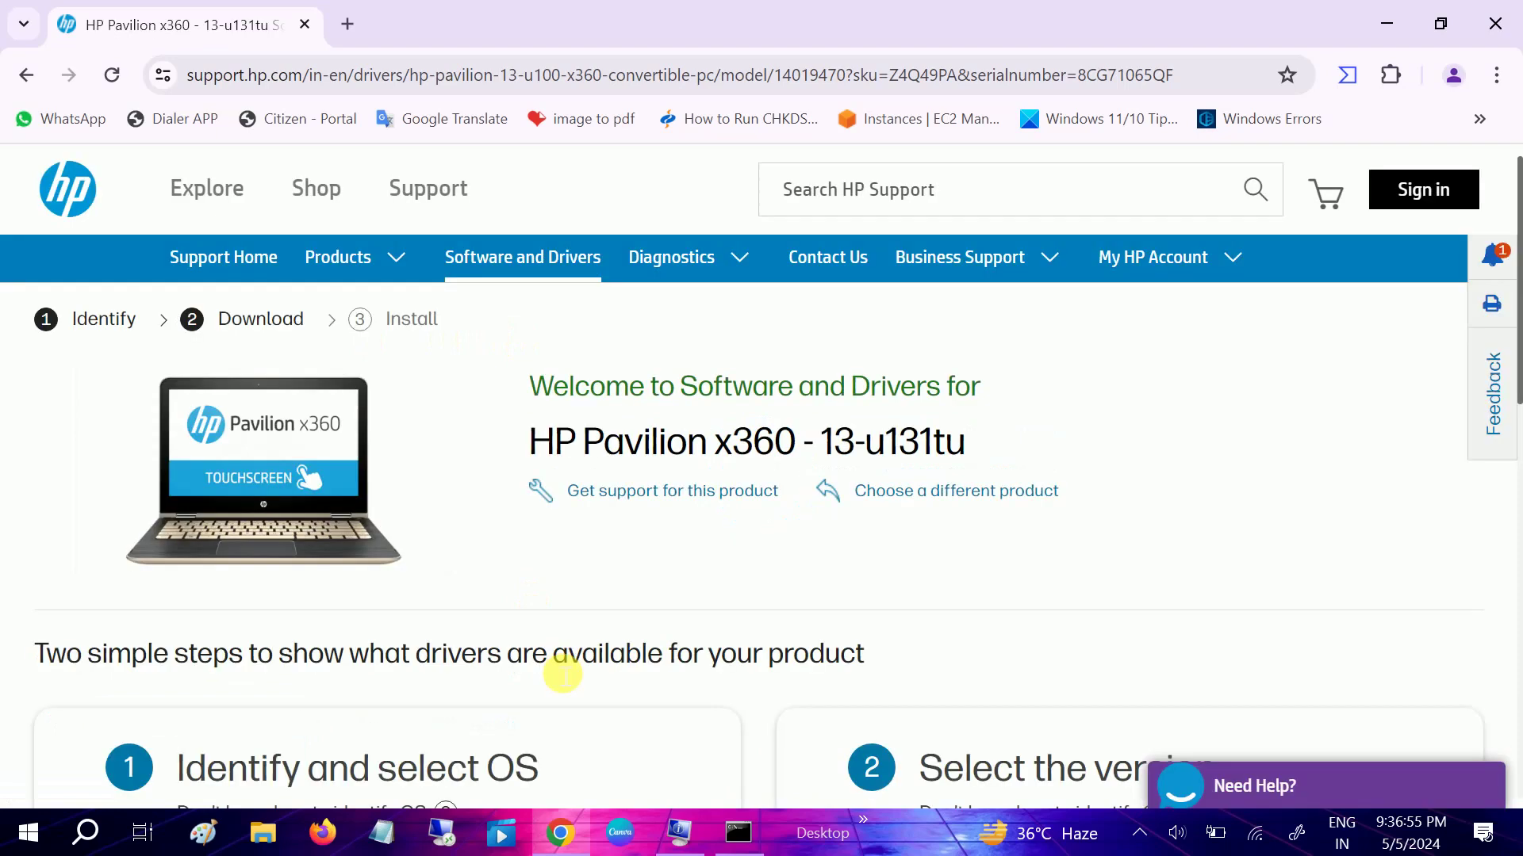
# Select Windows 10 (64-bit) as the operating system and submit to list drivers.
pyautogui.scroll(-4, 554, 669)
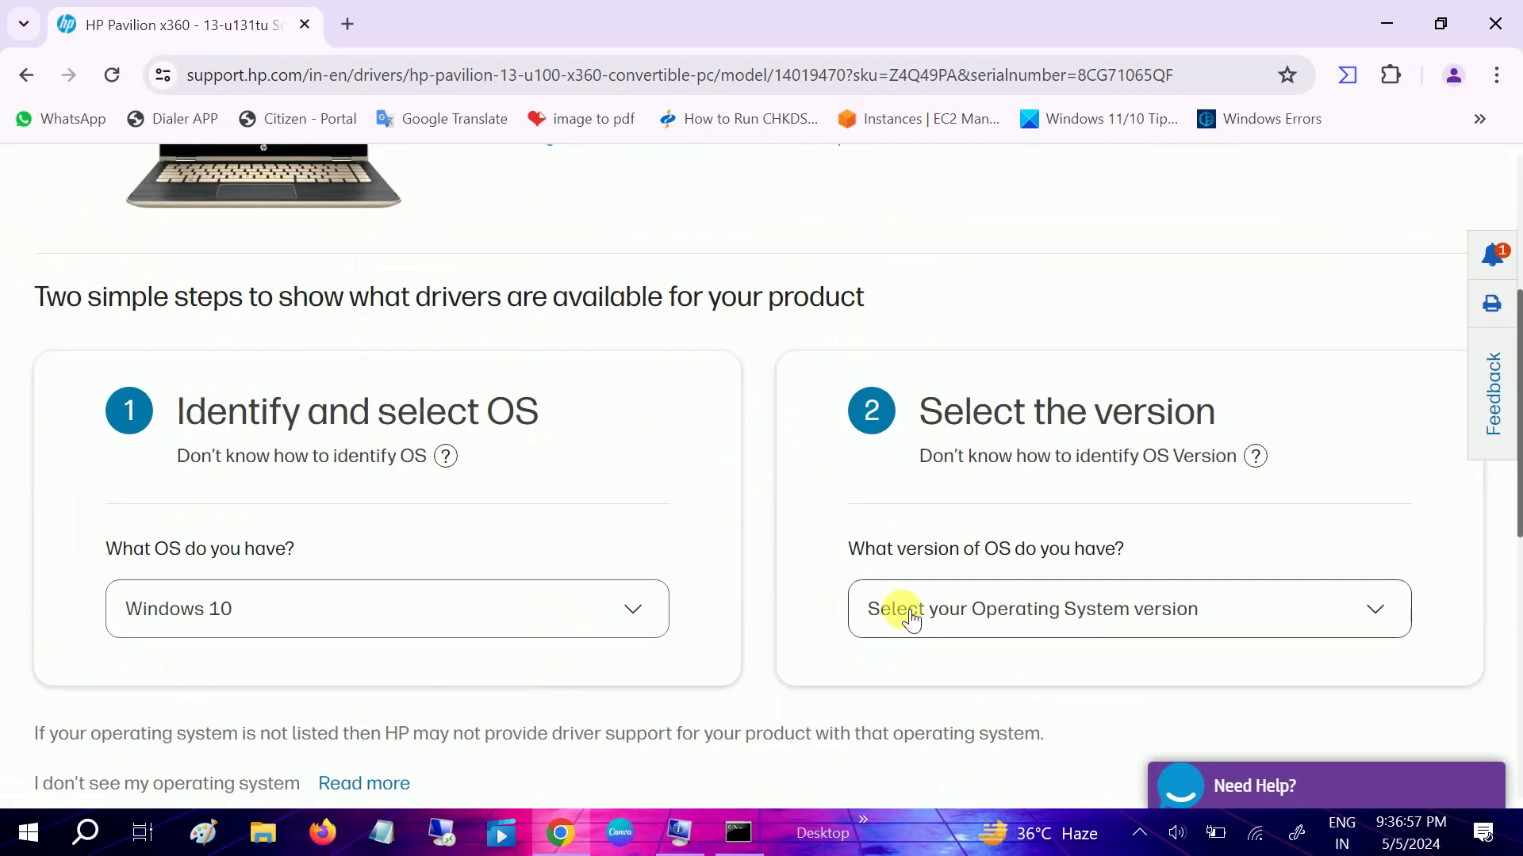
pyautogui.click(895, 611)
pyautogui.click(883, 708)
pyautogui.scroll(-3, 597, 600)
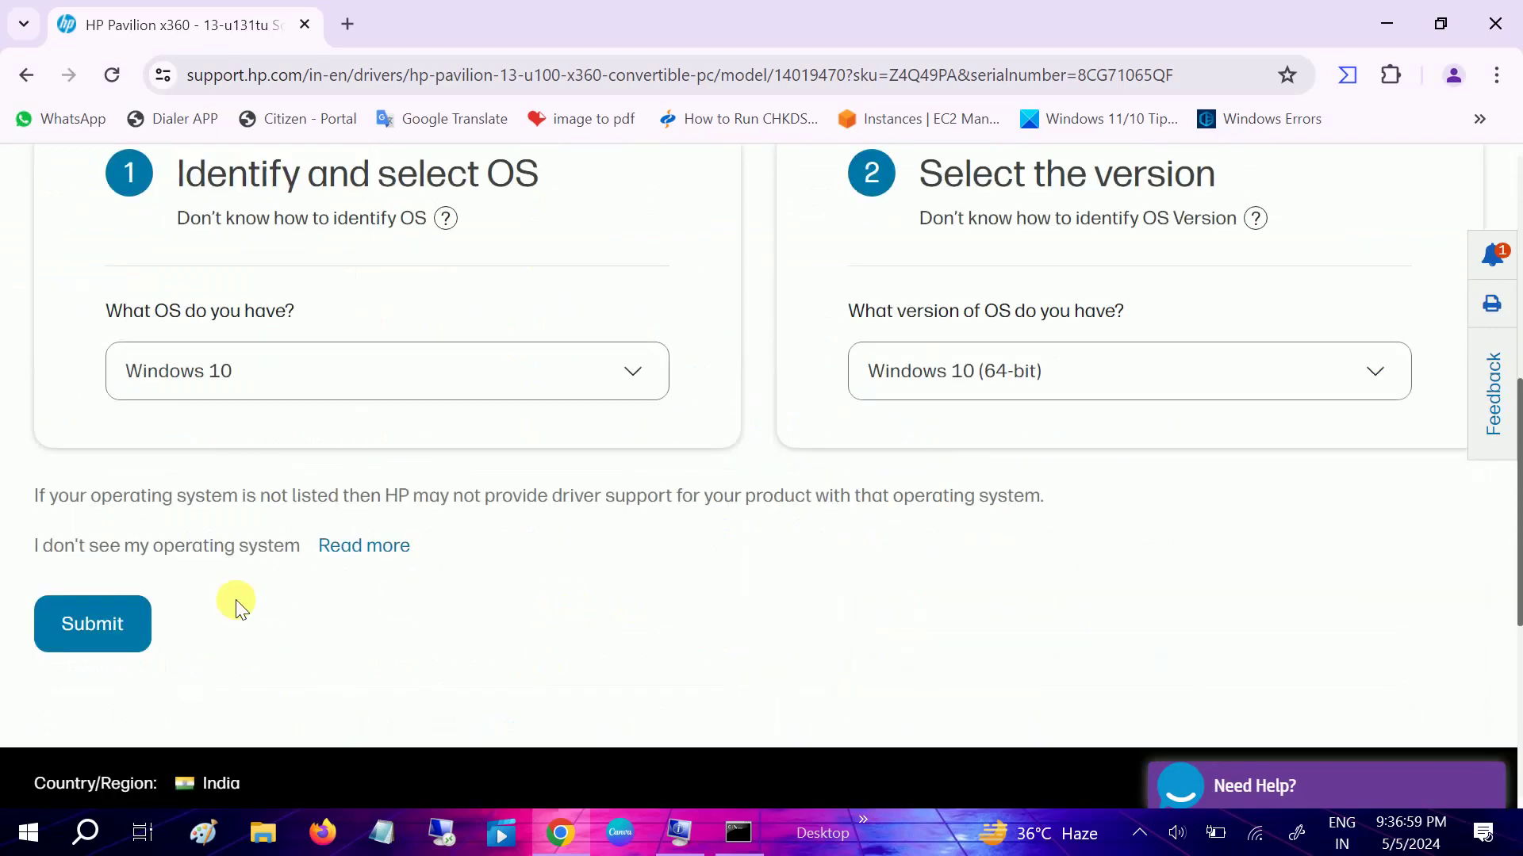
pyautogui.click(126, 614)
# Under Driver-Keyboard, Mouse and Input Devices, download the ELAN Touchpad Driver v1709 (sp82495.exe).
pyautogui.scroll(-4, 517, 632)
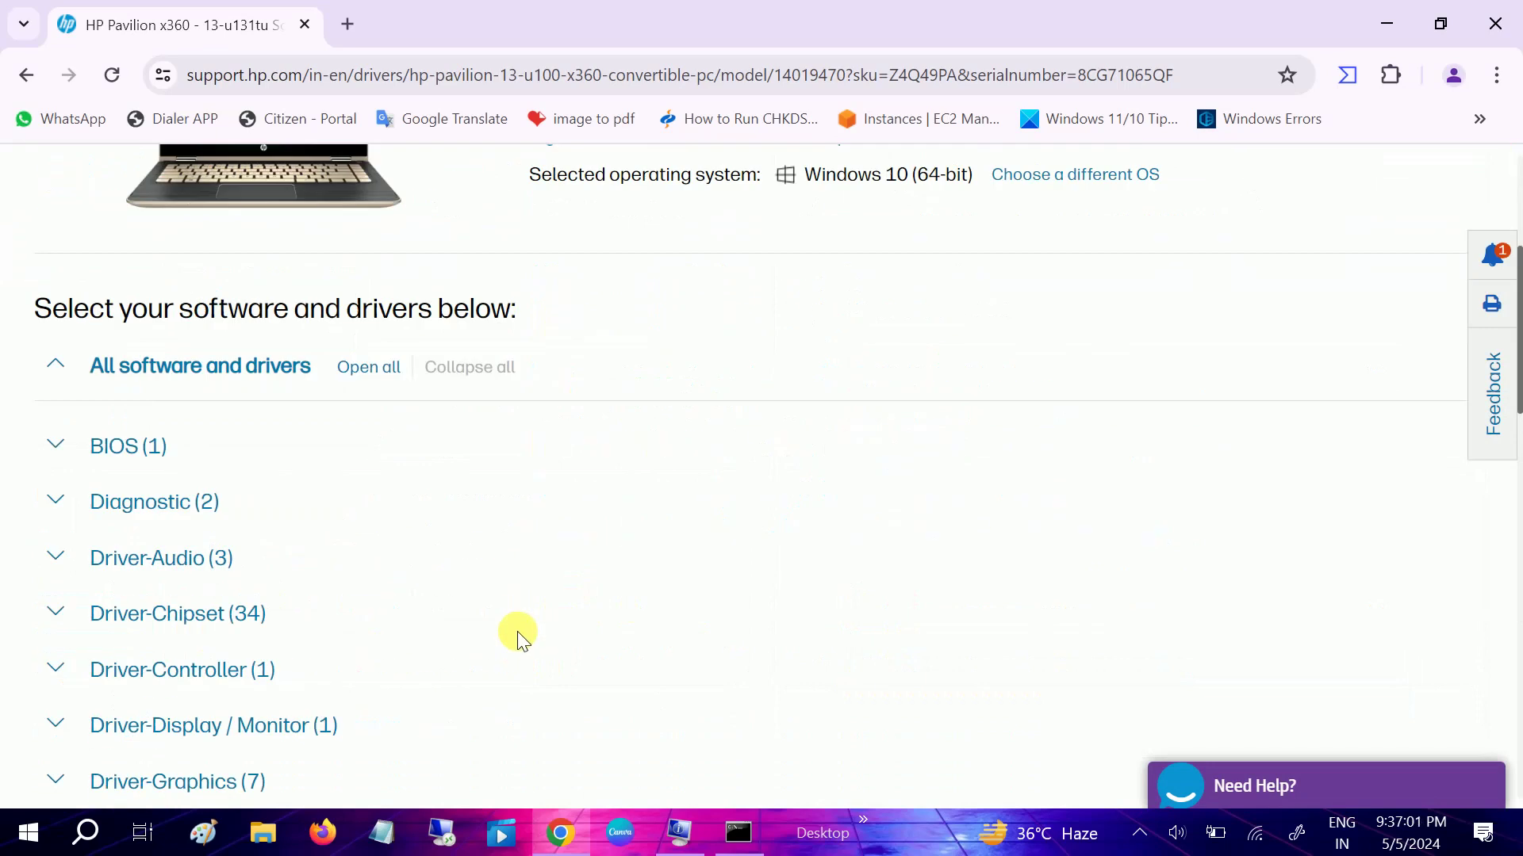
pyautogui.scroll(-4, 154, 592)
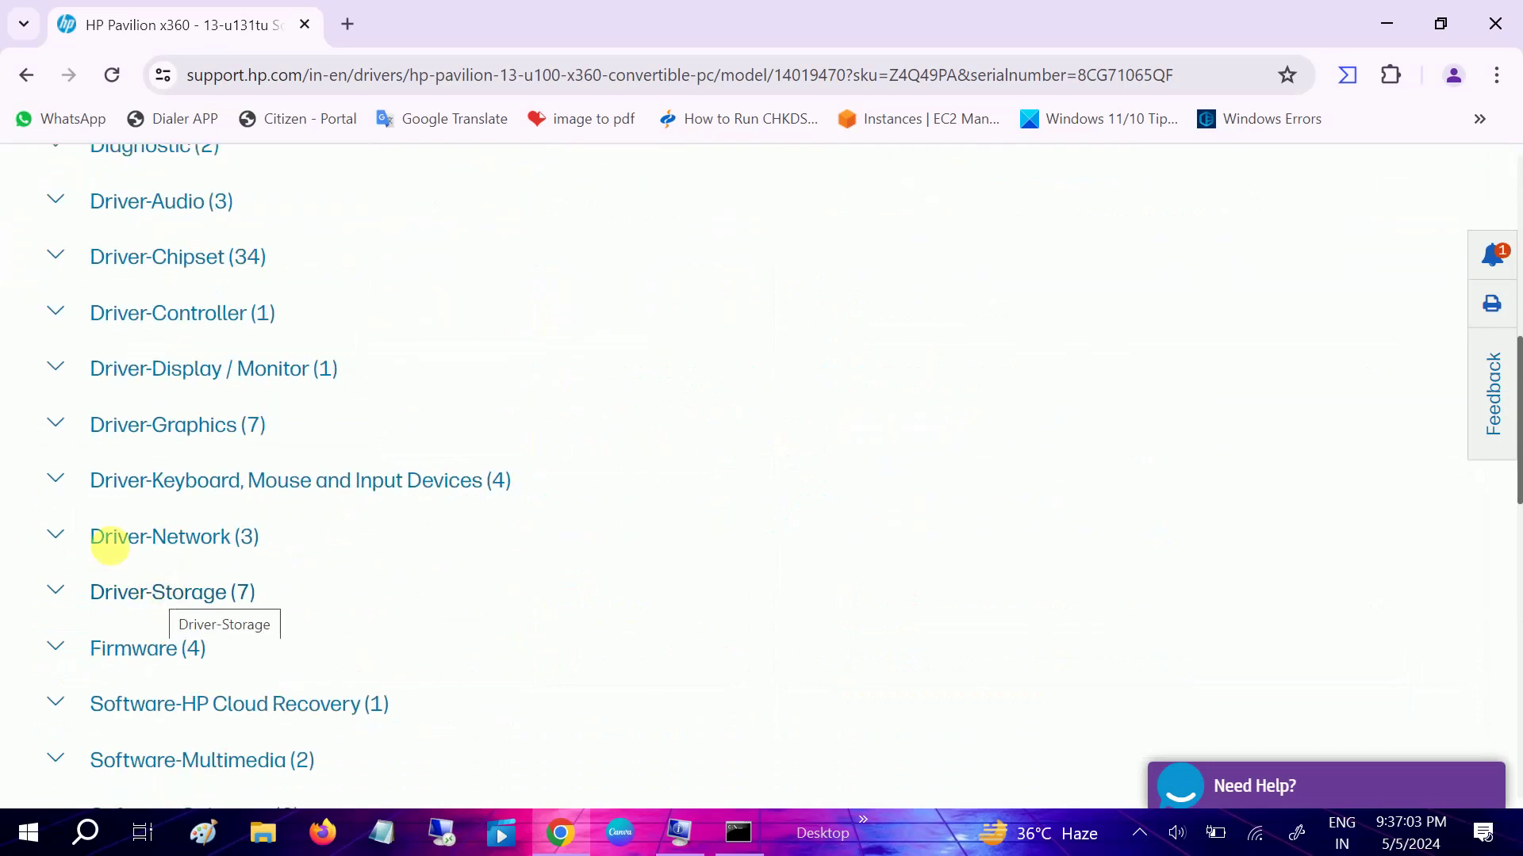
pyautogui.click(59, 480)
pyautogui.scroll(-4, 119, 608)
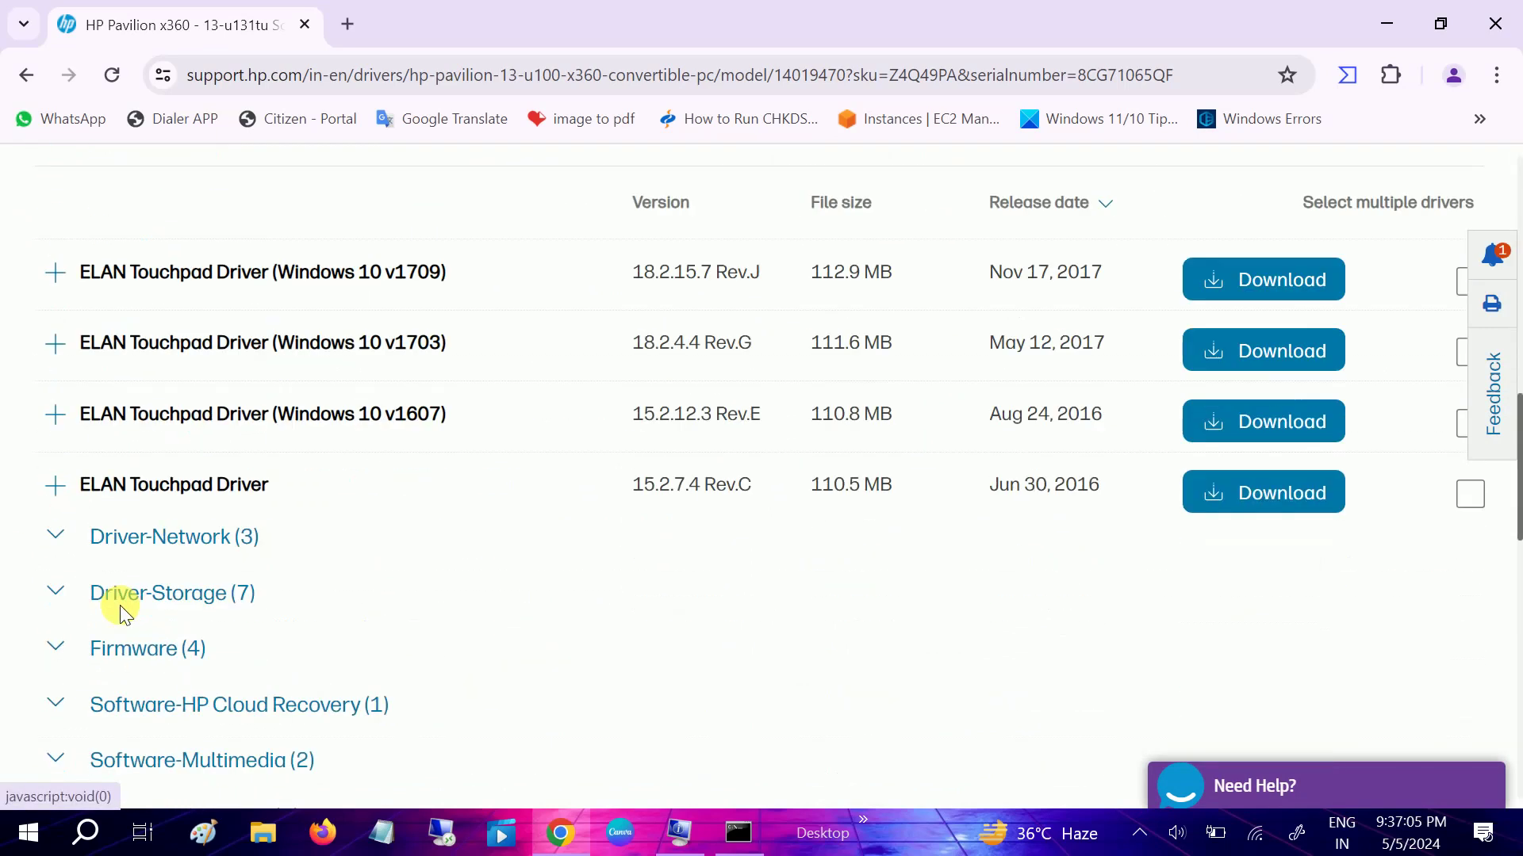
pyautogui.click(1225, 283)
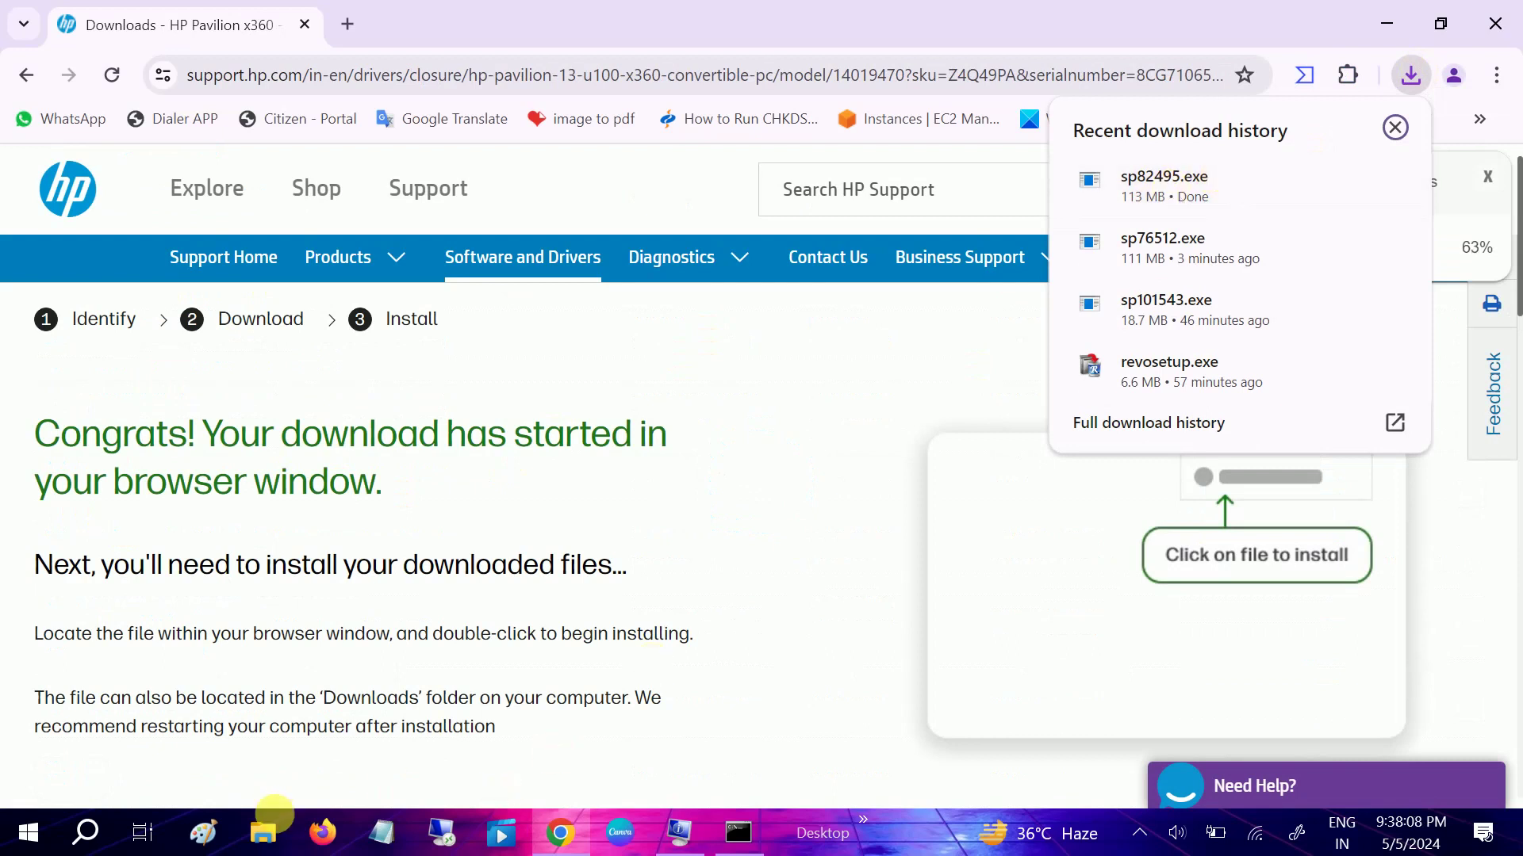
pyautogui.click(264, 843)
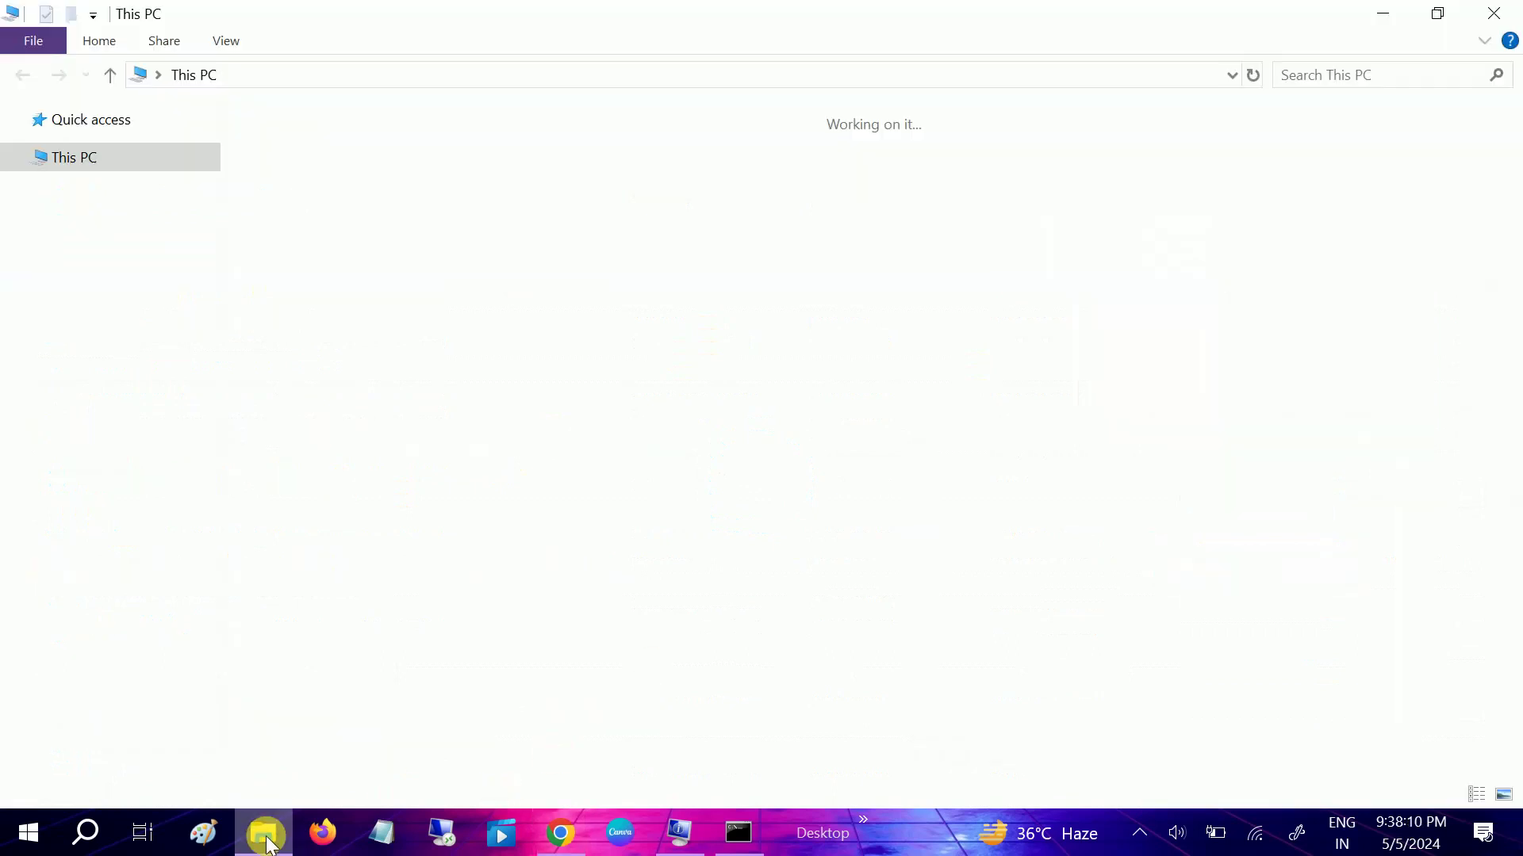
# Run sp82495.exe from Downloads, accept its license and extract the driver files.
pyautogui.click(98, 188)
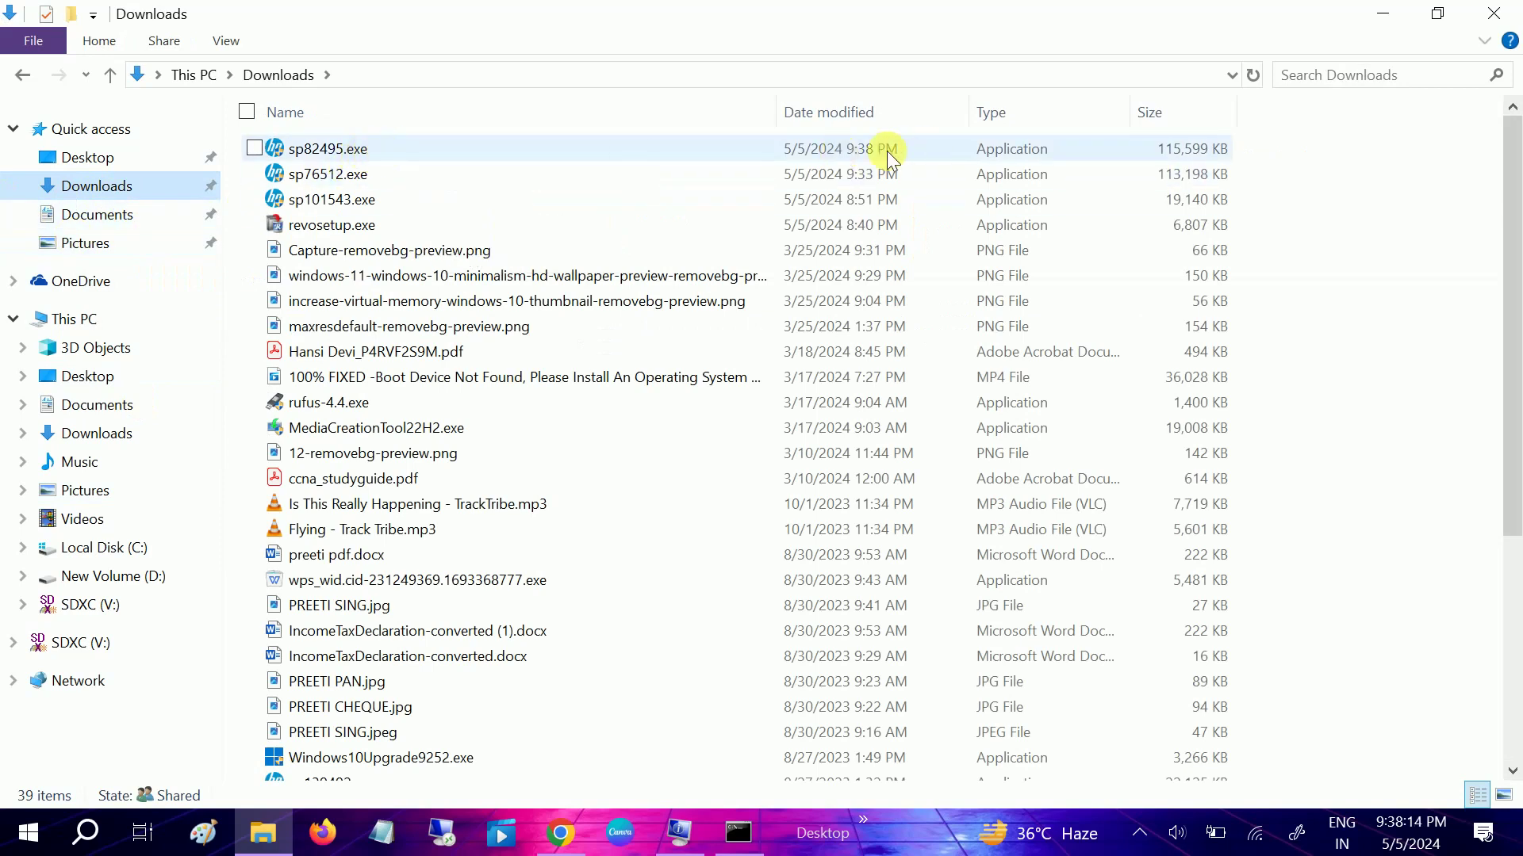
pyautogui.click(406, 155)
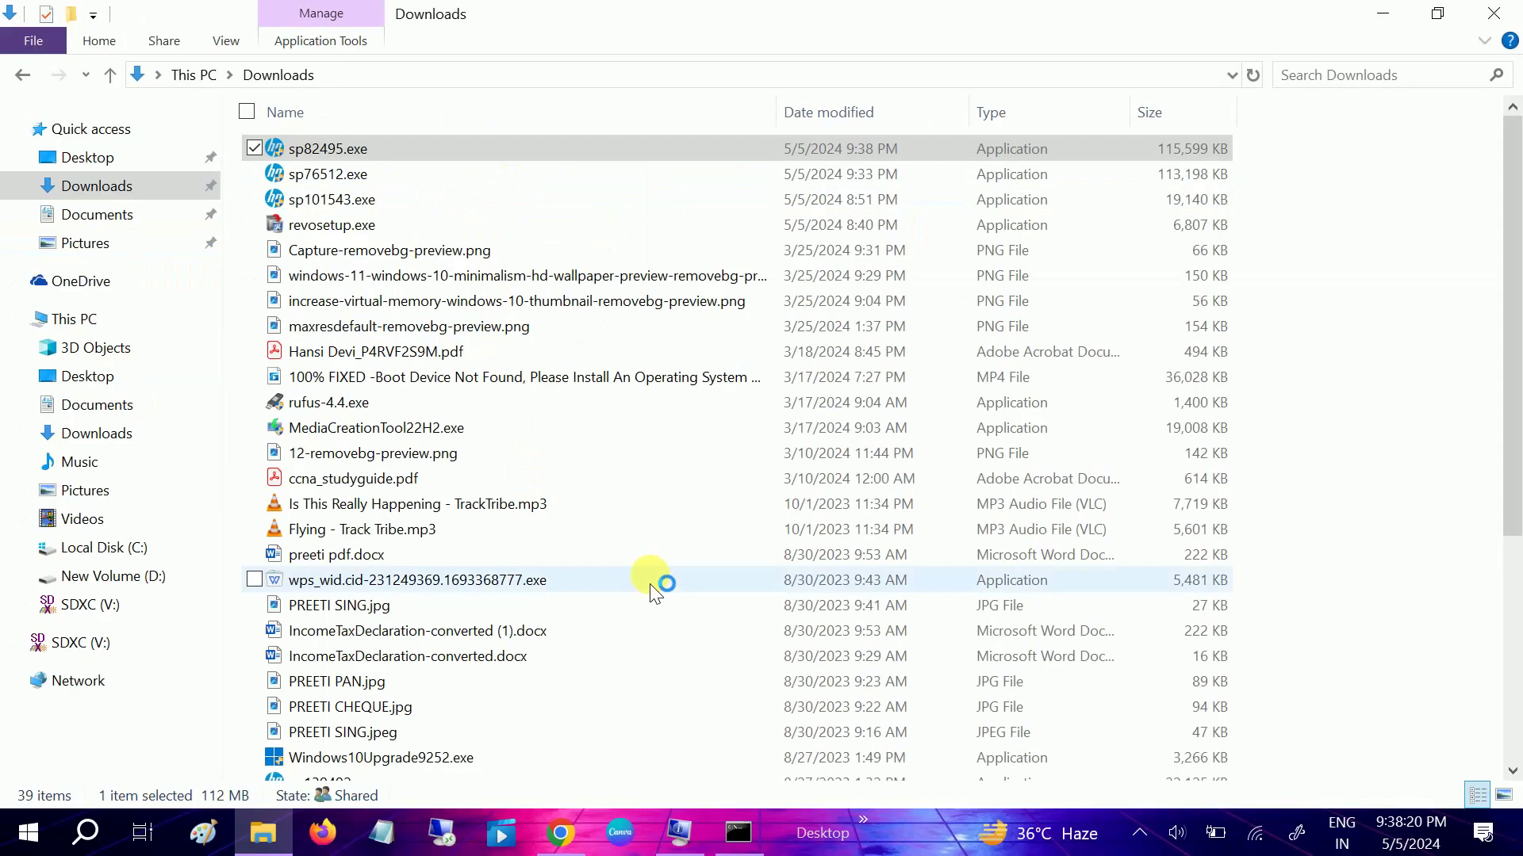
pyautogui.click(884, 604)
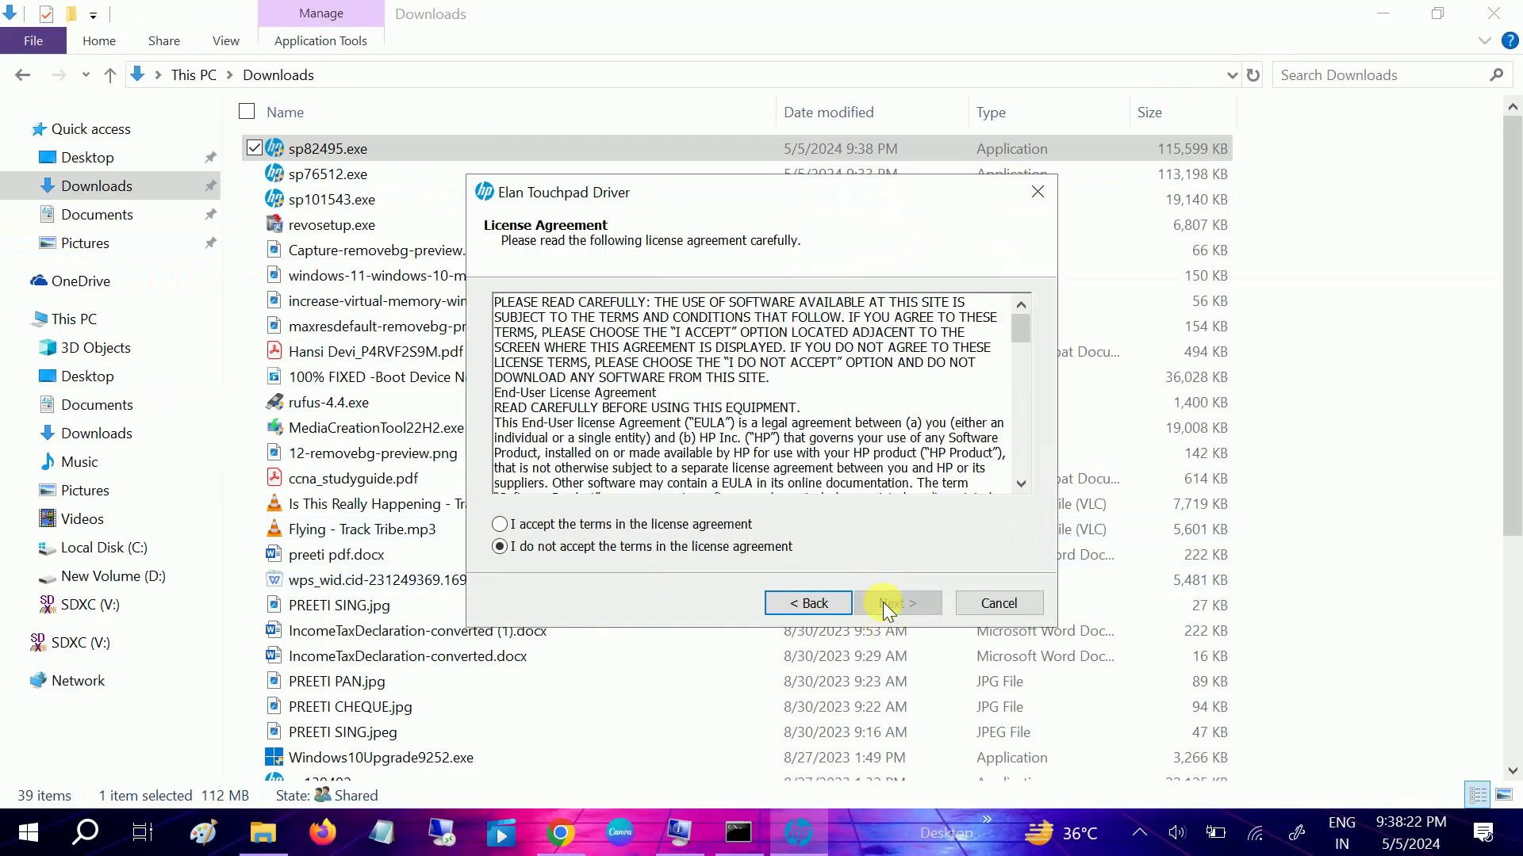
pyautogui.click(523, 529)
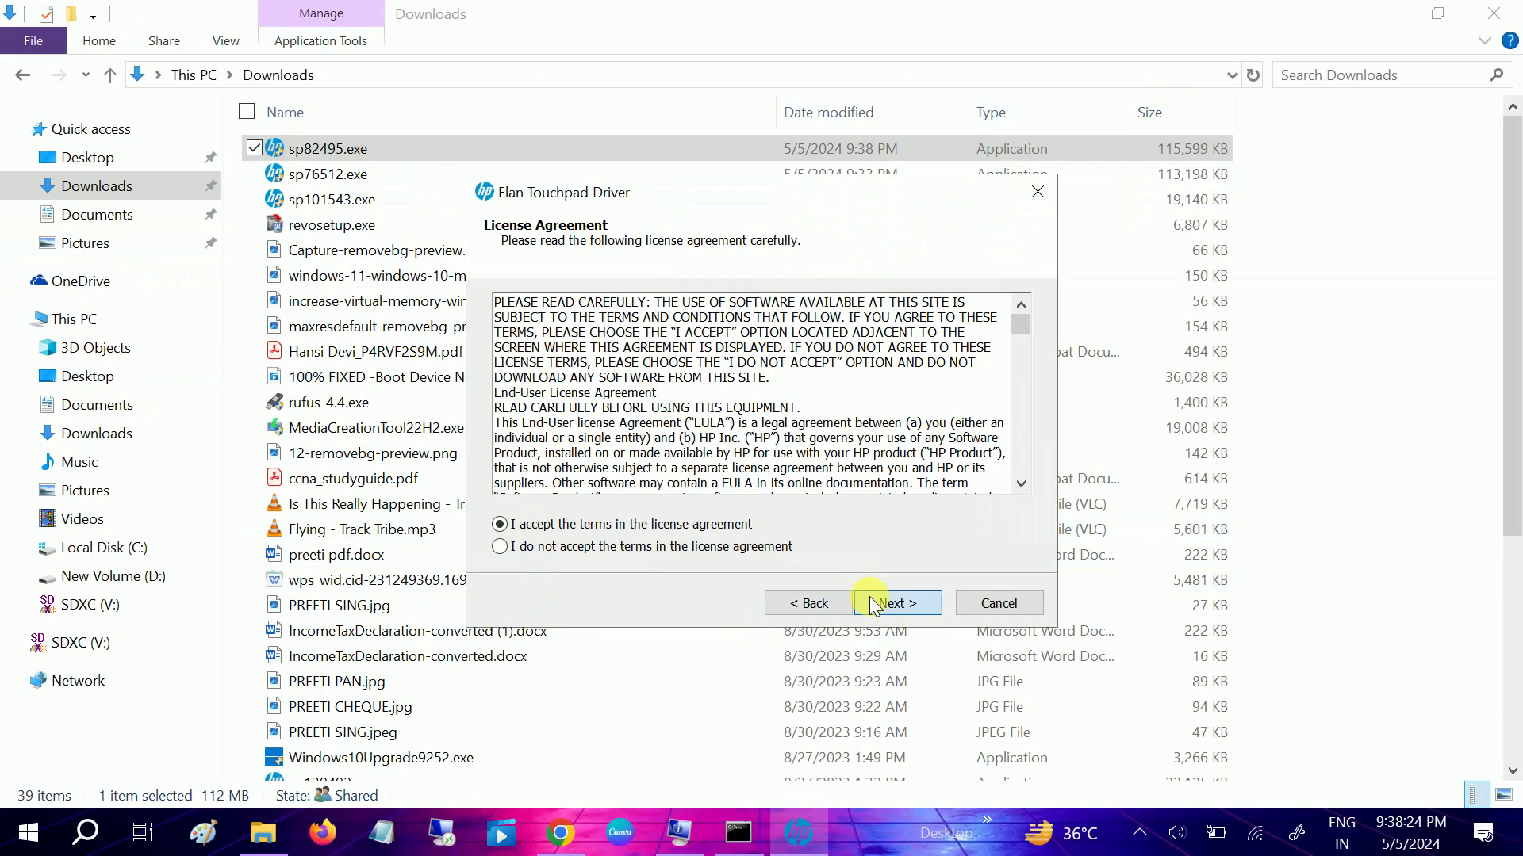
pyautogui.click(884, 604)
pyautogui.click(890, 603)
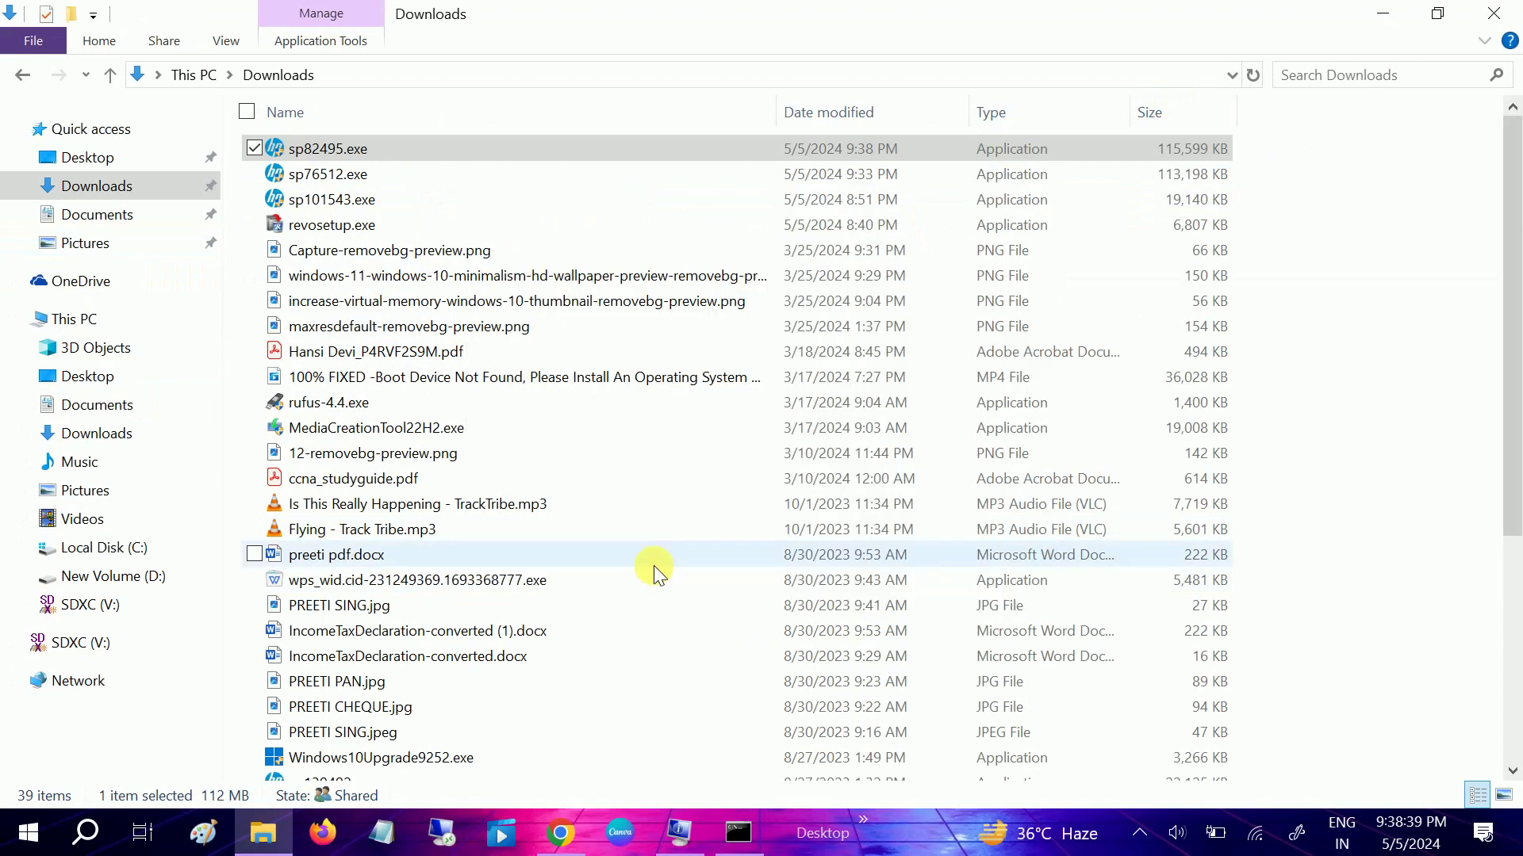
pyautogui.click(1383, 17)
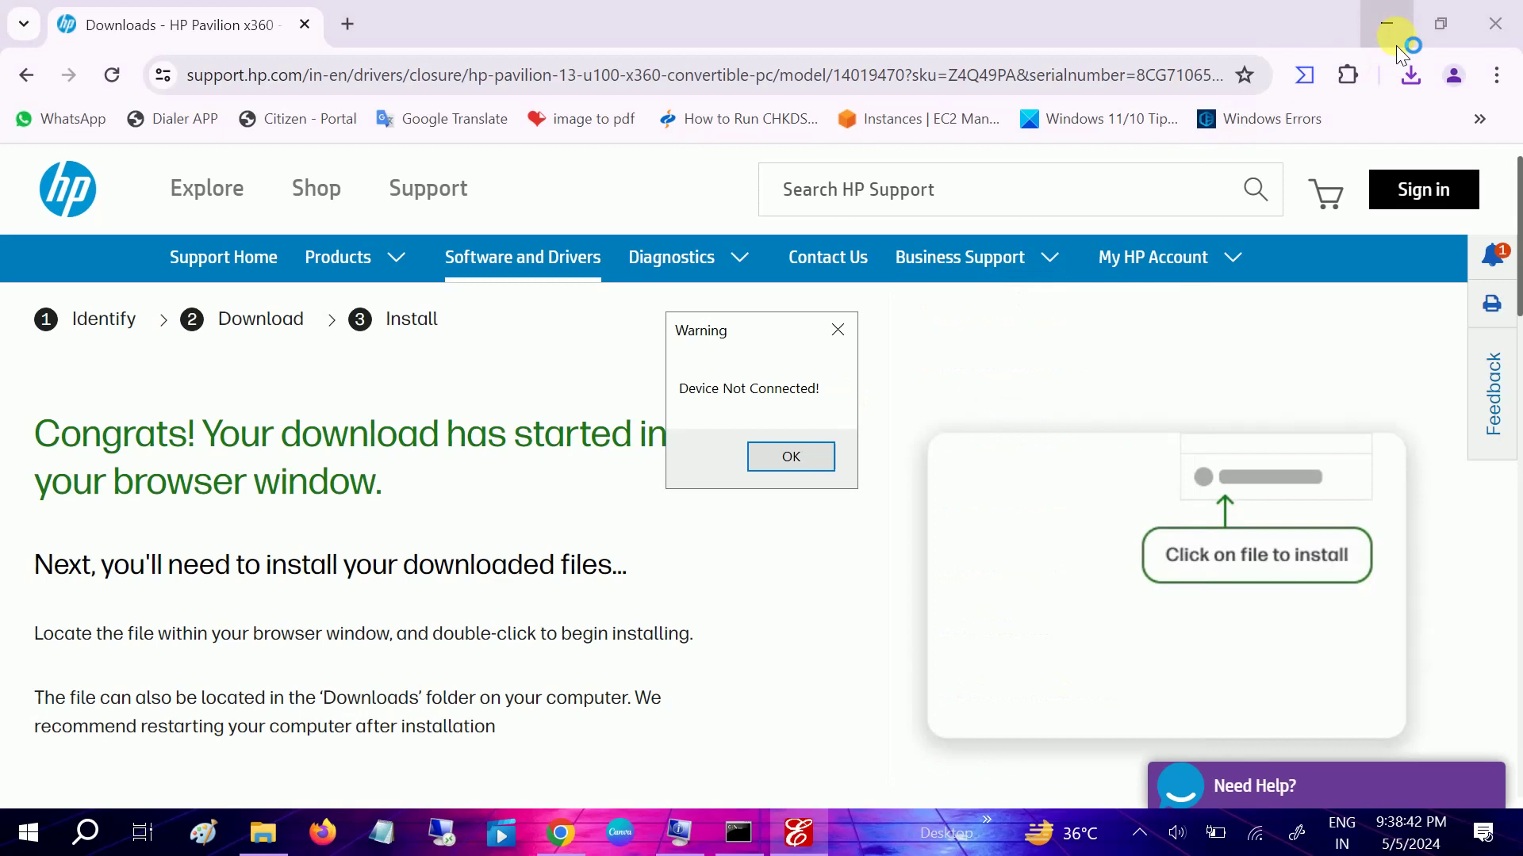
# Dismiss the Device Not Connected! warning, check the Start menu power options, and close Chrome.
pyautogui.click(789, 458)
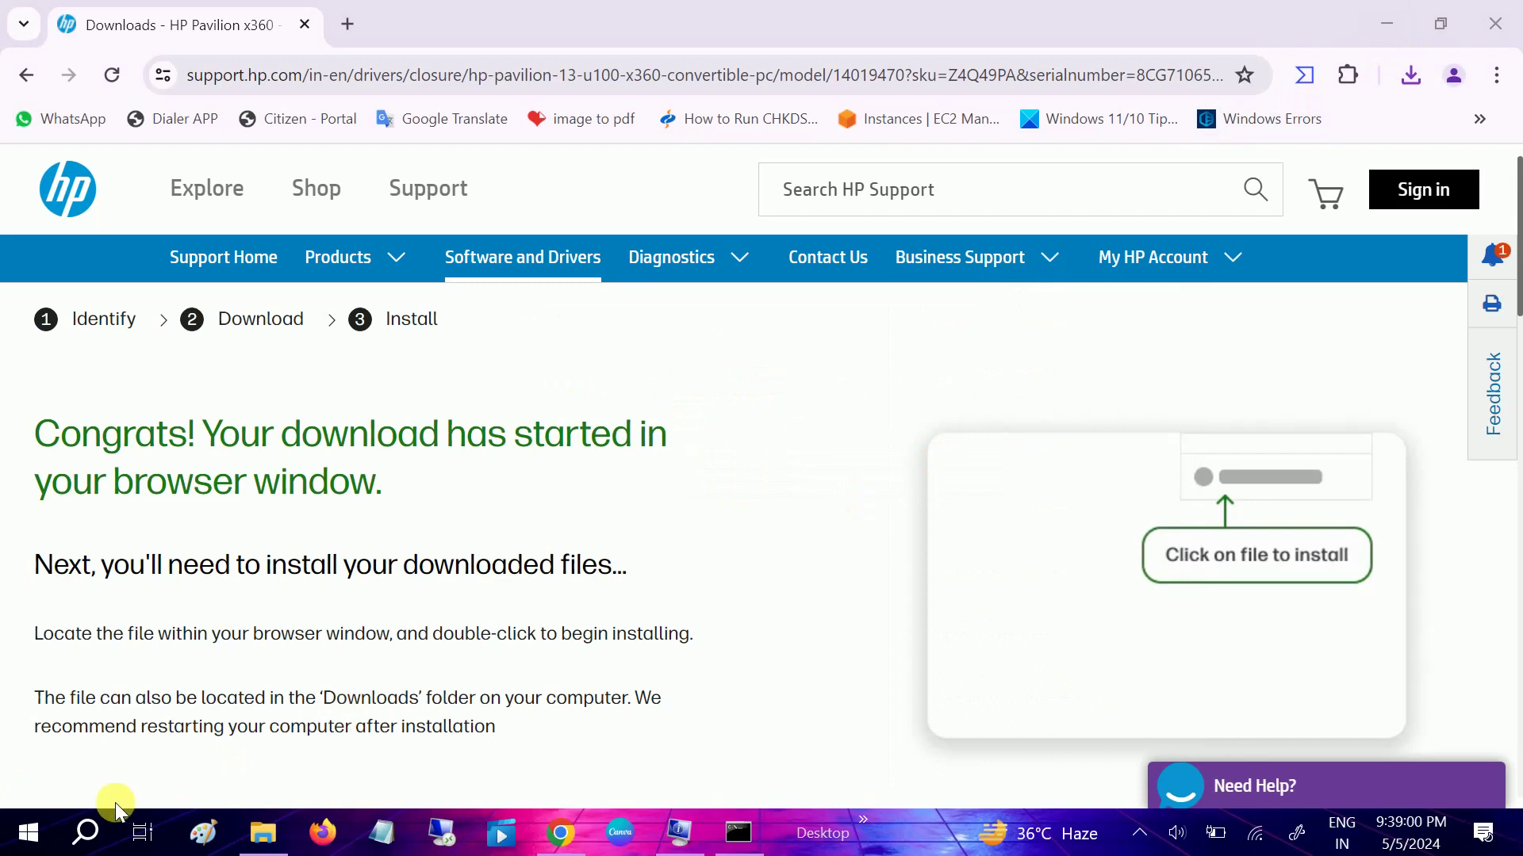
pyautogui.rightClick(28, 847)
pyautogui.press('Escape')
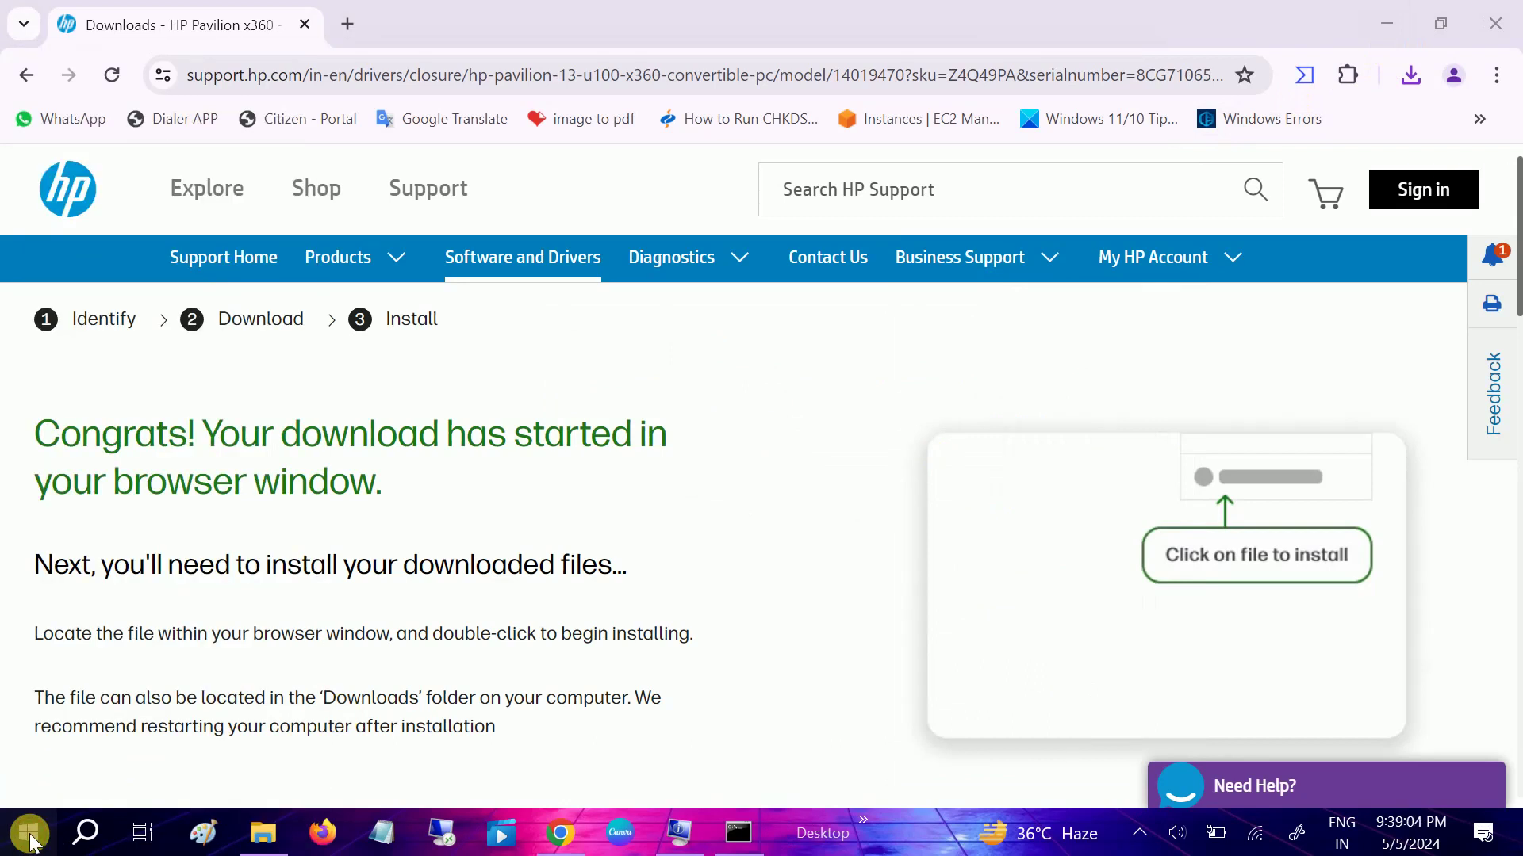
pyautogui.click(28, 829)
pyautogui.click(30, 782)
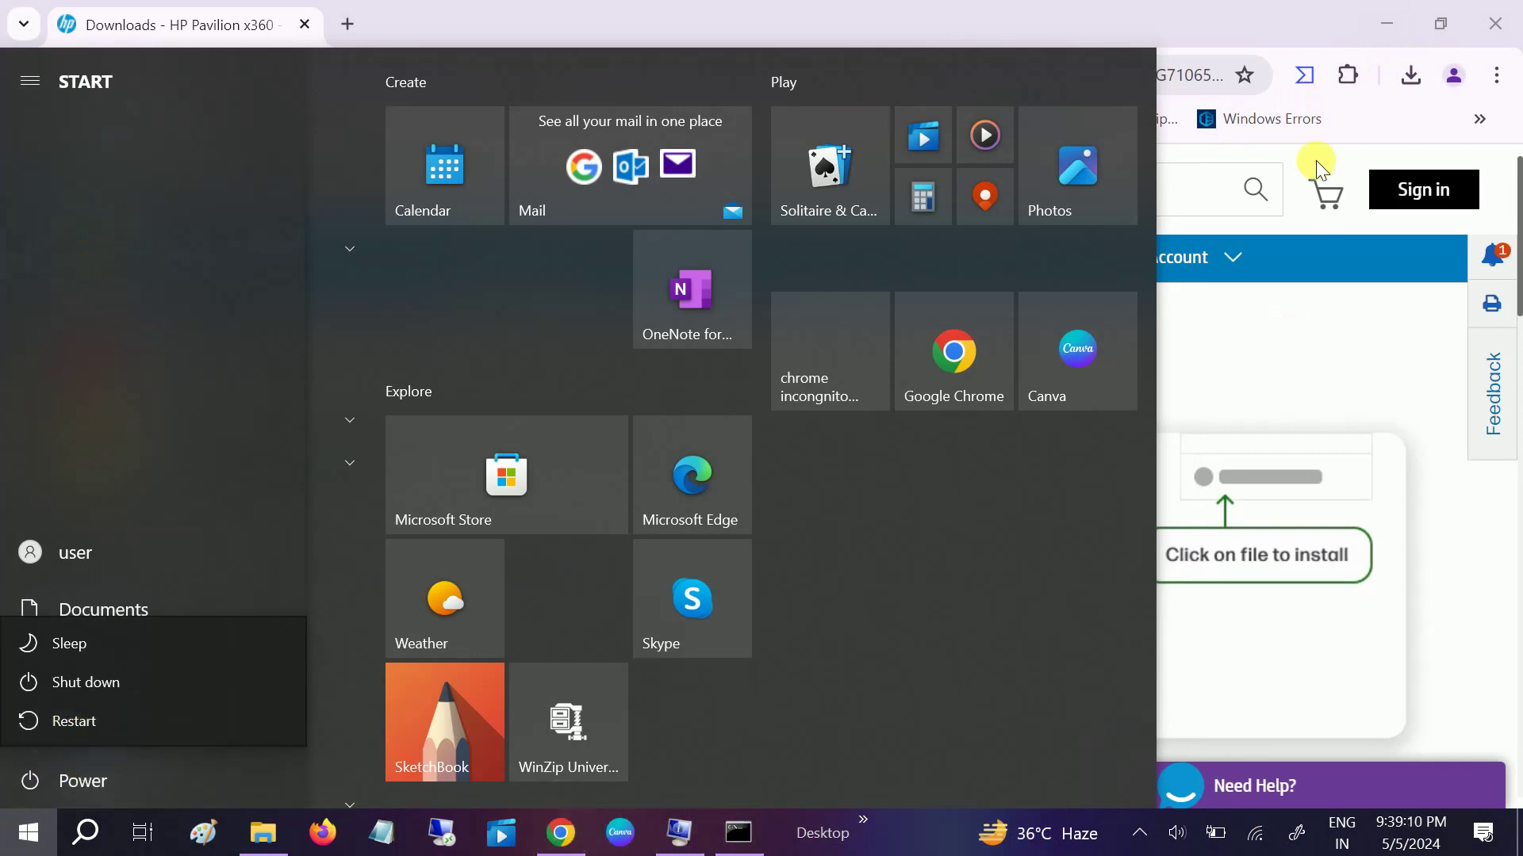
pyautogui.click(1510, 19)
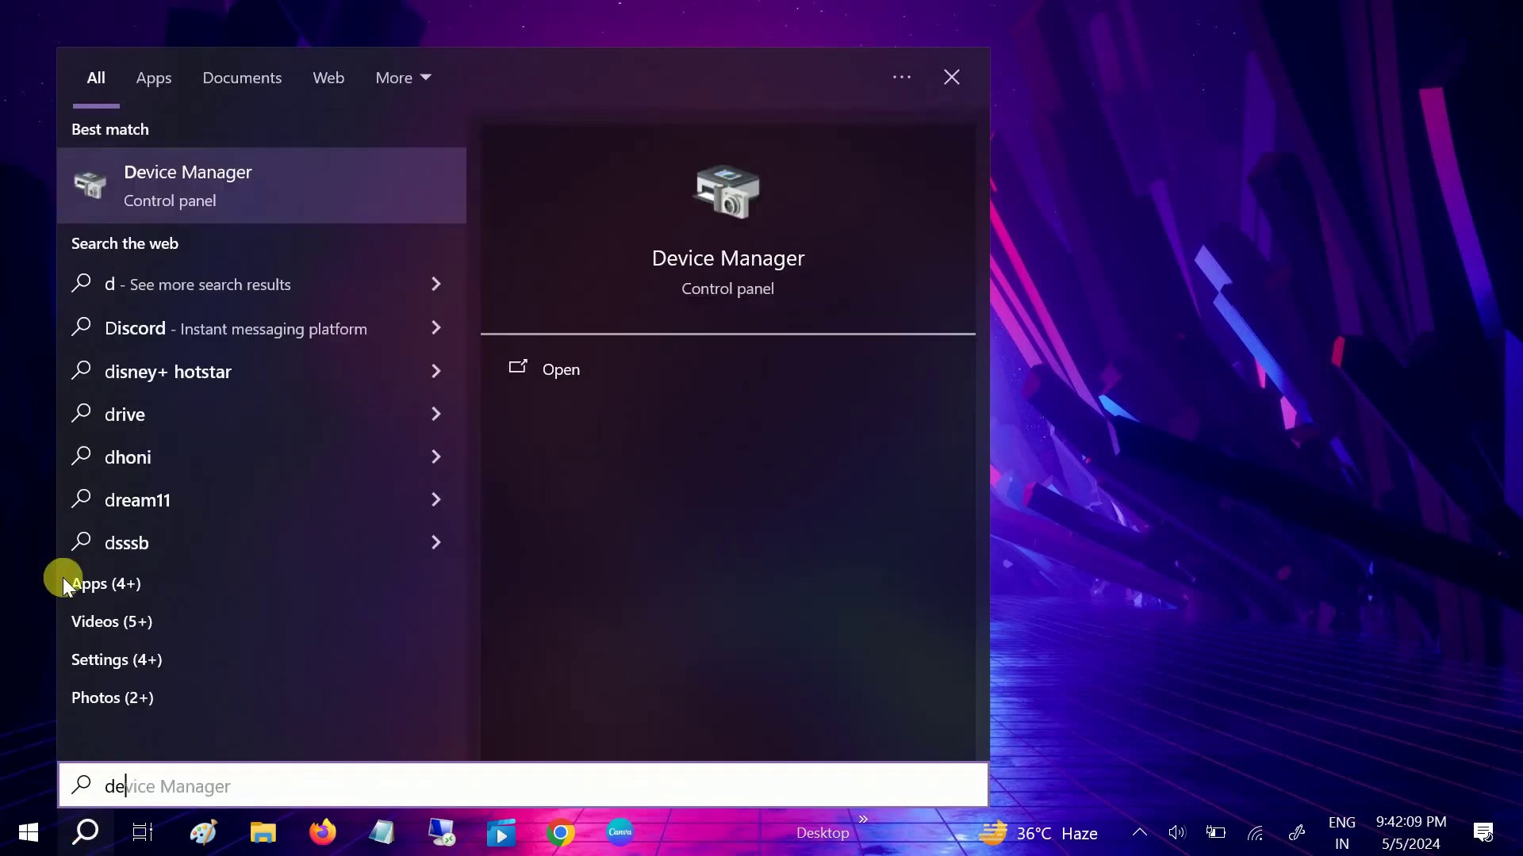
# Open Device Manager, expand Mice and other pointing devices, and select HID-compliant mouse.
pyautogui.click(243, 192)
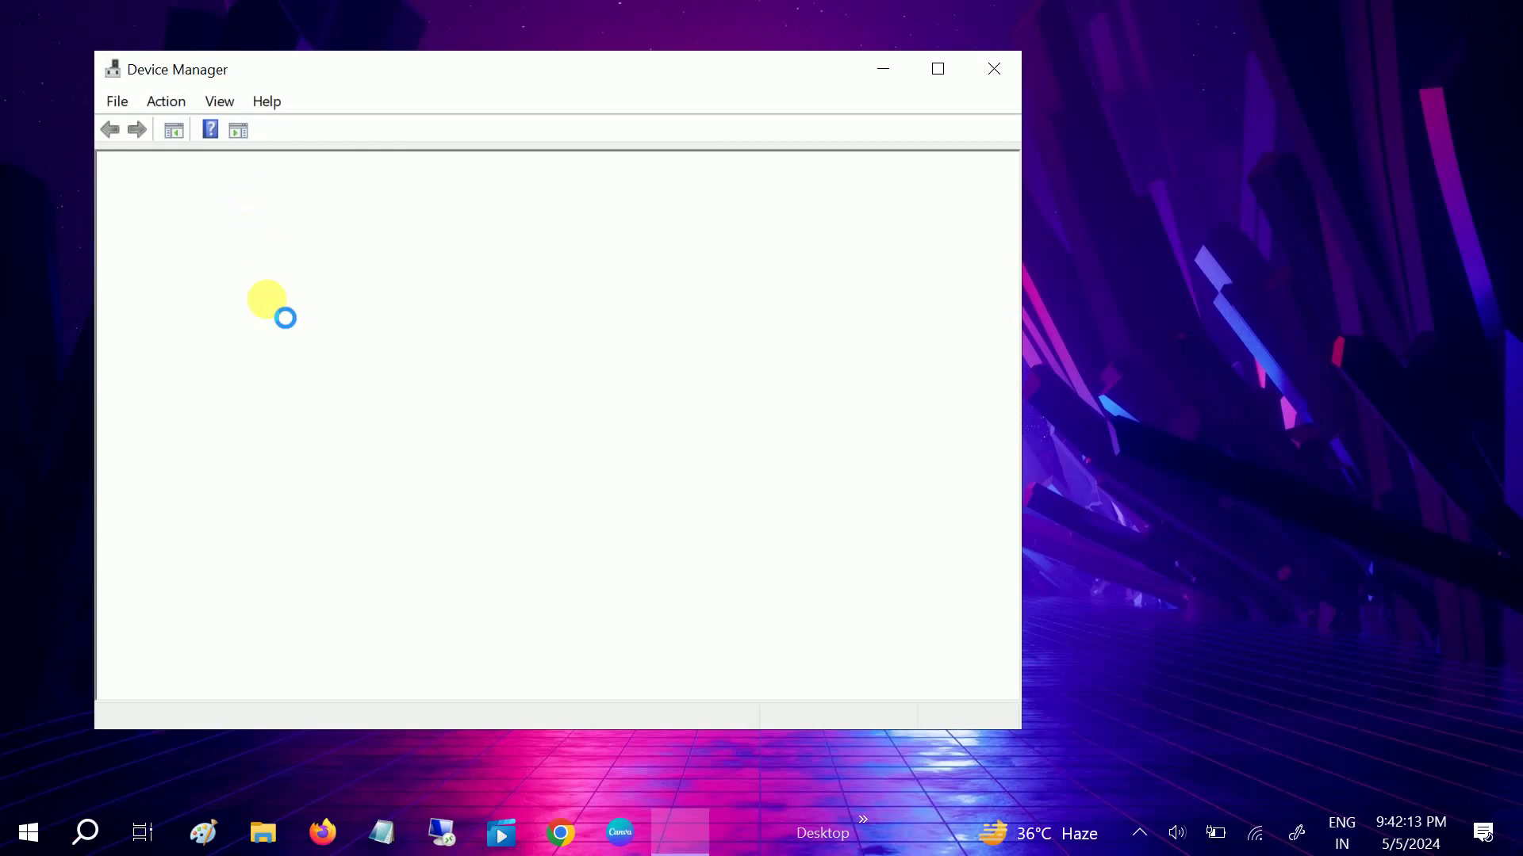
pyautogui.scroll(-1, 267, 450)
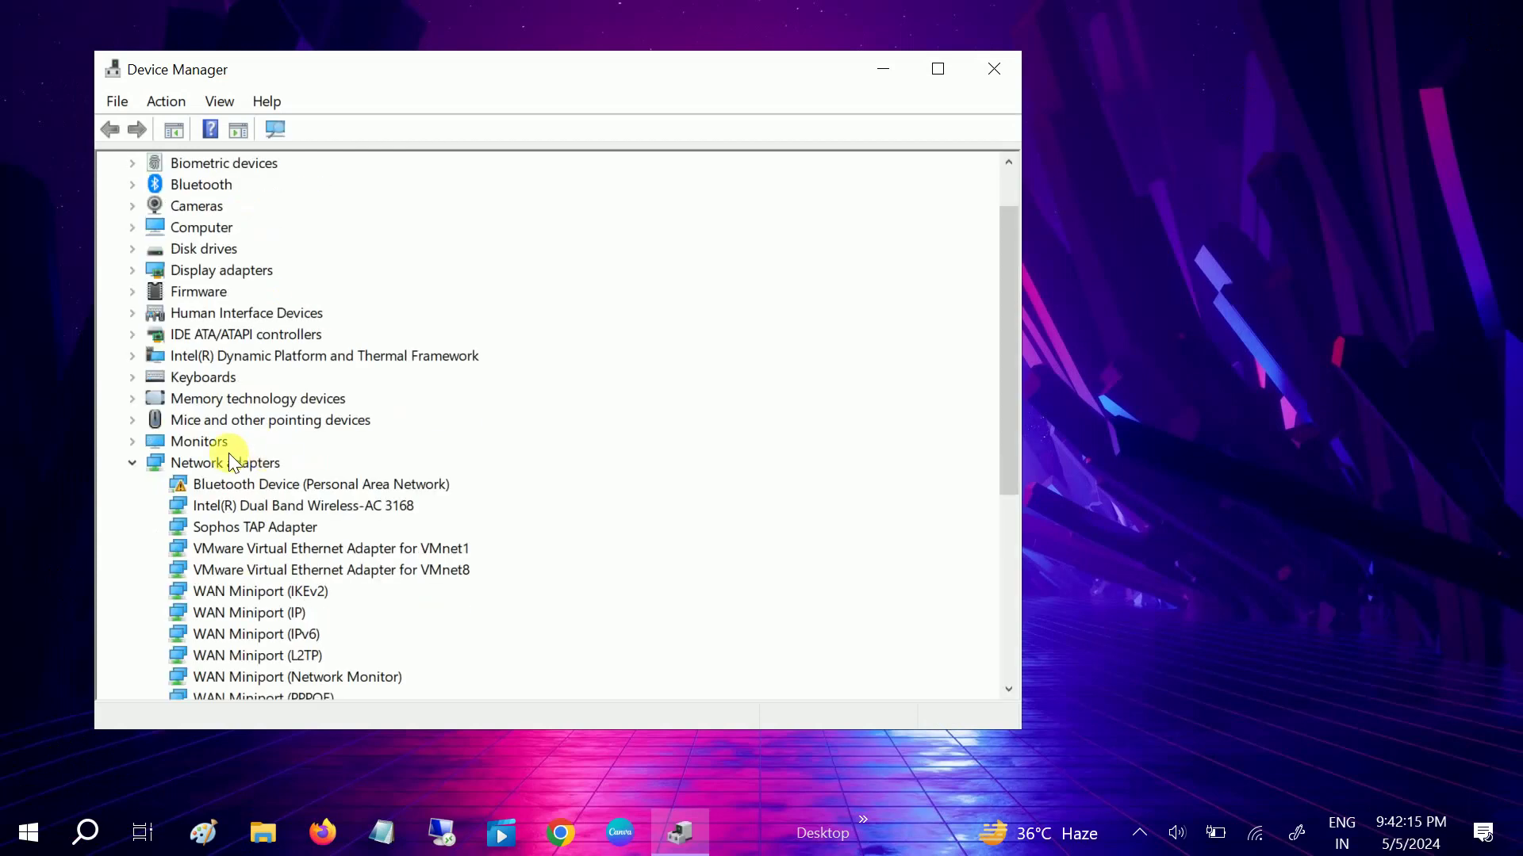
pyautogui.click(135, 419)
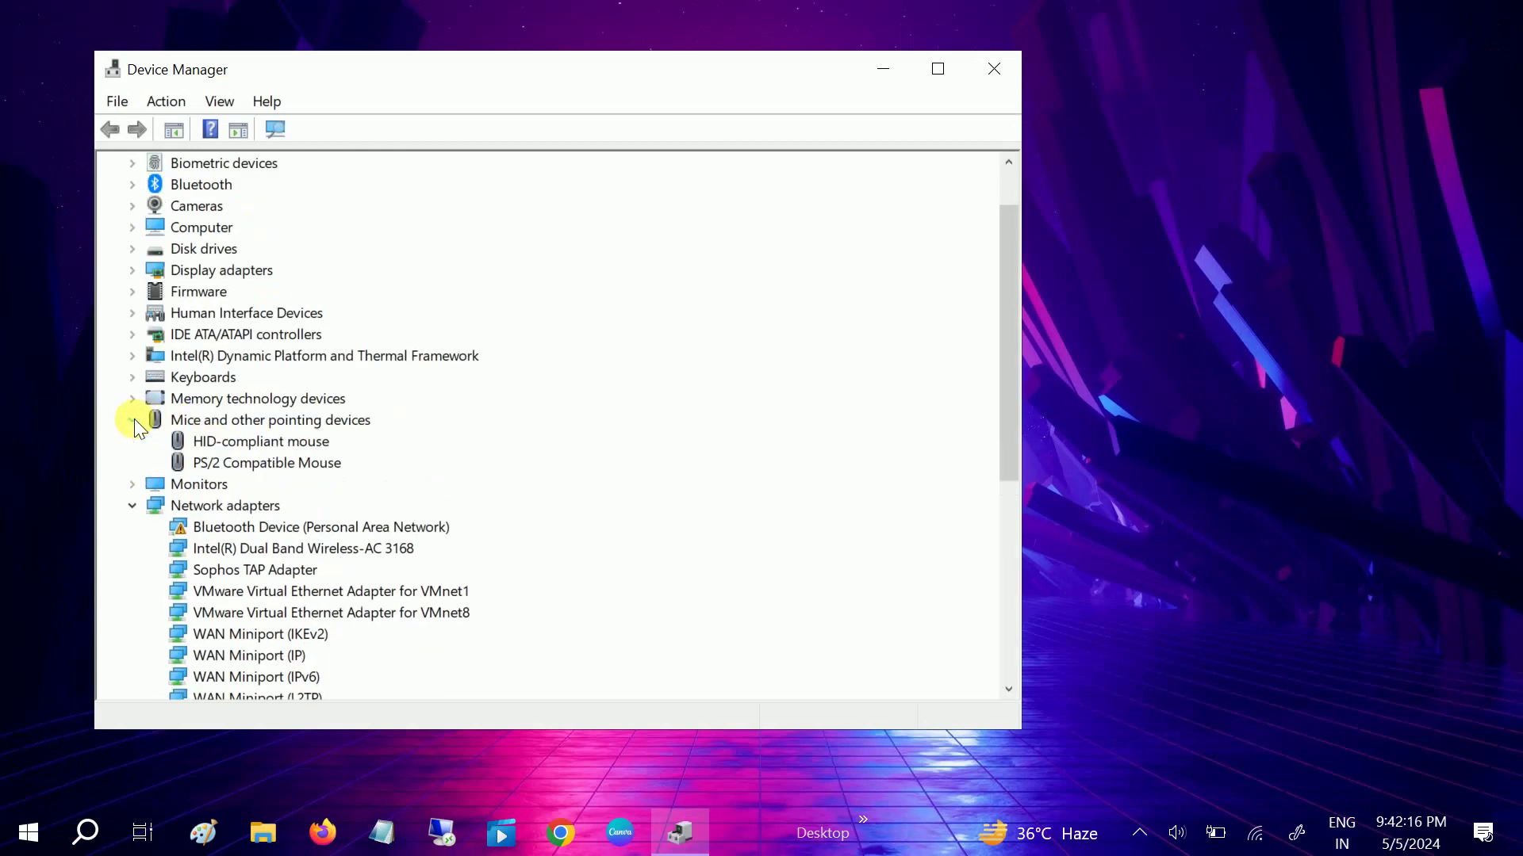
pyautogui.click(258, 441)
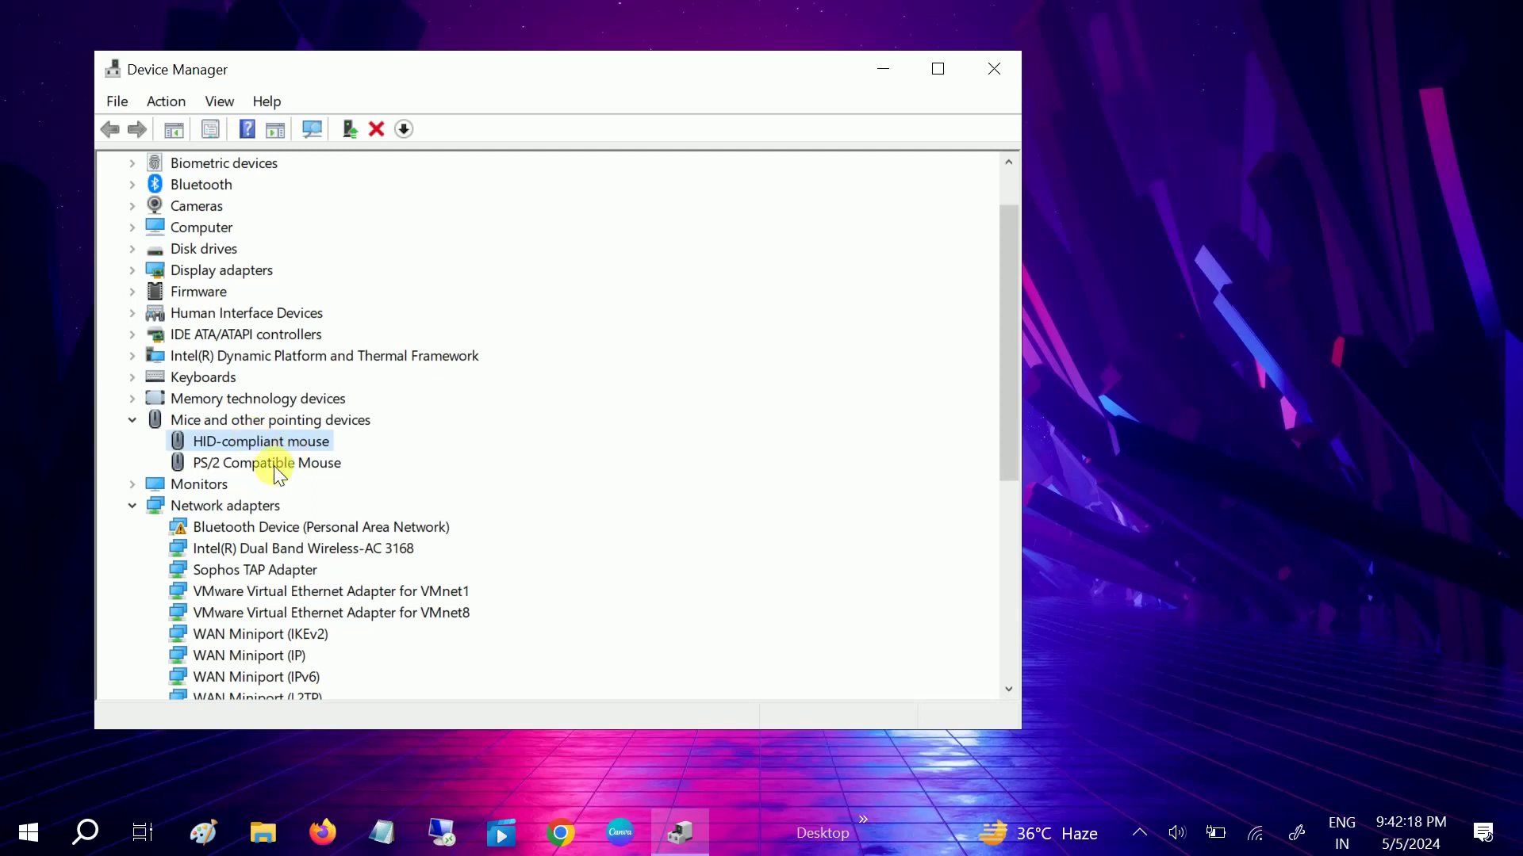
pyautogui.click(262, 833)
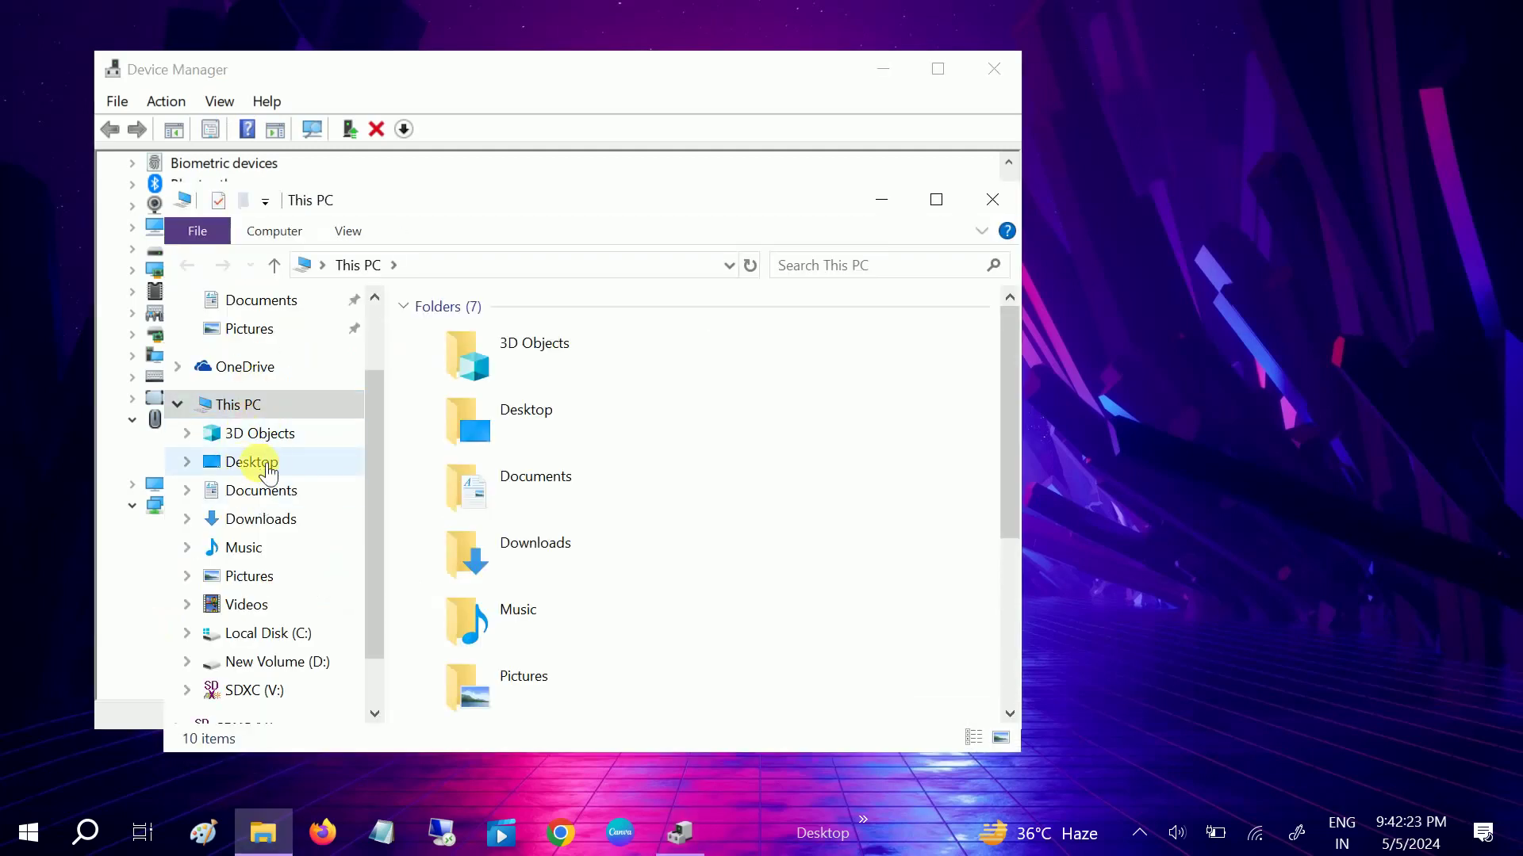
# Open Downloads in a maximized window and run sp82495.exe to start the ELAN setup.
pyautogui.click(282, 519)
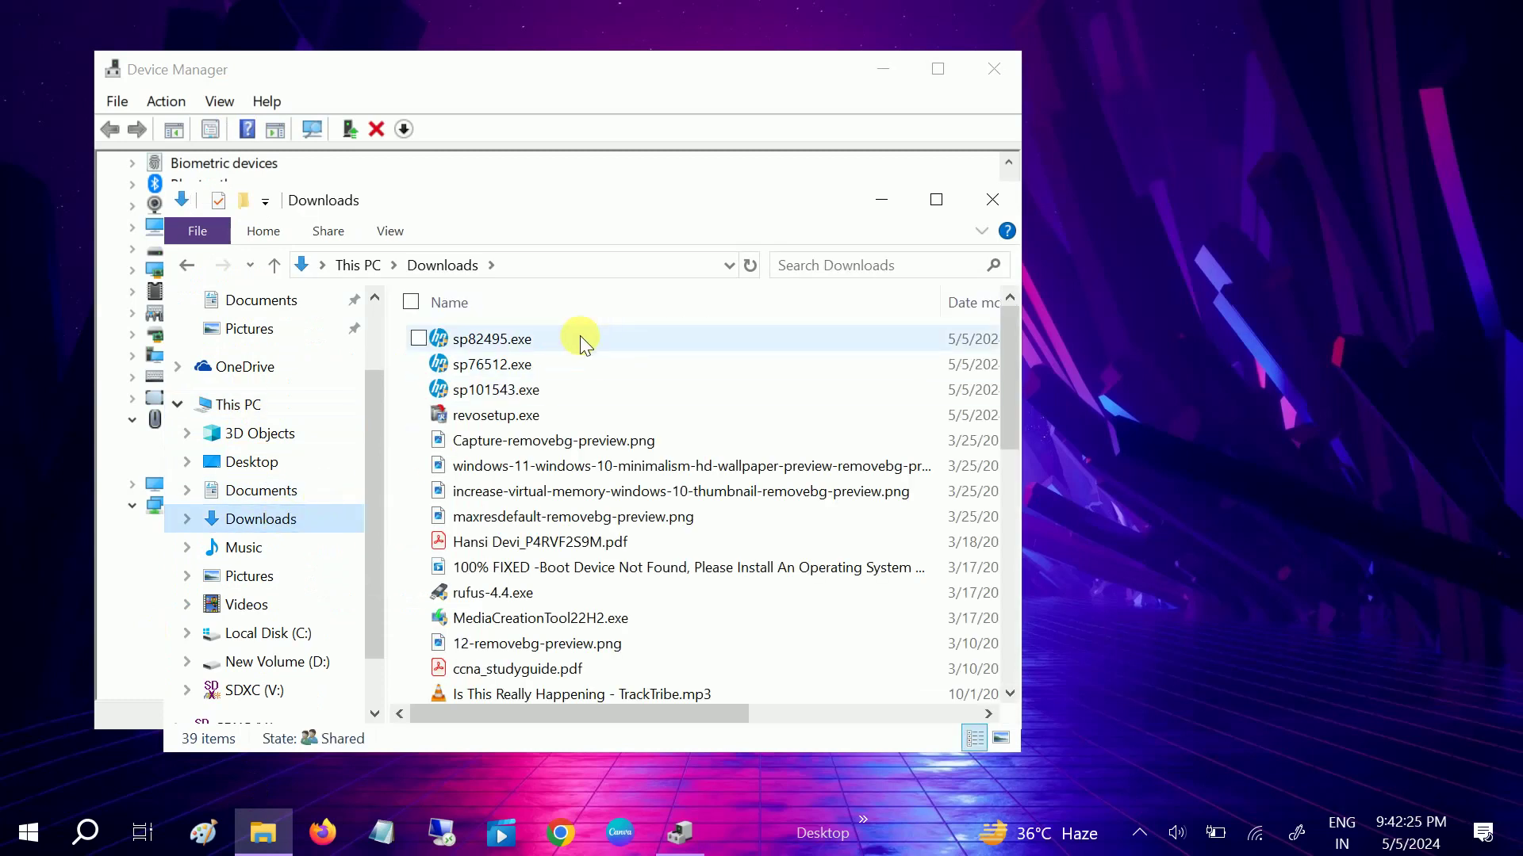
pyautogui.click(939, 200)
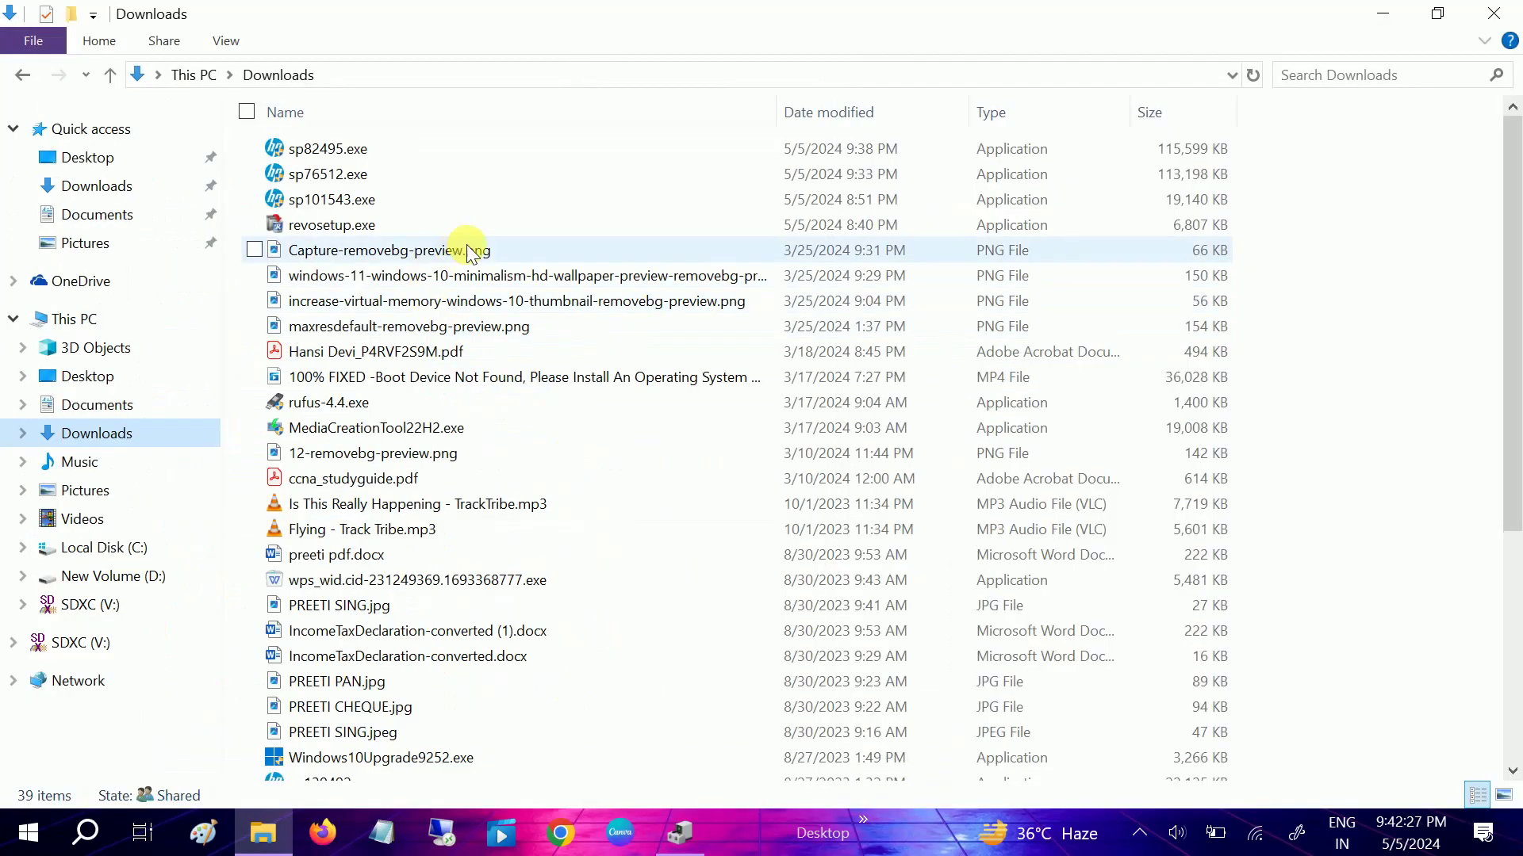
pyautogui.click(400, 155)
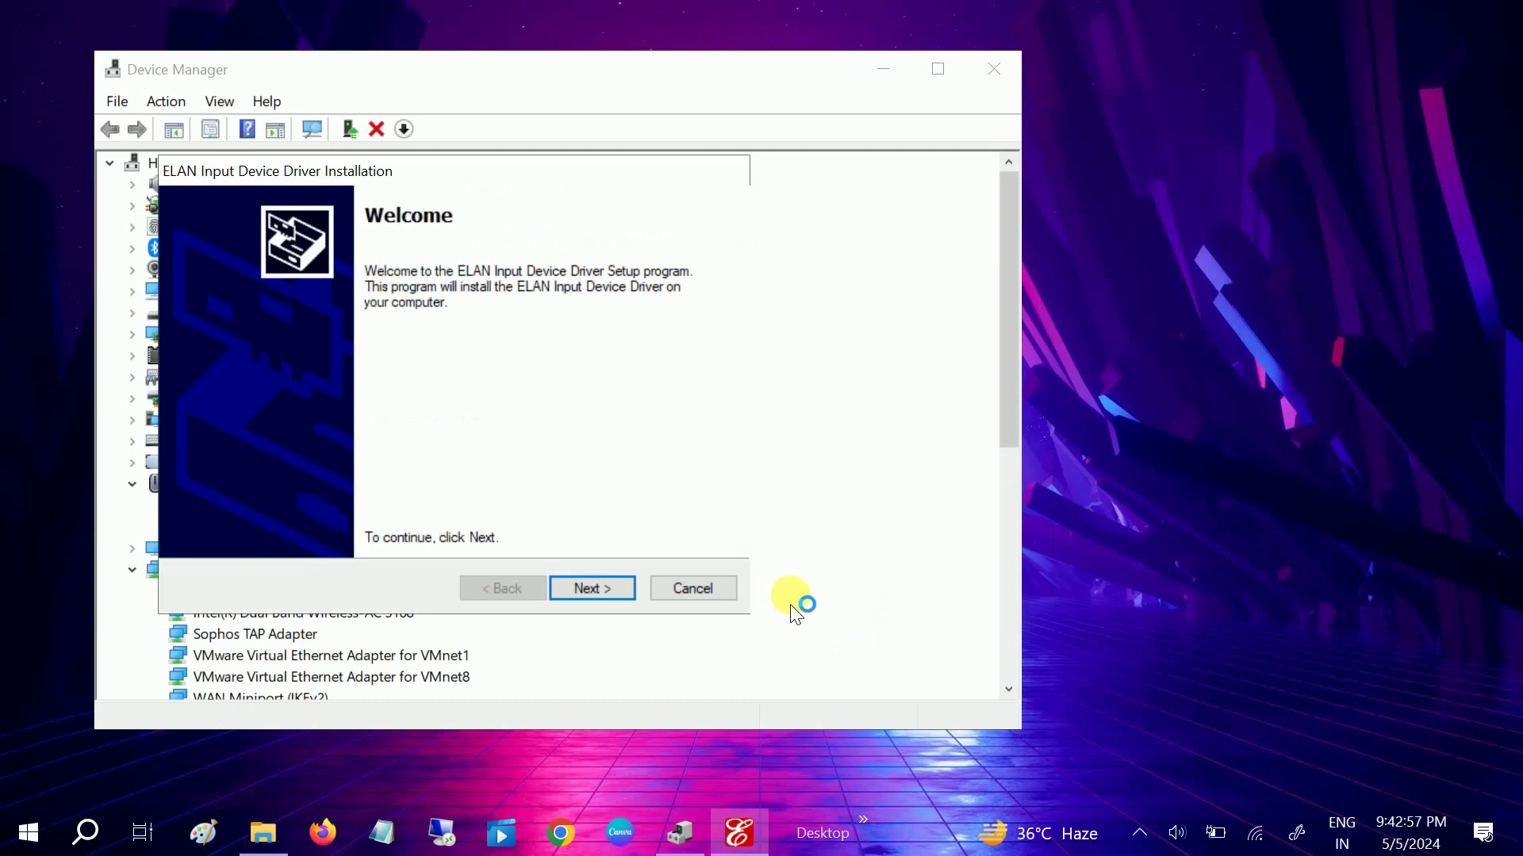
# Accept the ELAN license and install the ELAN (ETD) Mouse and SMBus drivers.
pyautogui.click(588, 599)
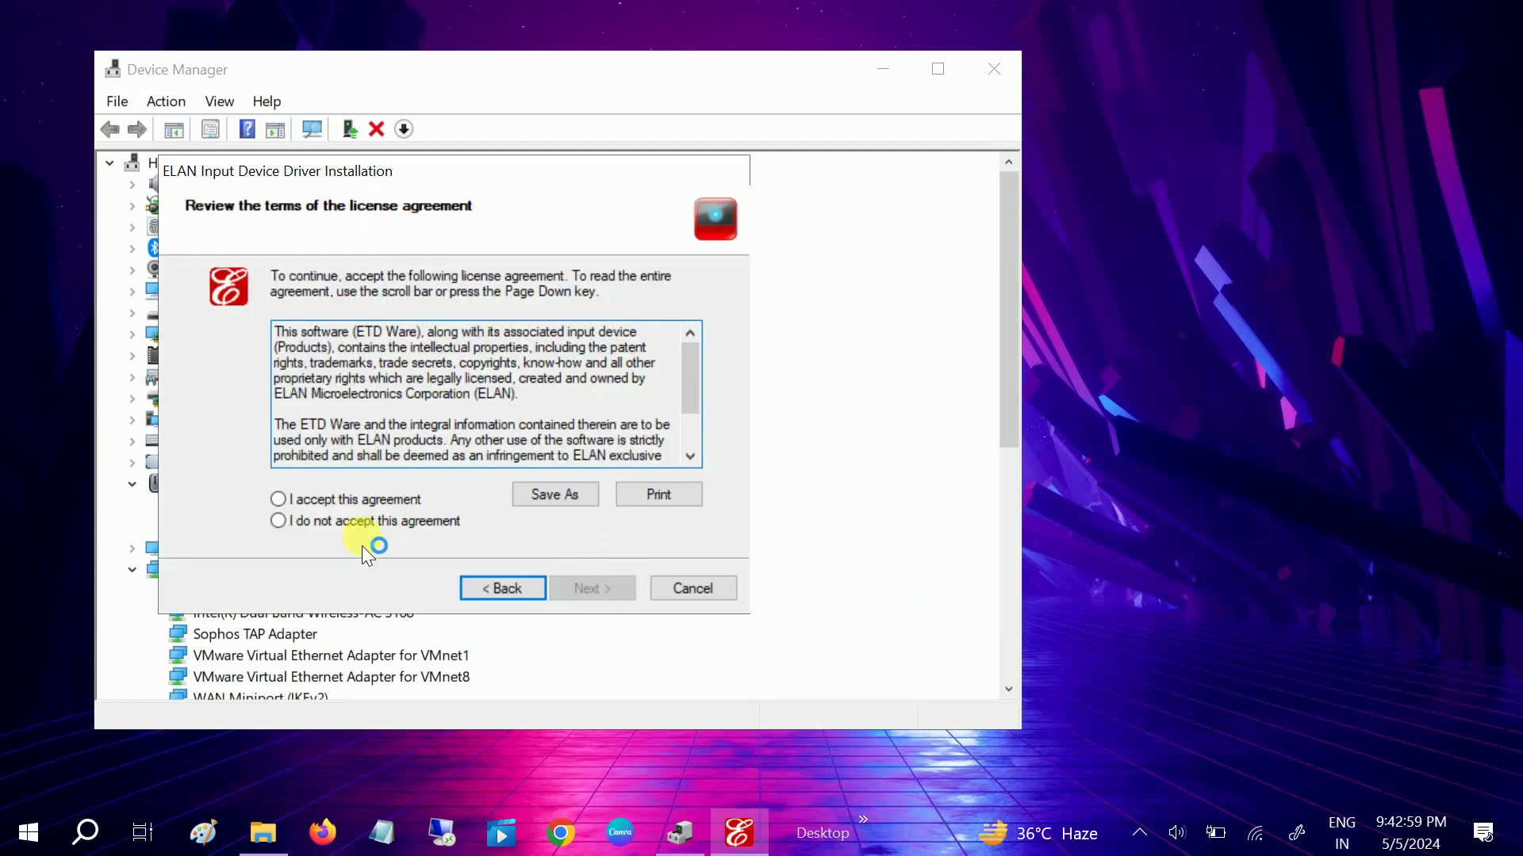
pyautogui.click(290, 501)
pyautogui.click(596, 591)
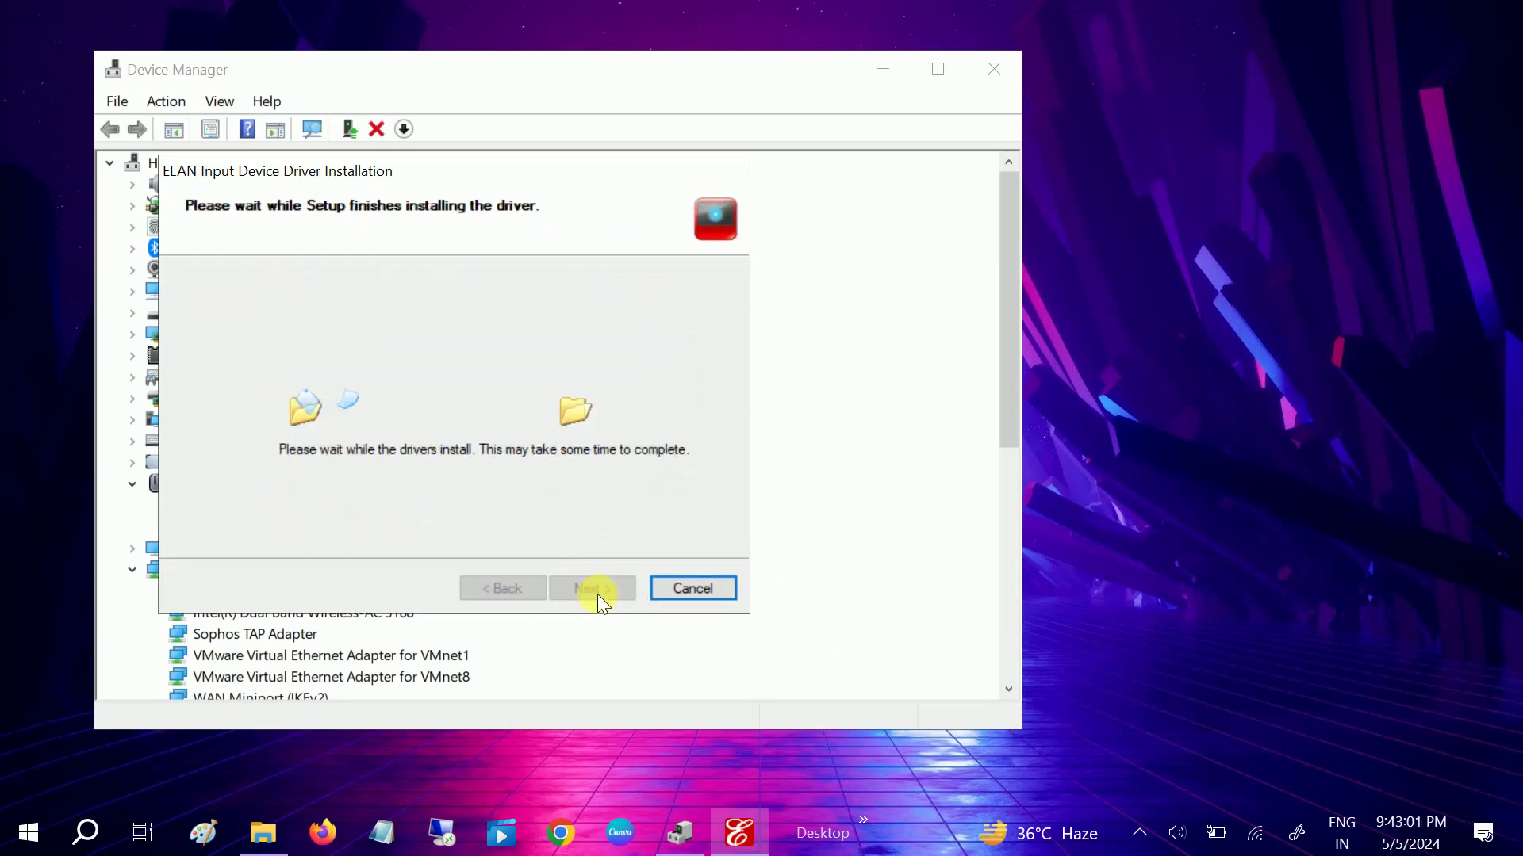
pyautogui.moveTo(554, 174); pyautogui.dragTo(1114, 257)
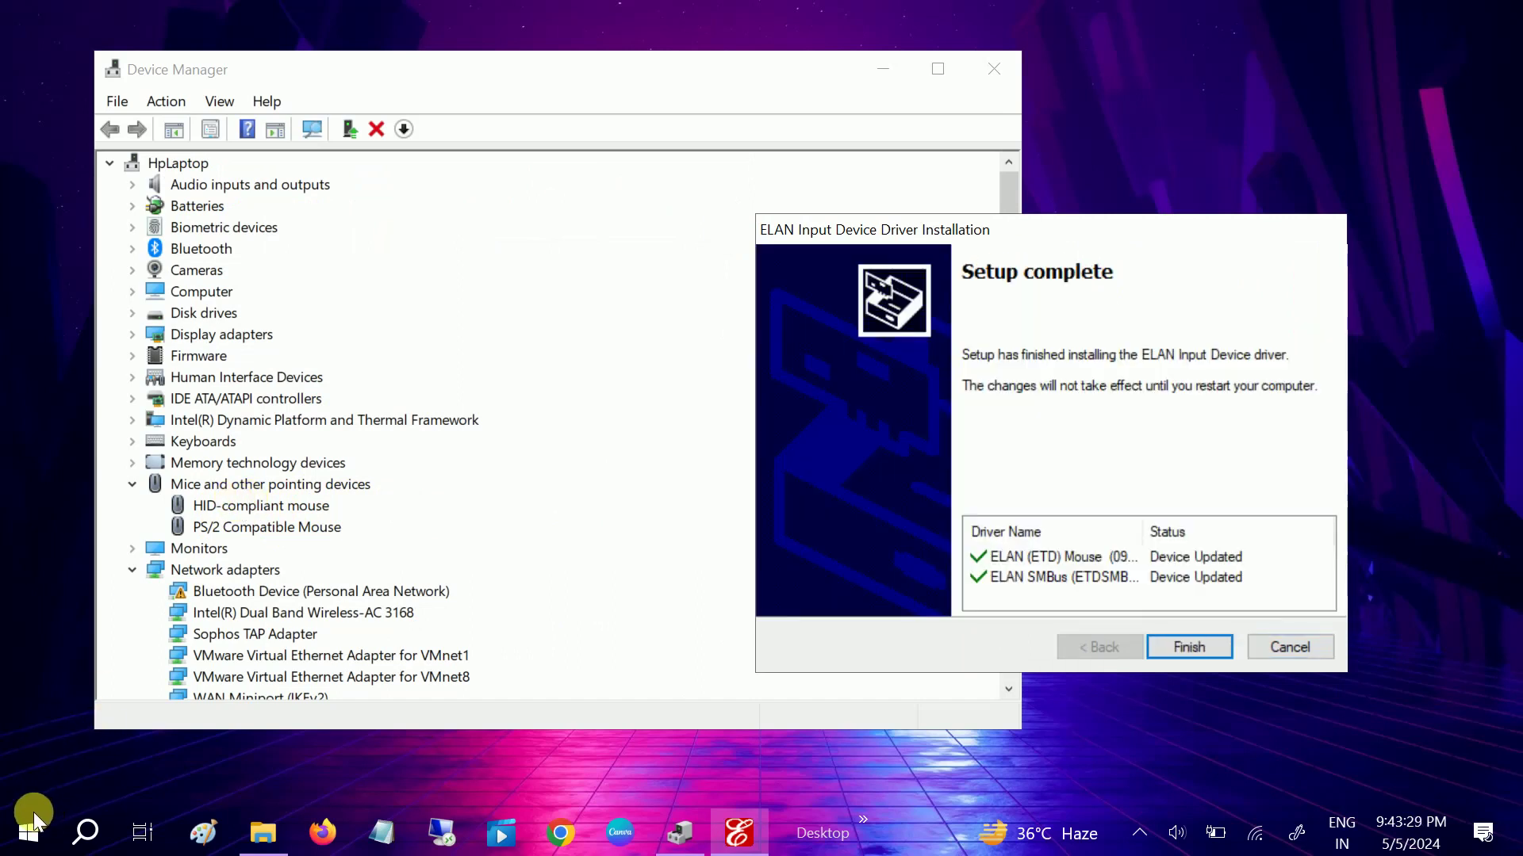
# Finish setup without restarting, scan for hardware changes to reveal ELAN Clickpad, then close Device Manager.
pyautogui.click(1187, 649)
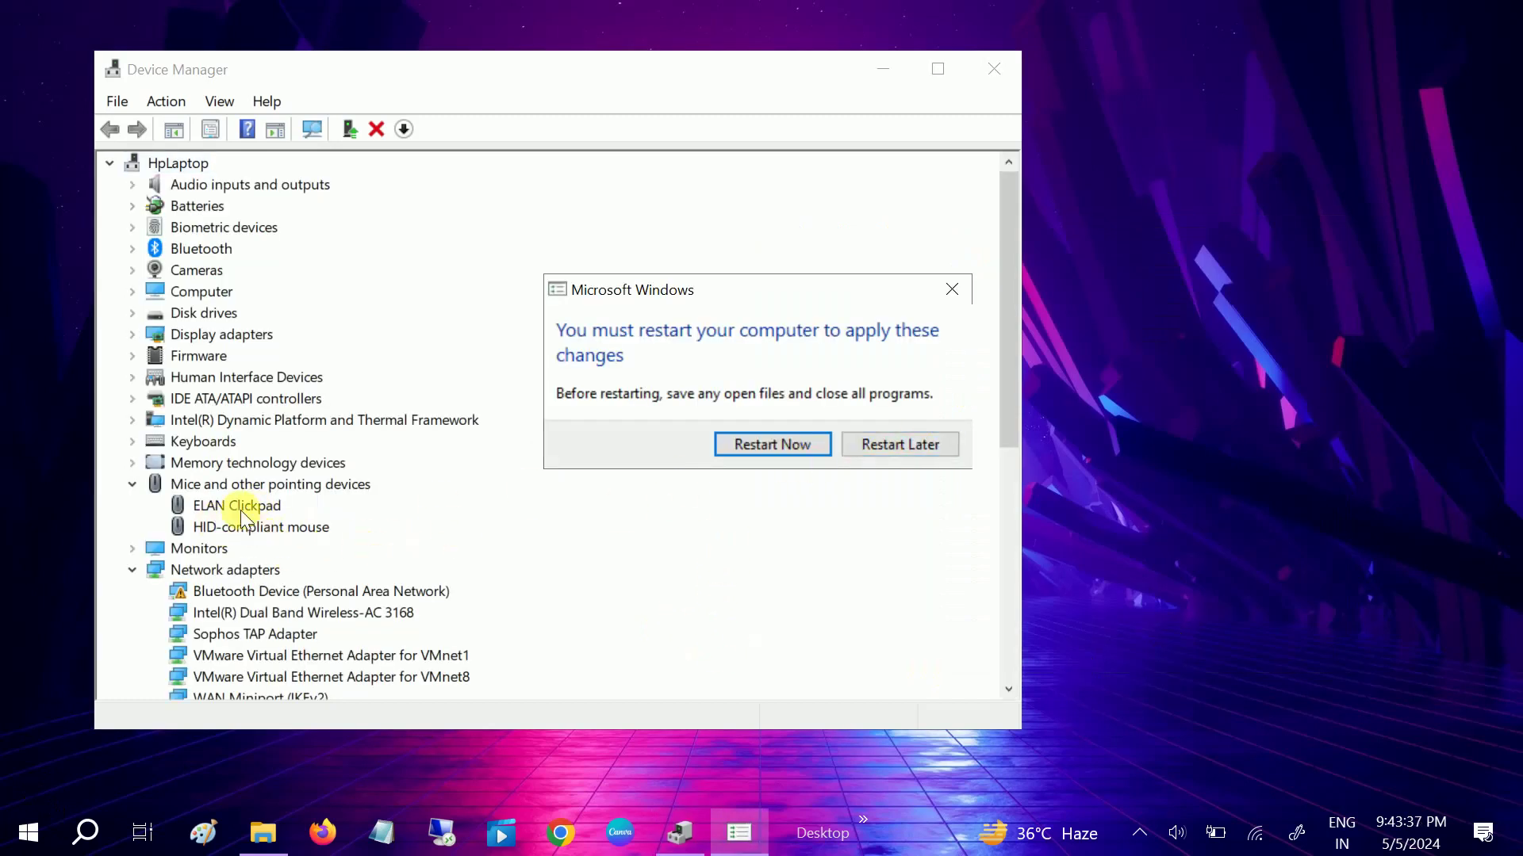
pyautogui.click(907, 444)
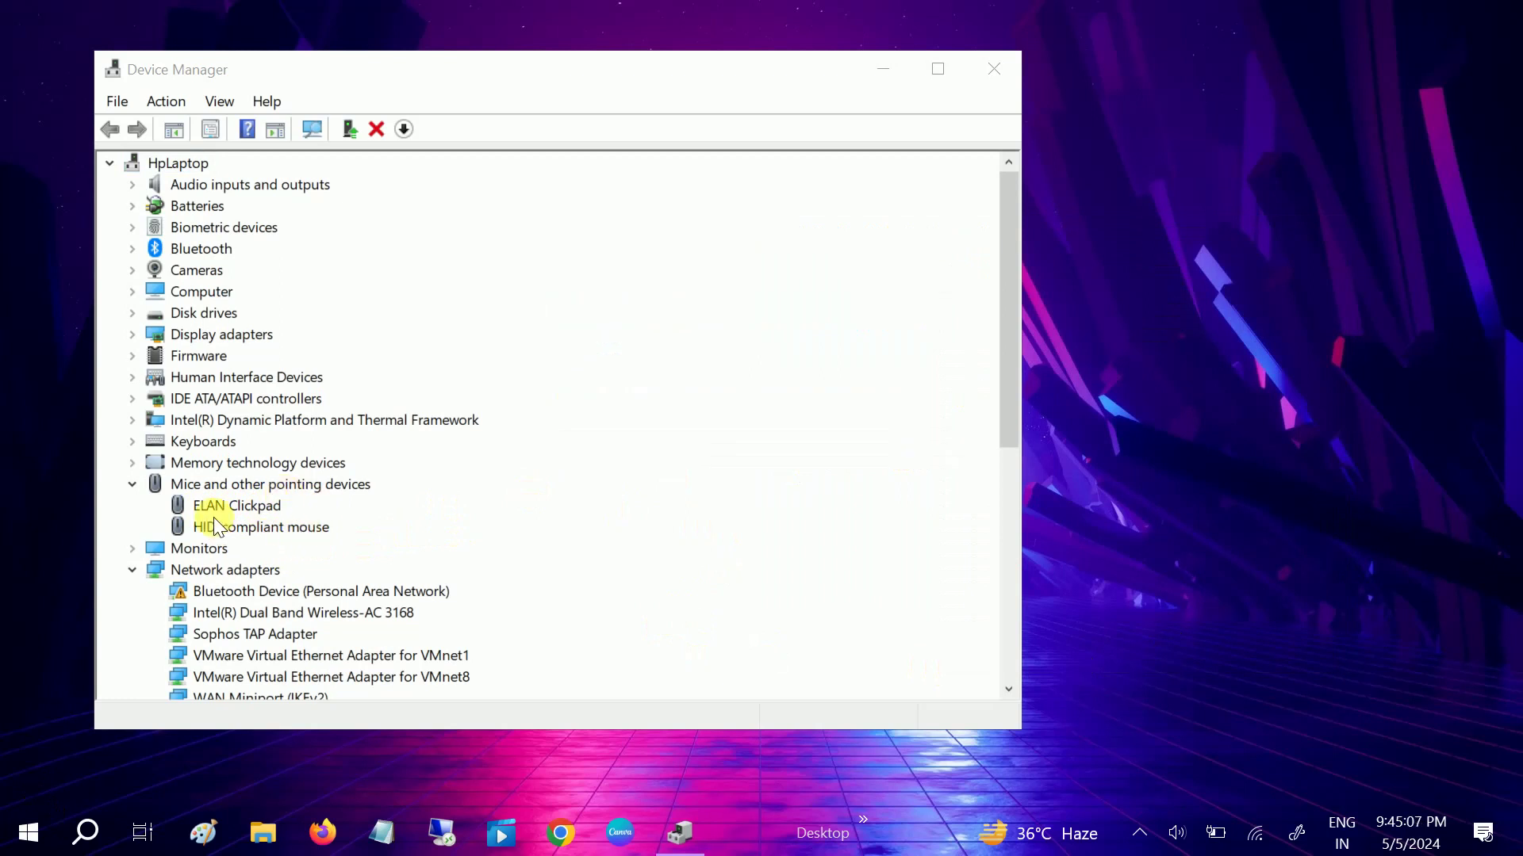
pyautogui.click(165, 103)
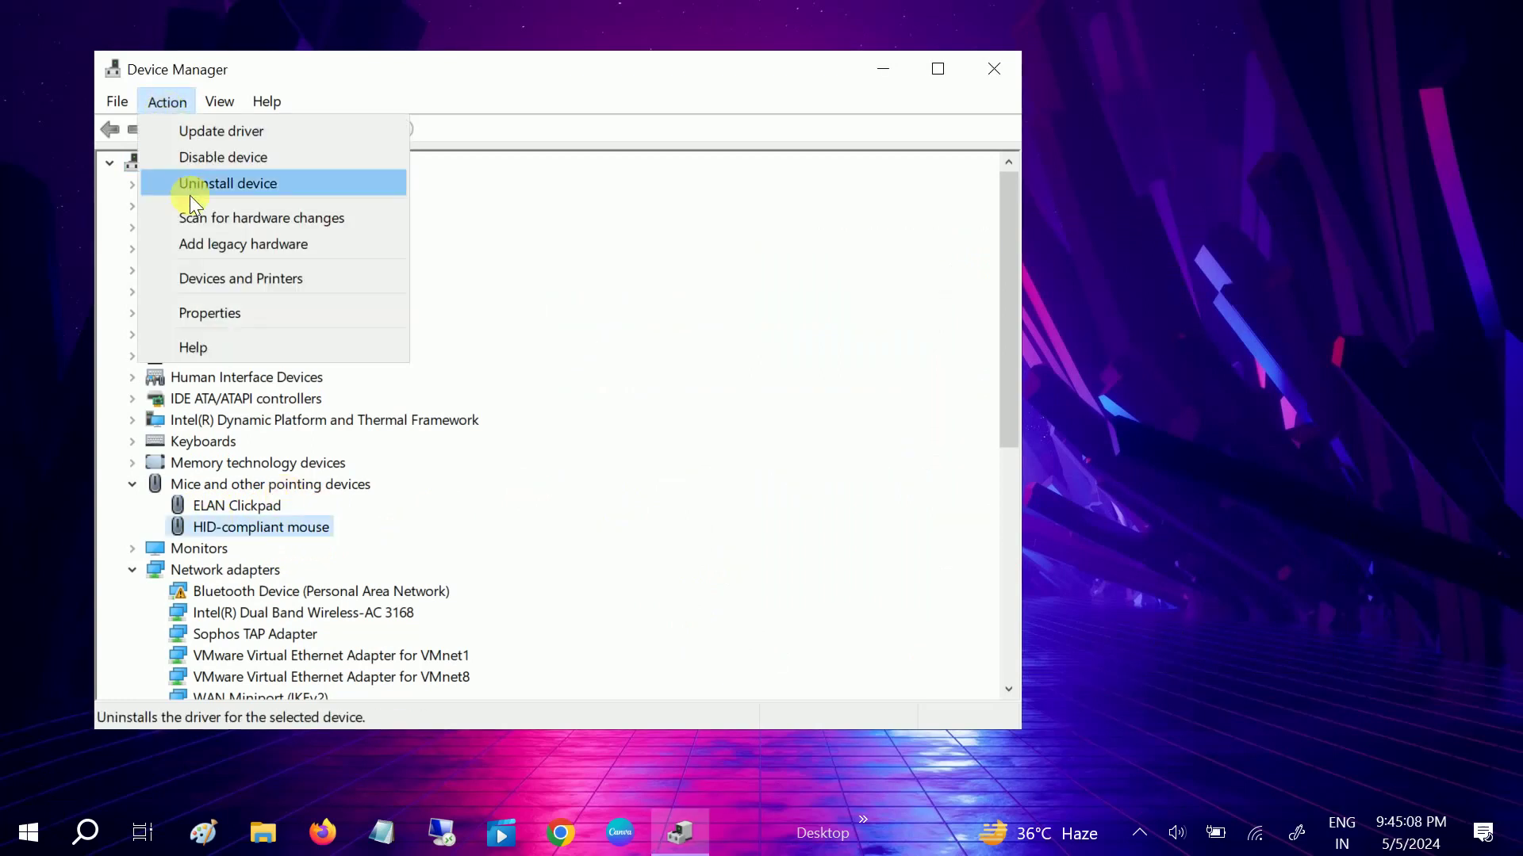
pyautogui.click(230, 211)
pyautogui.click(1018, 448)
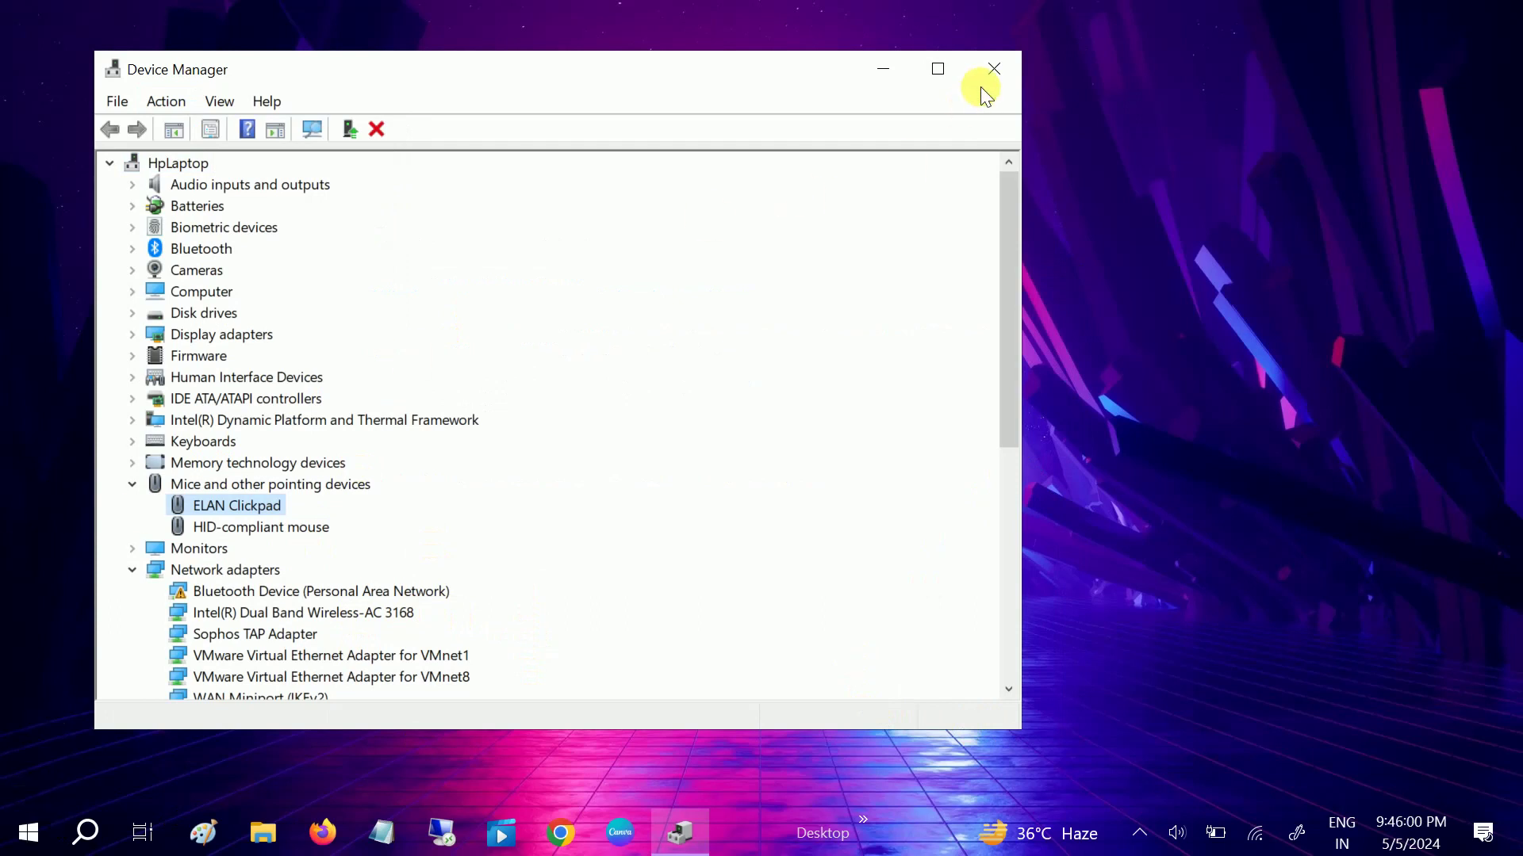
pyautogui.click(991, 69)
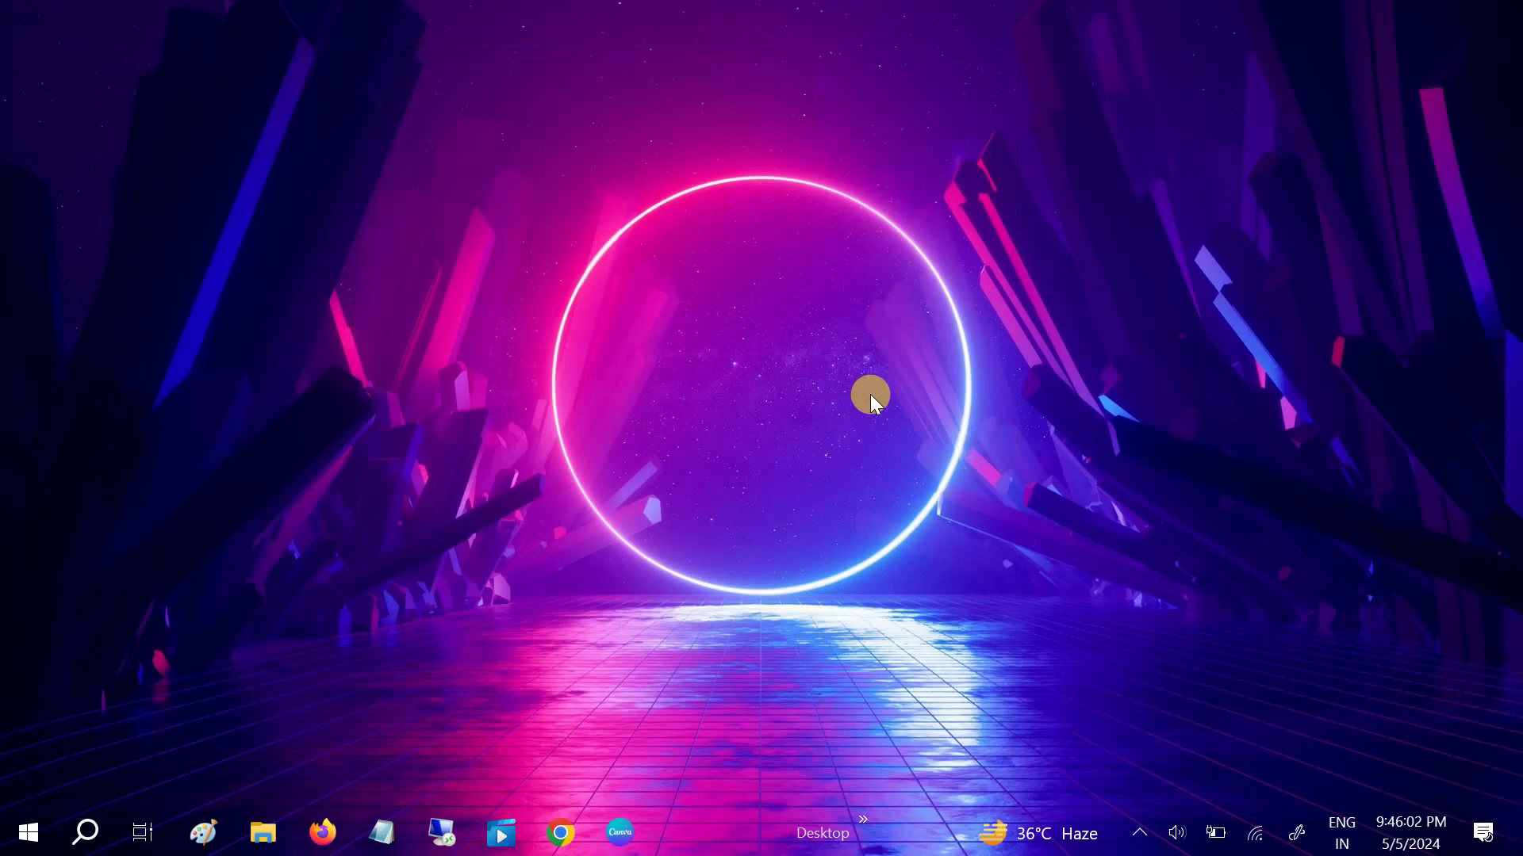